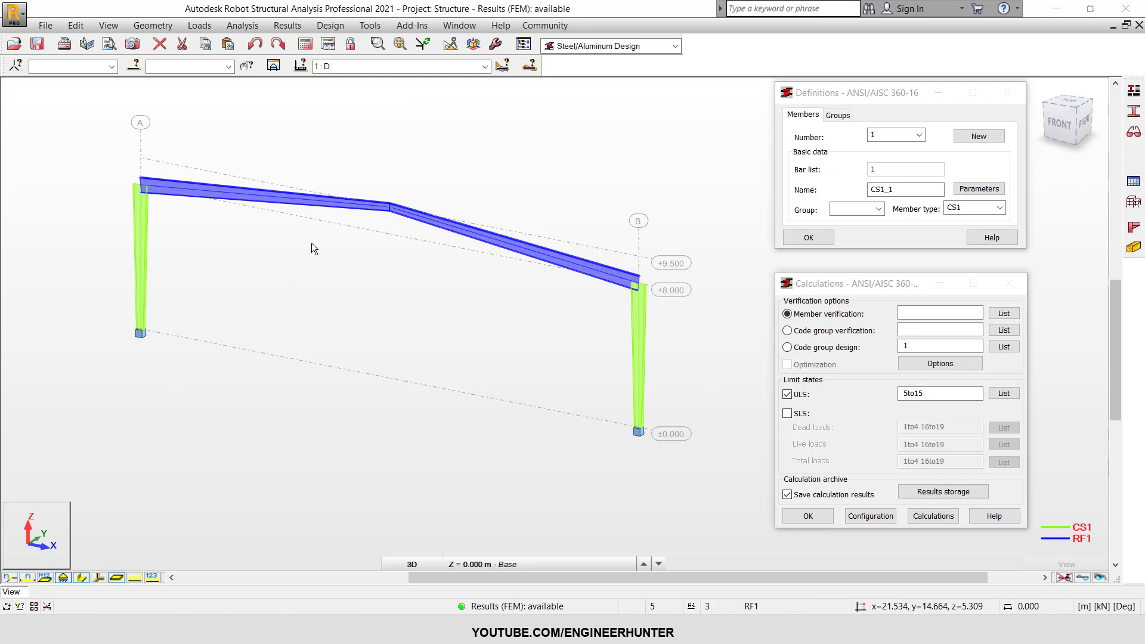
left_click(485, 66)
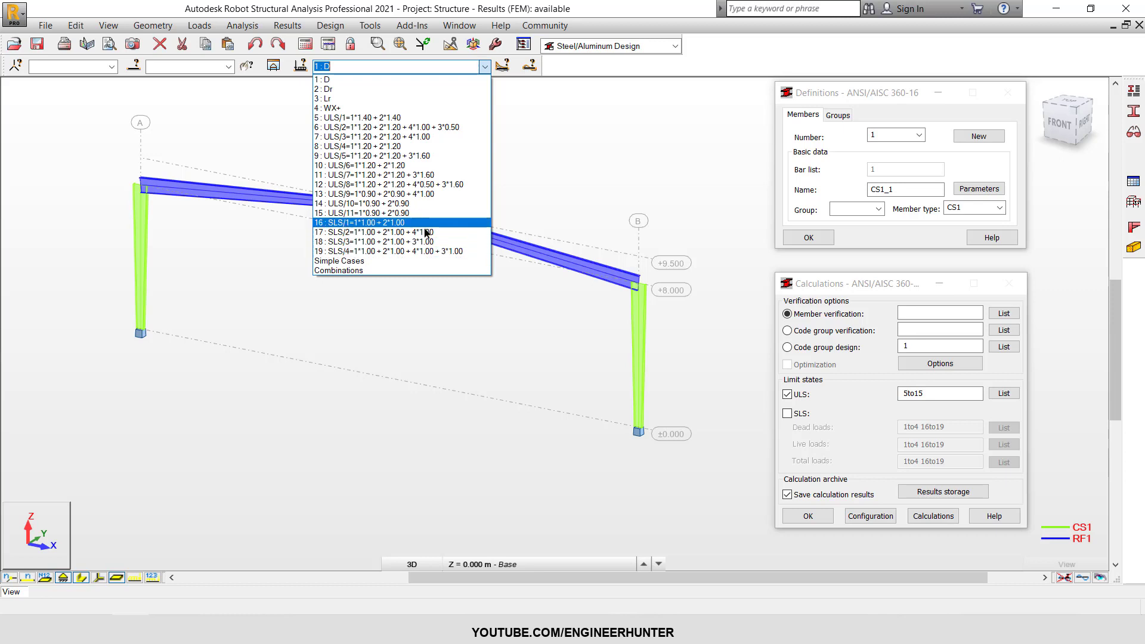
left_click(596, 158)
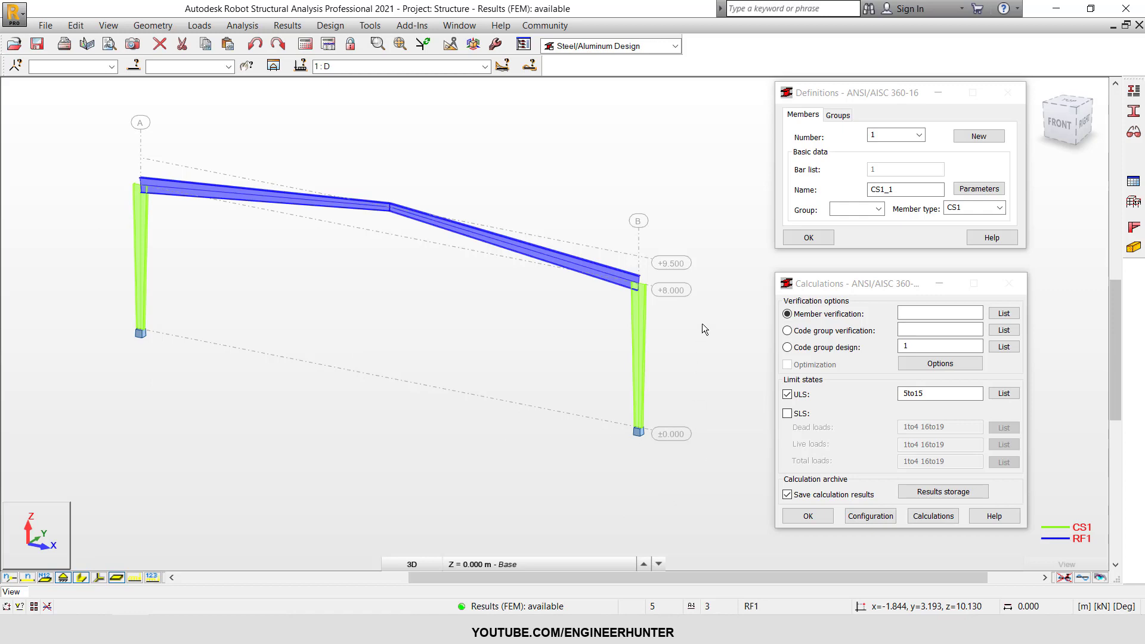
Step: Show the bars' member-type colour legend in the model view instead of the section colour legend
left_click(47, 606)
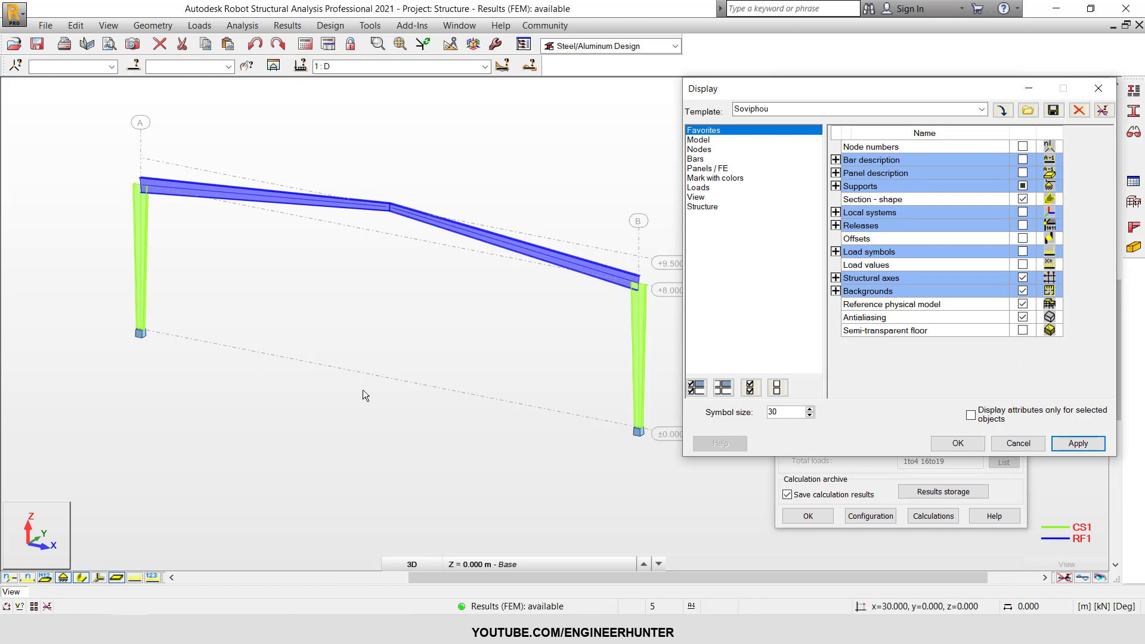
left_click(714, 169)
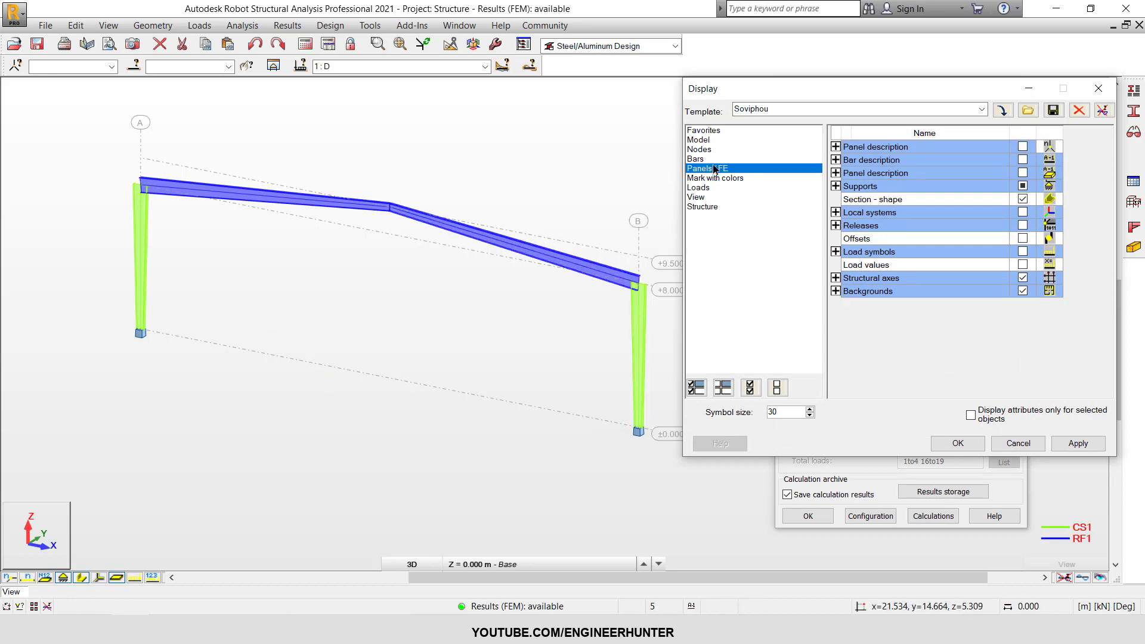
left_click(778, 160)
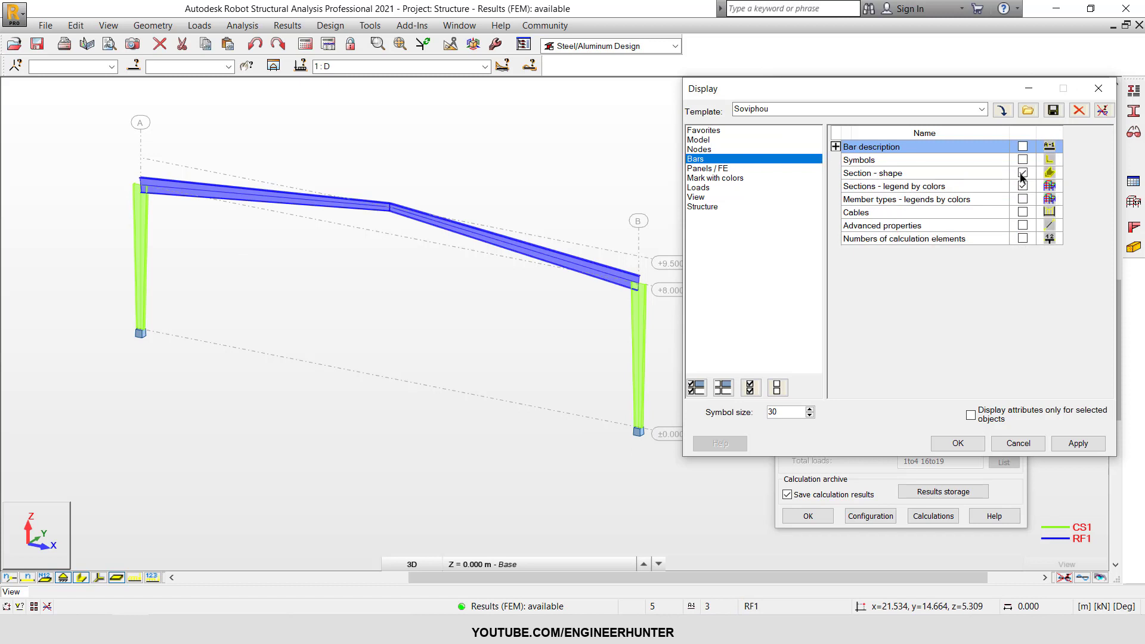
left_click(1023, 199)
left_click(1023, 186)
left_click(1079, 443)
left_click(961, 446)
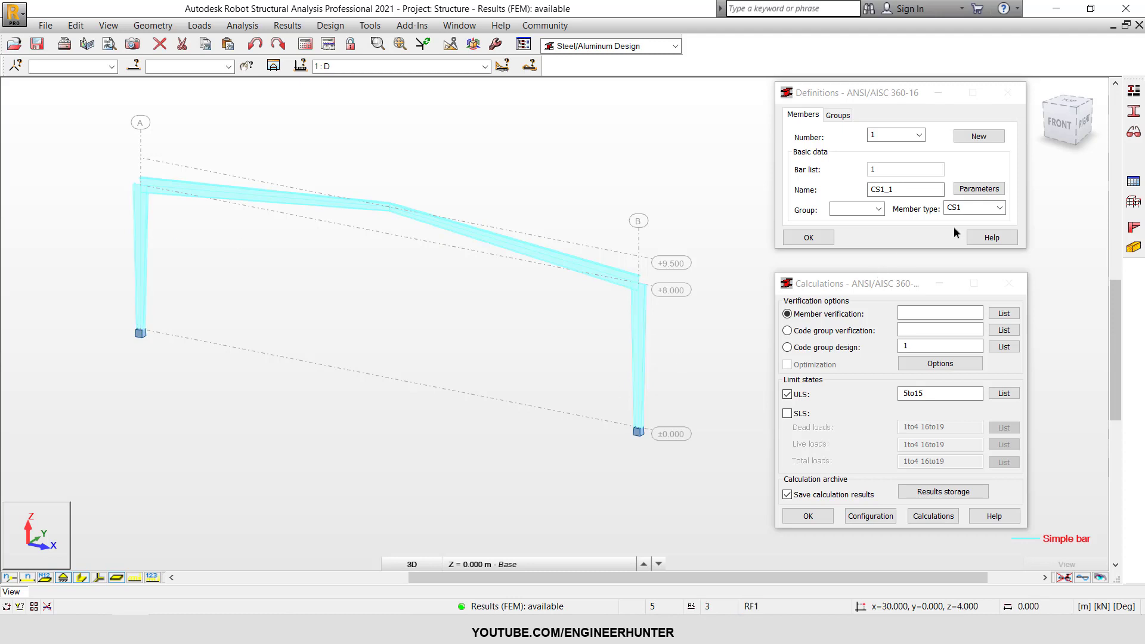
Step: Open the steel member types list and review the predefined Column type's buckling parameters
left_click(1137, 91)
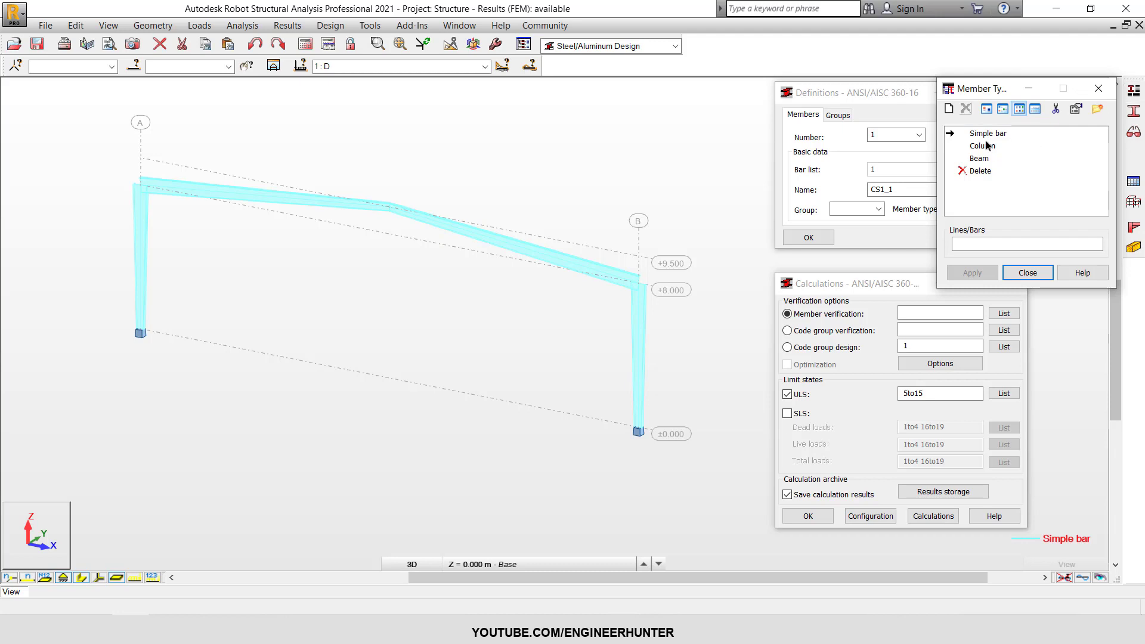
left_click(986, 148)
double_click(981, 147)
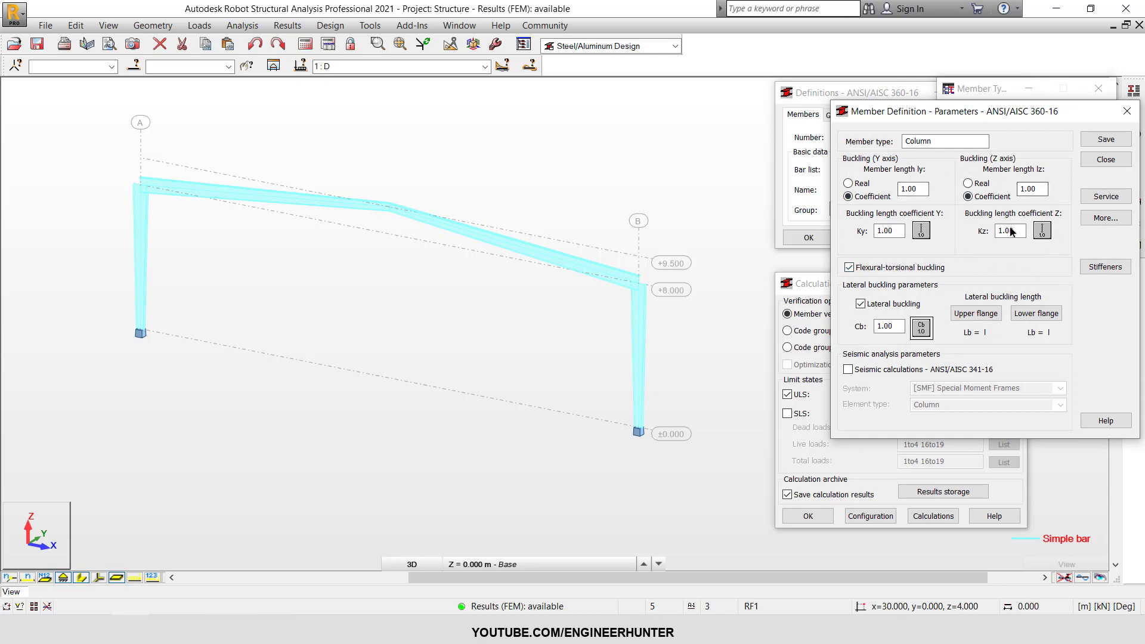
left_click(1105, 162)
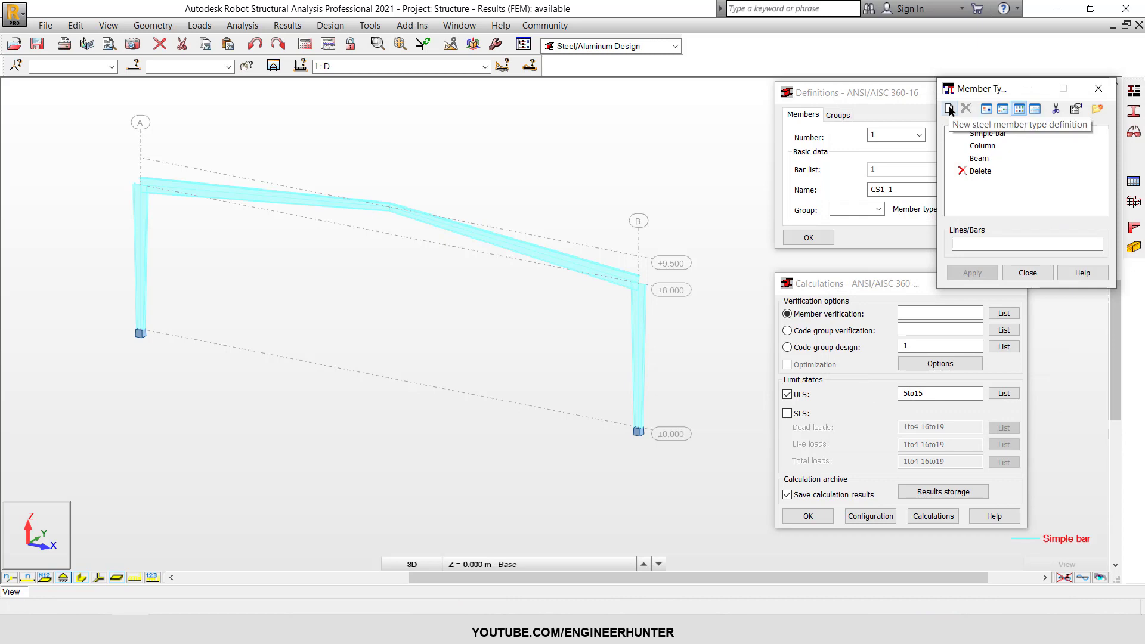
Step: Start a new steel member type definition and name it COL1
left_click(950, 109)
left_click_drag(886, 145, 727, 93)
double_click(701, 121)
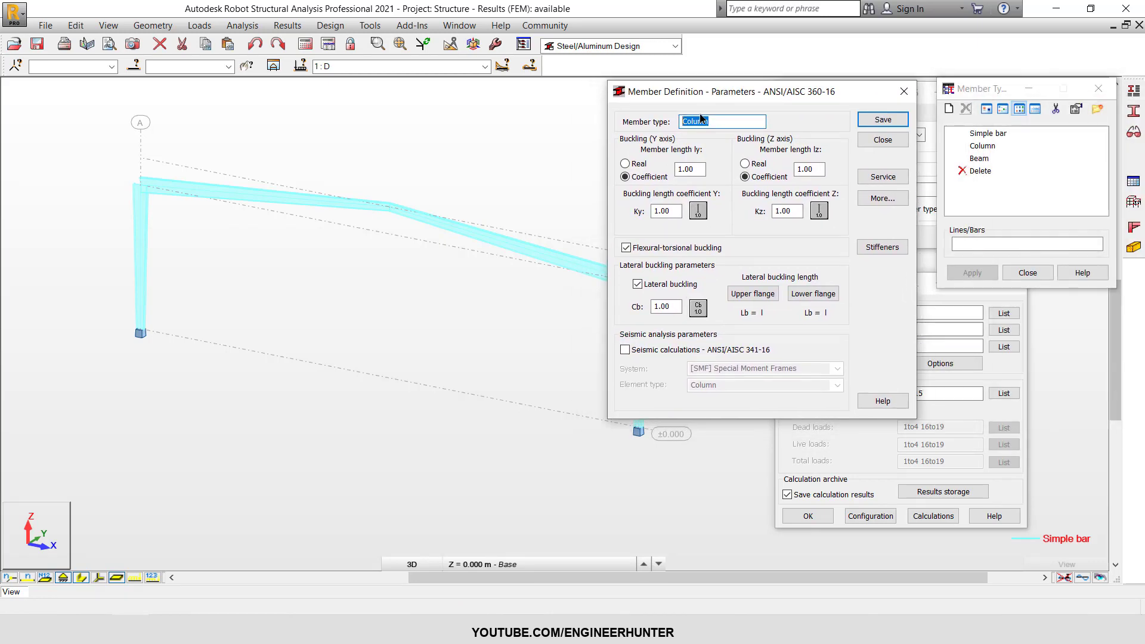
type("COL1")
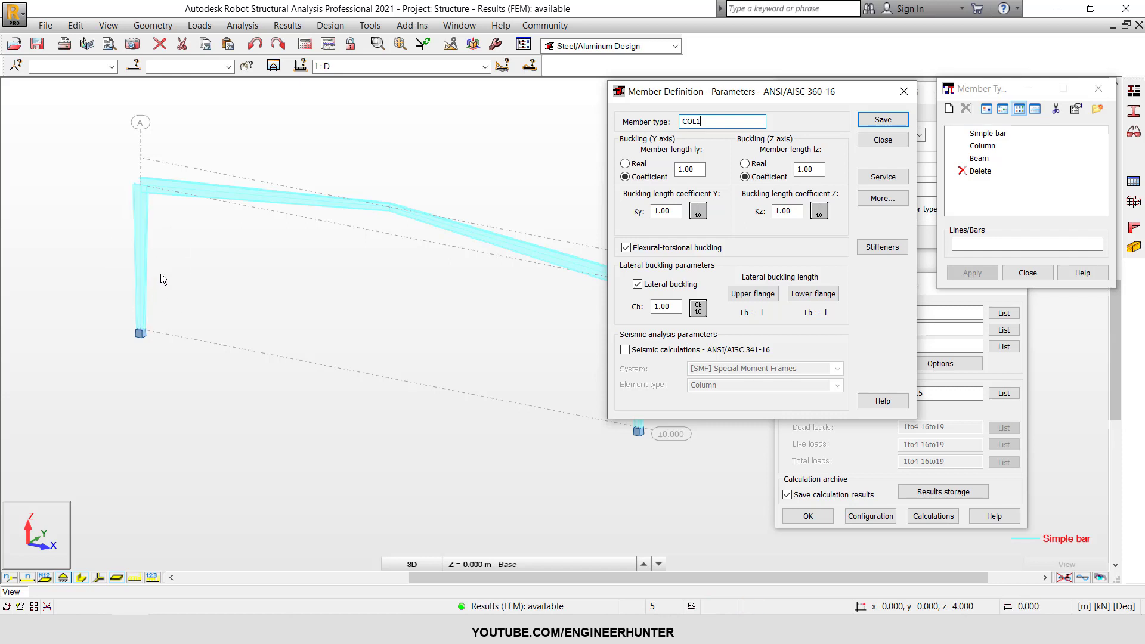
left_click(820, 211)
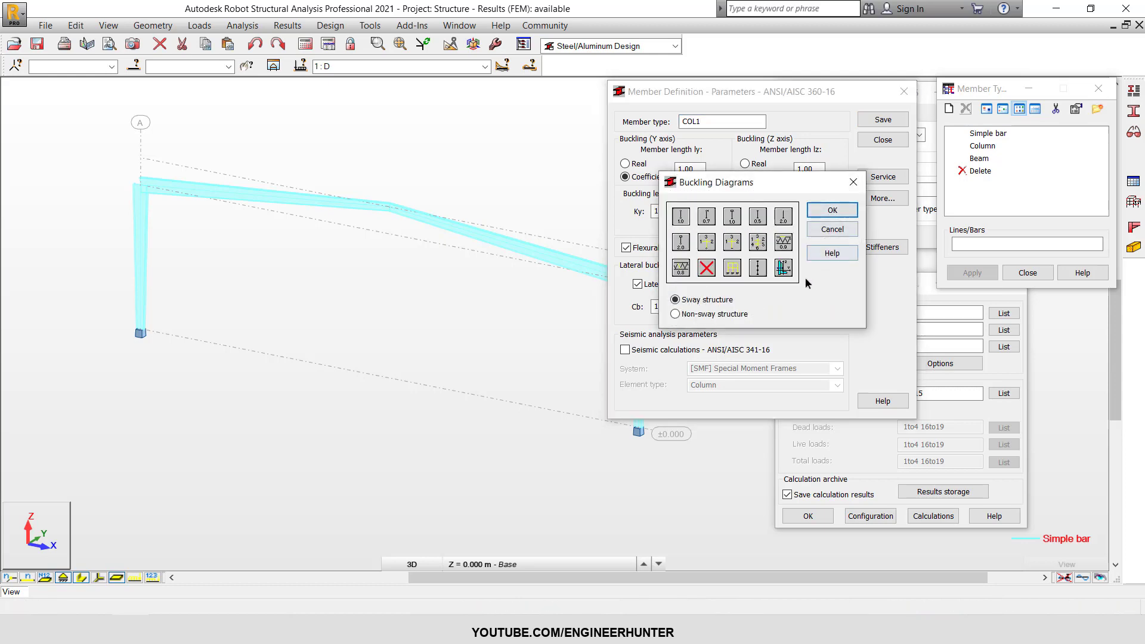
double_click(764, 270)
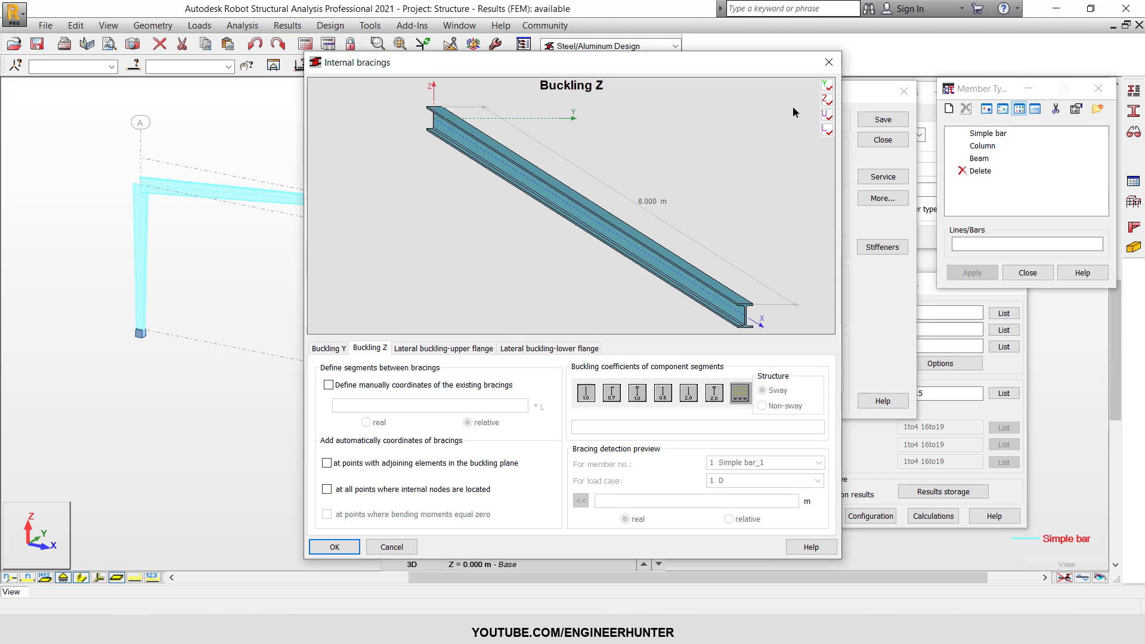
left_click(829, 62)
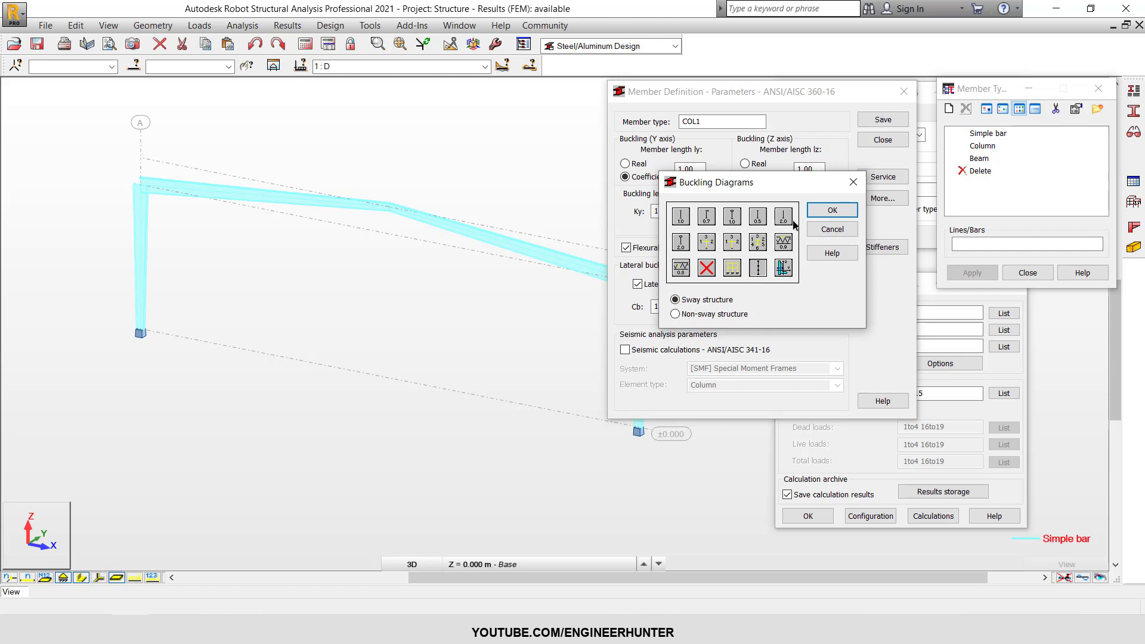
left_click(759, 269)
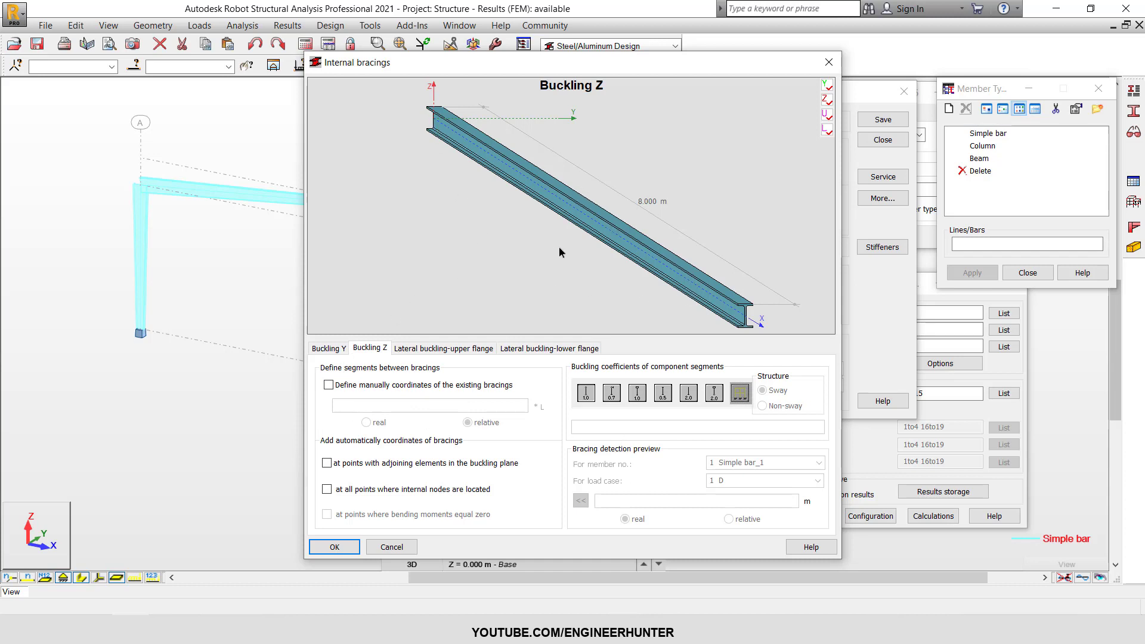
left_click(346, 389)
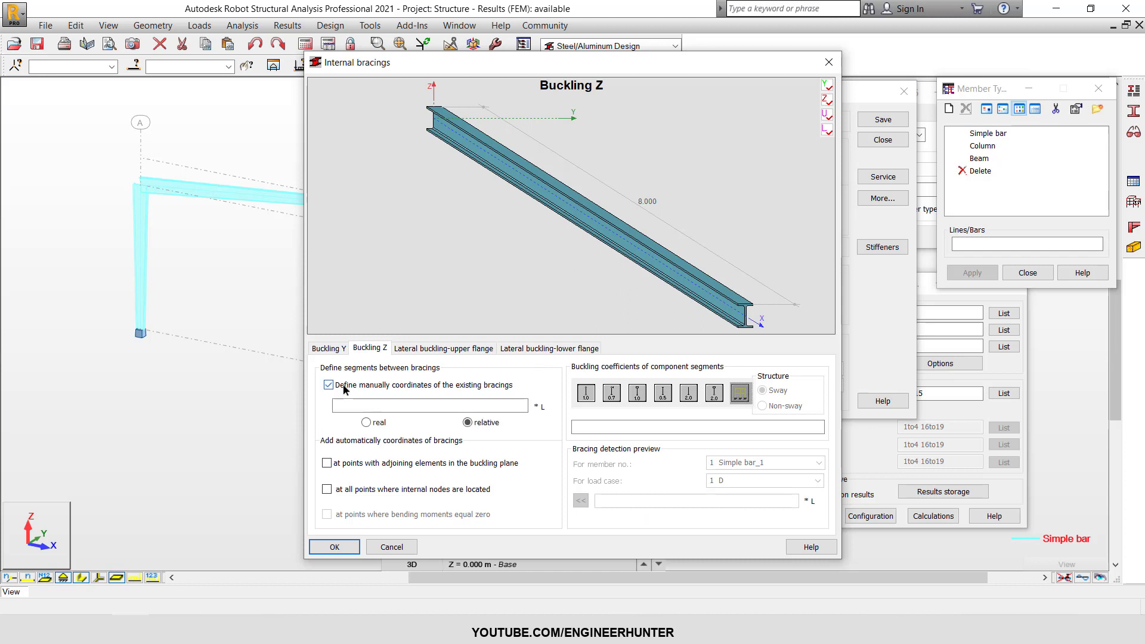
left_click(371, 425)
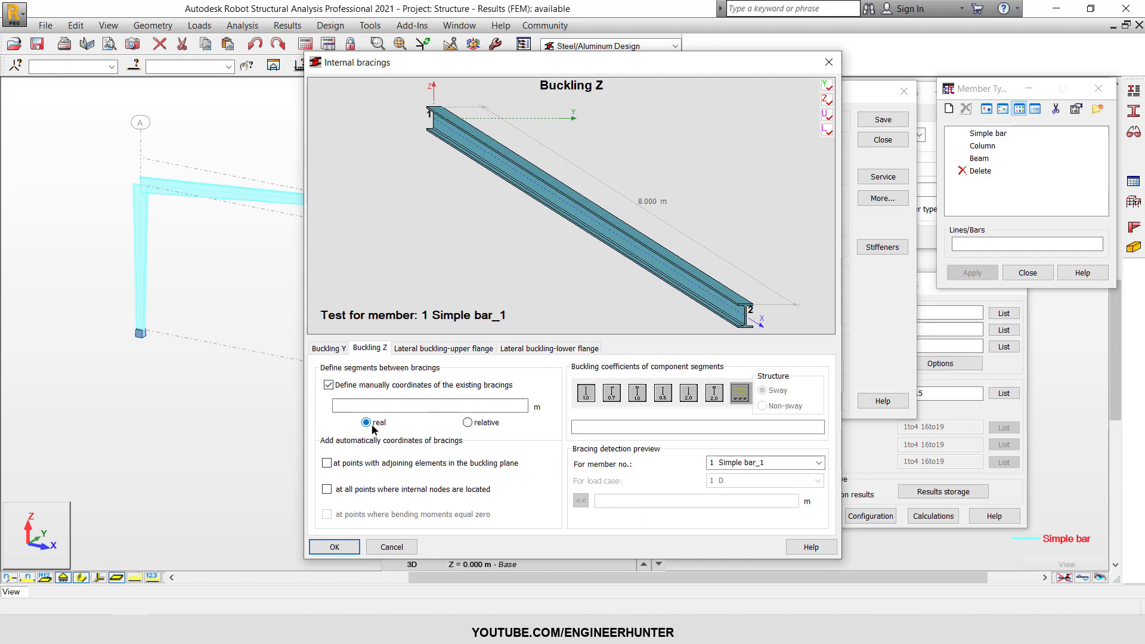
left_click(468, 423)
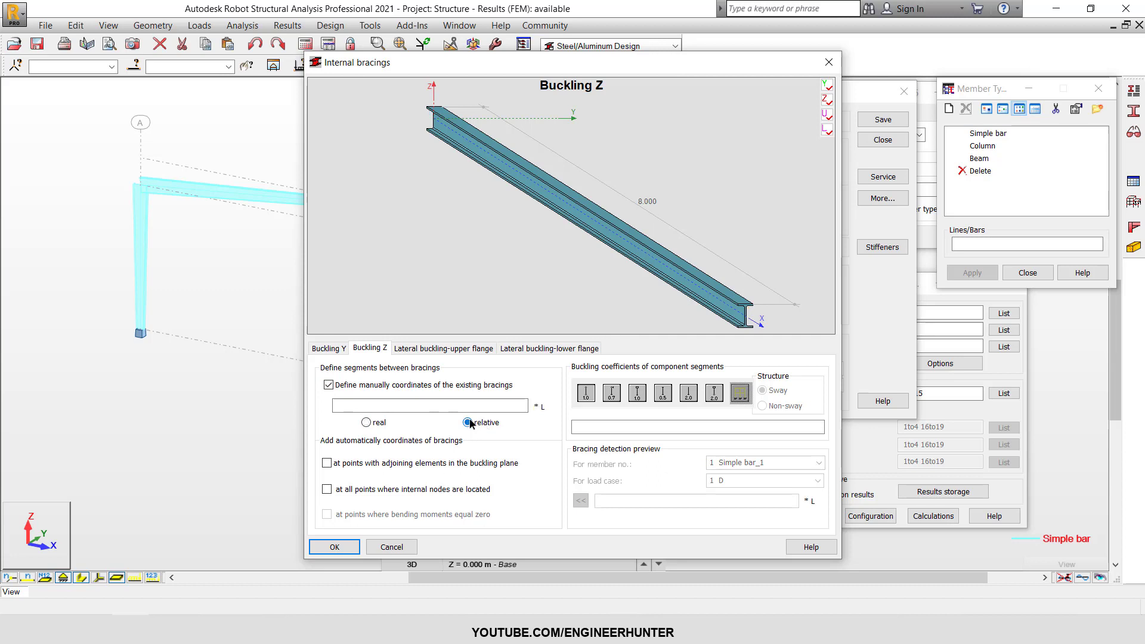
left_click(370, 424)
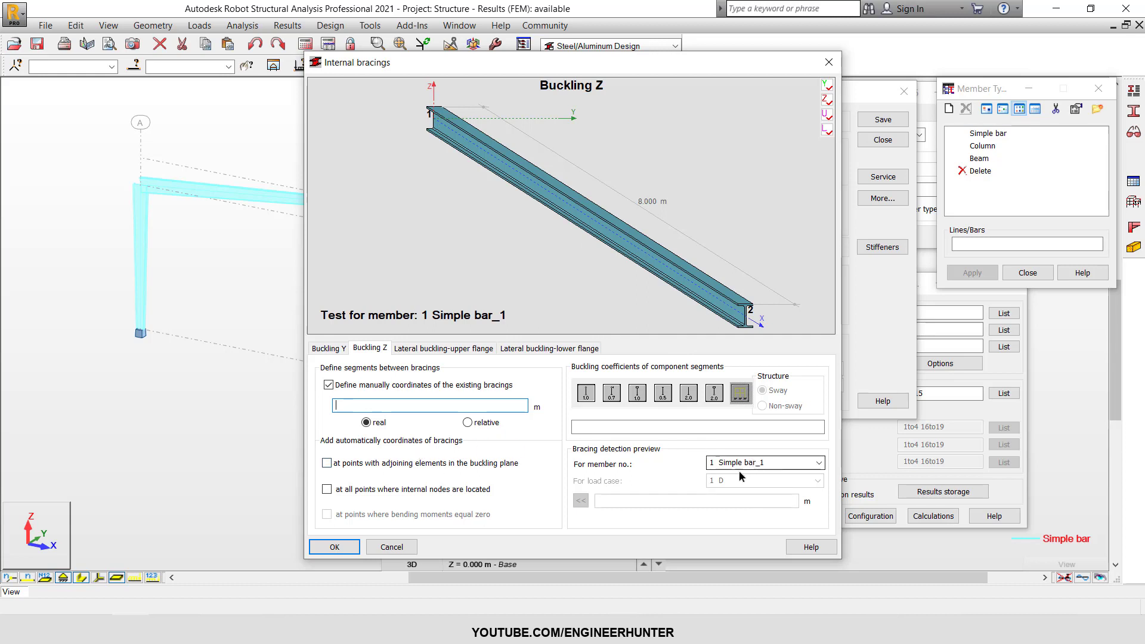
left_click(753, 462)
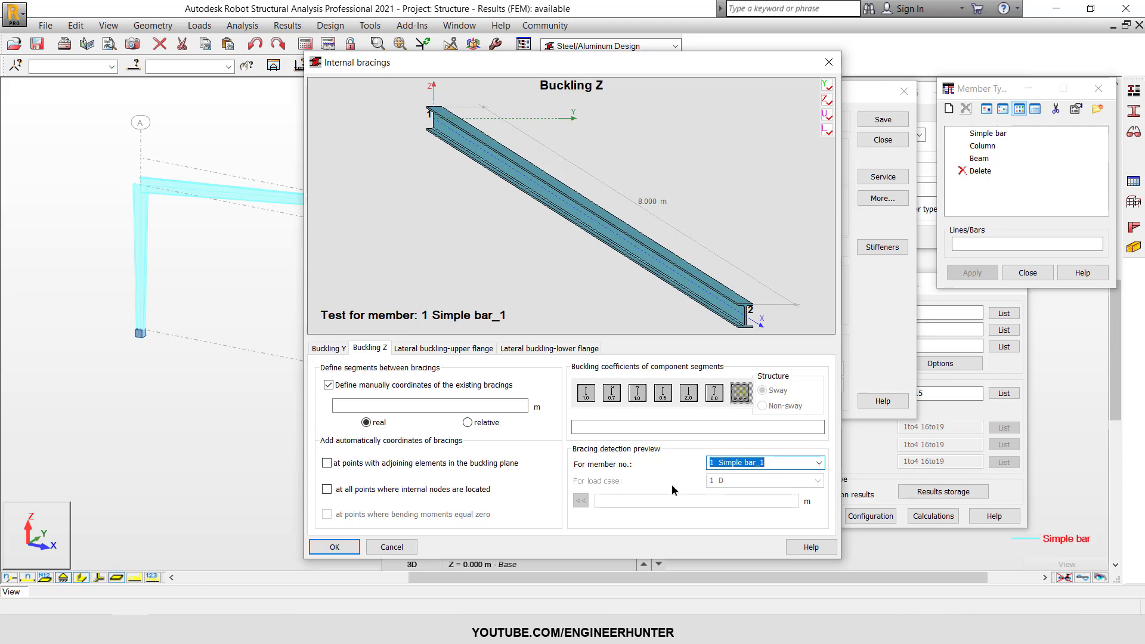
left_click(828, 61)
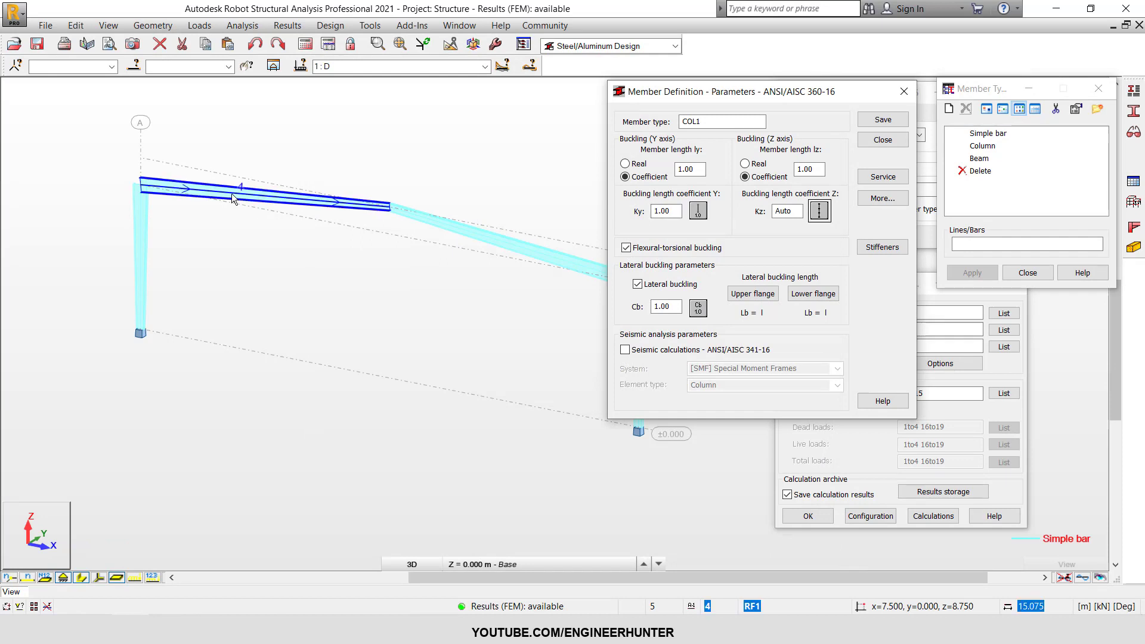
Step: Display the bar numbers on the whole portal frame
left_click(27, 577)
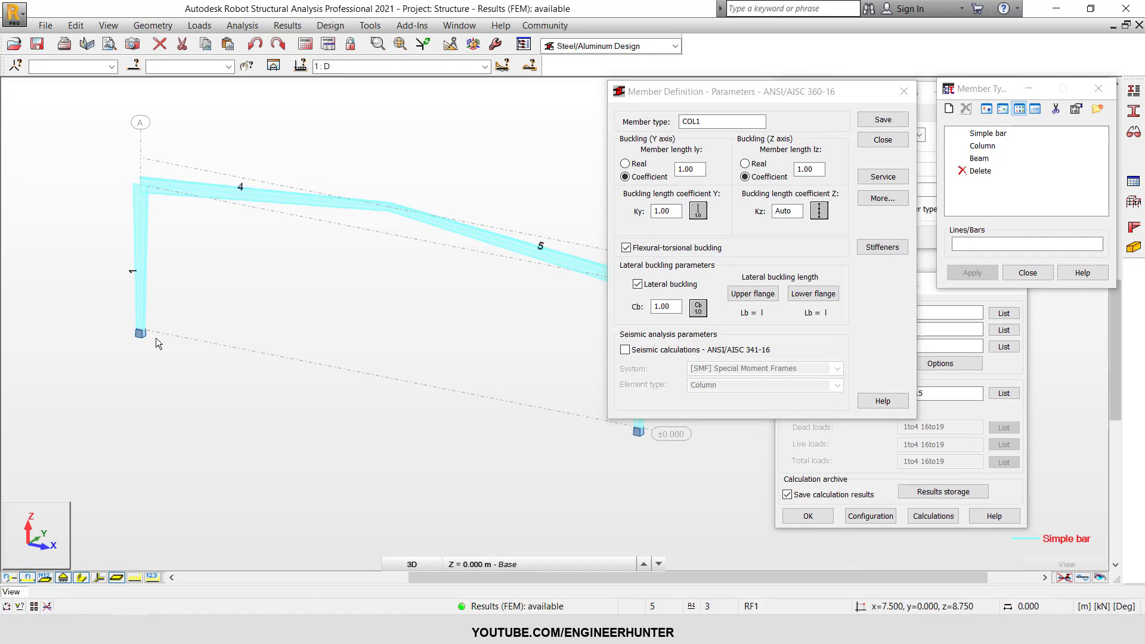
scroll(116, 293, "down", 3)
scroll(320, 313, "up", 1)
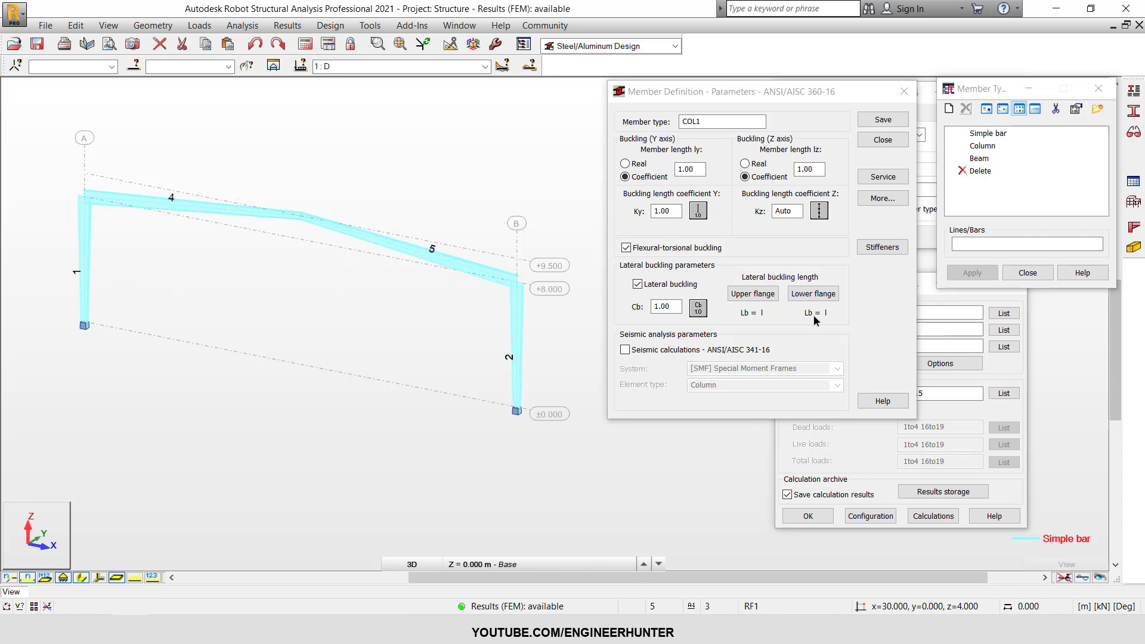
Step: Define COL1's Z-axis buckling with internal bracings at manual real coordinates 3, 4, 5, 6 and 7 m, testing on member 1
left_click(819, 210)
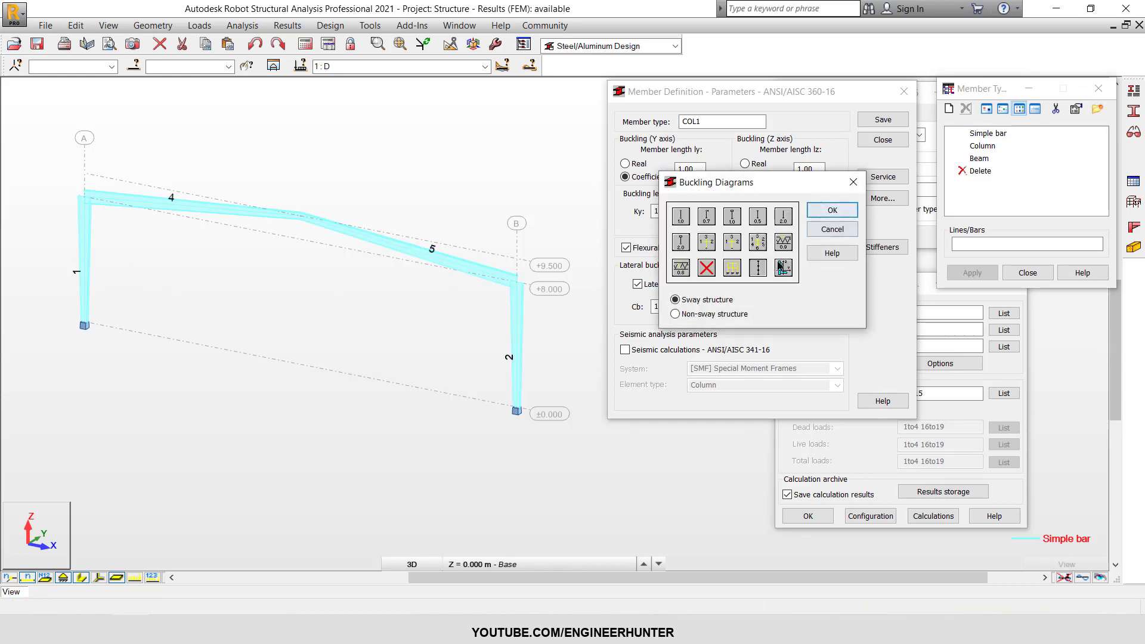
left_click(747, 261)
left_click_drag(647, 70, 903, 50)
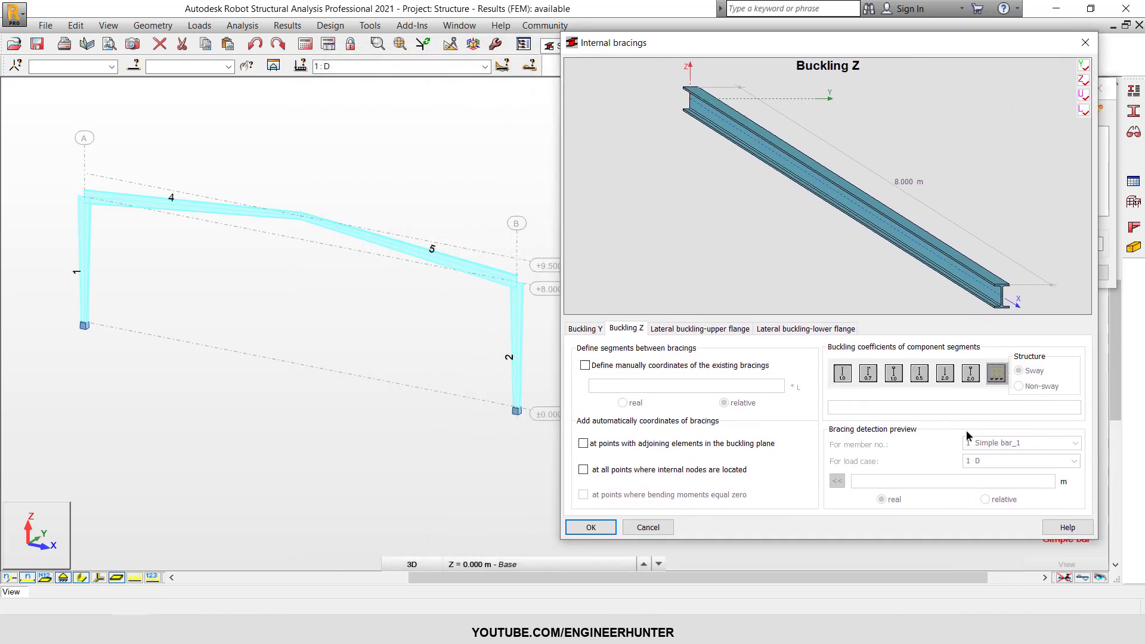
left_click(606, 366)
left_click(1015, 443)
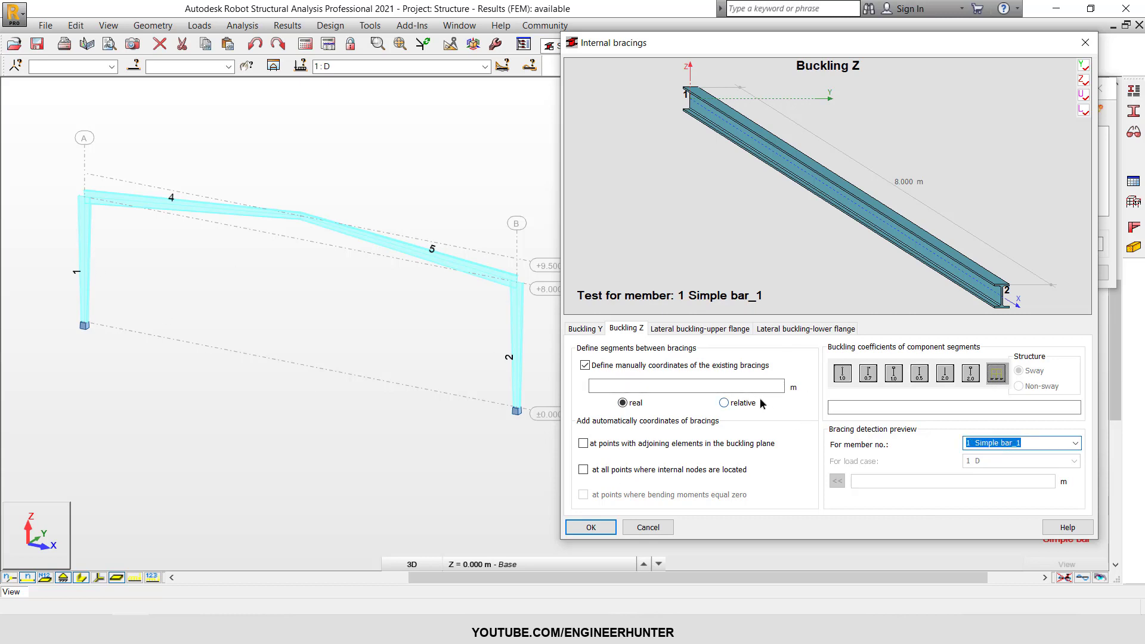
left_click(731, 388)
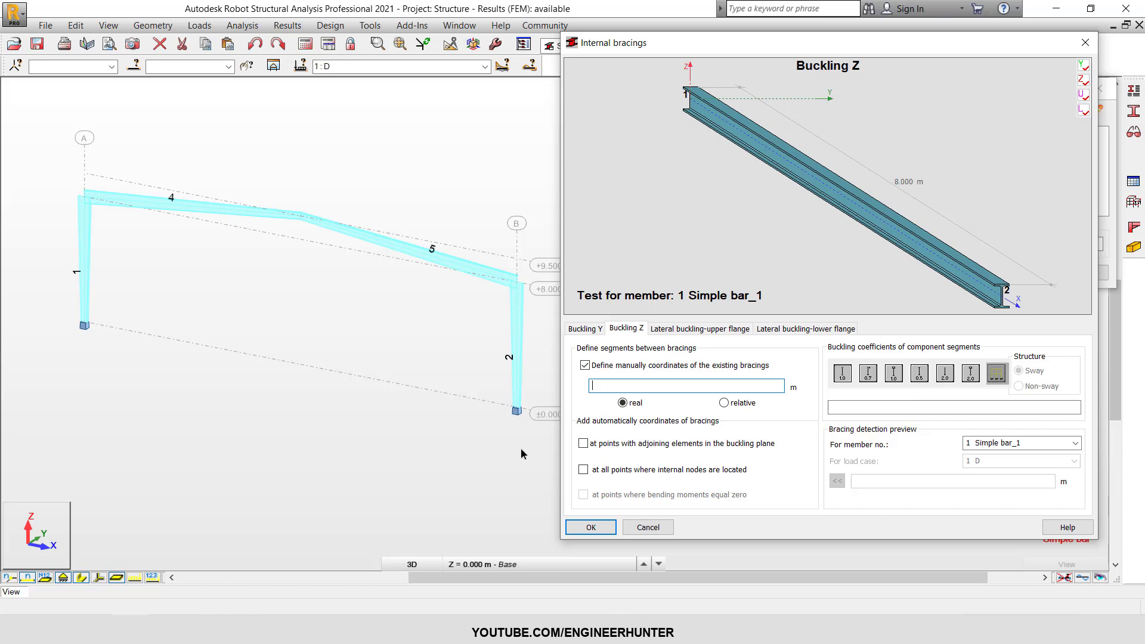
type("3,")
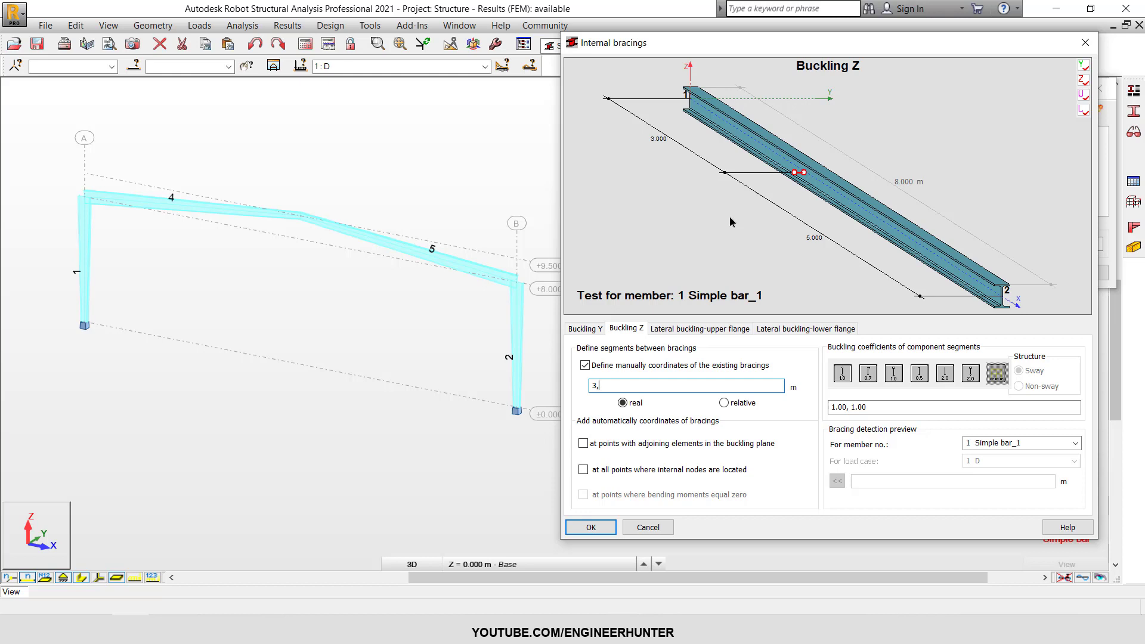
type("4,5,6,7")
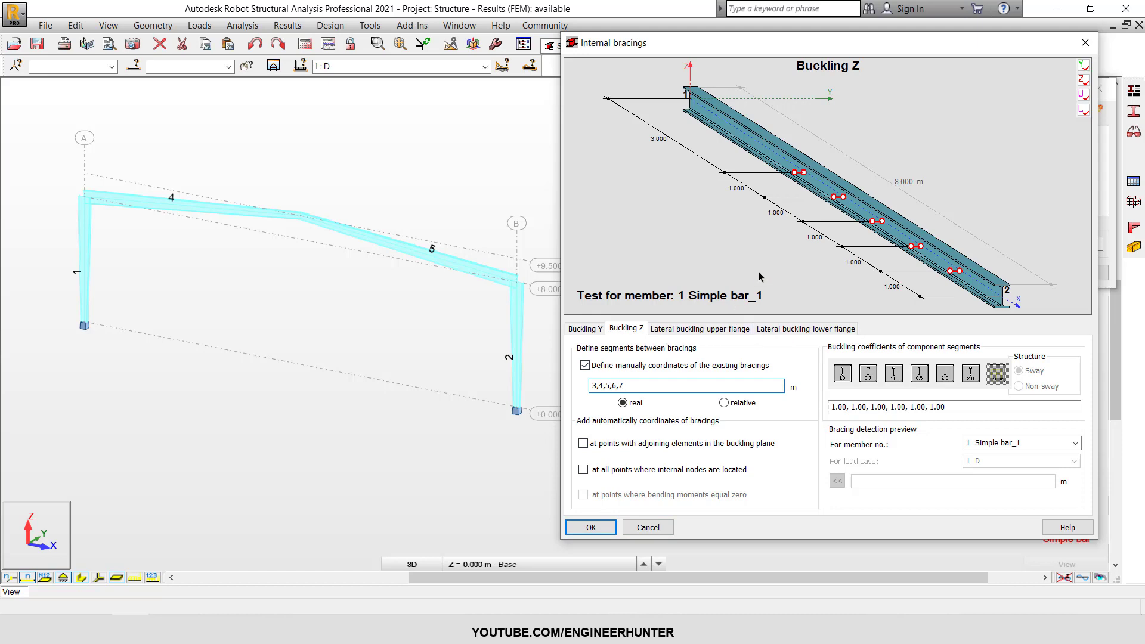
left_click(590, 528)
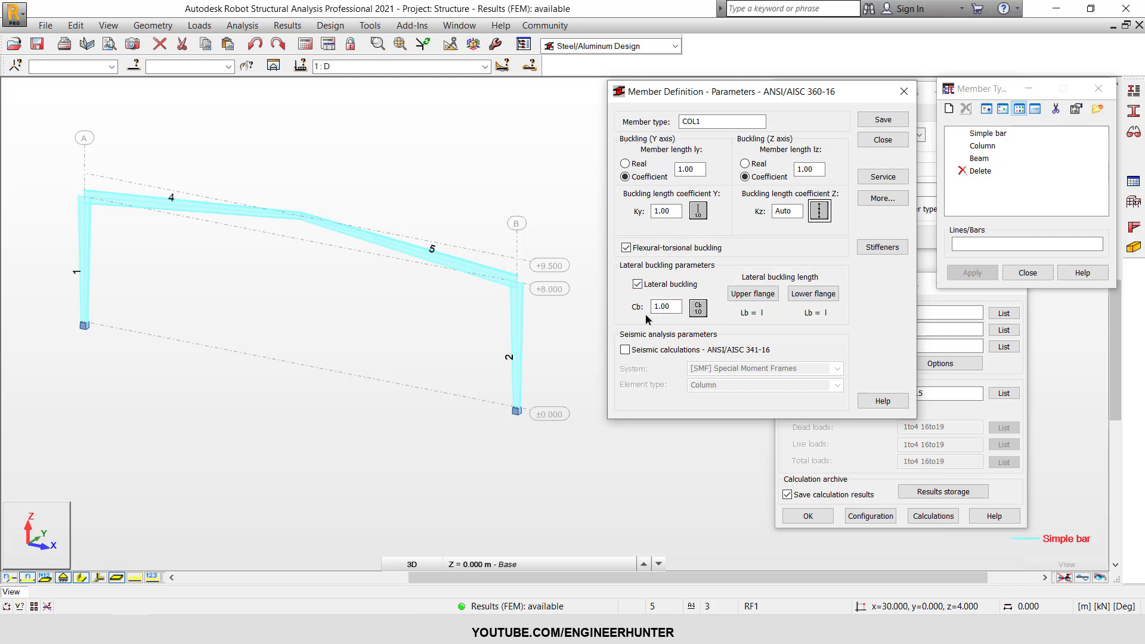
Step: Set COL1's lateral buckling parameter Cb to the moment-based option Cb(Mi)
left_click(699, 309)
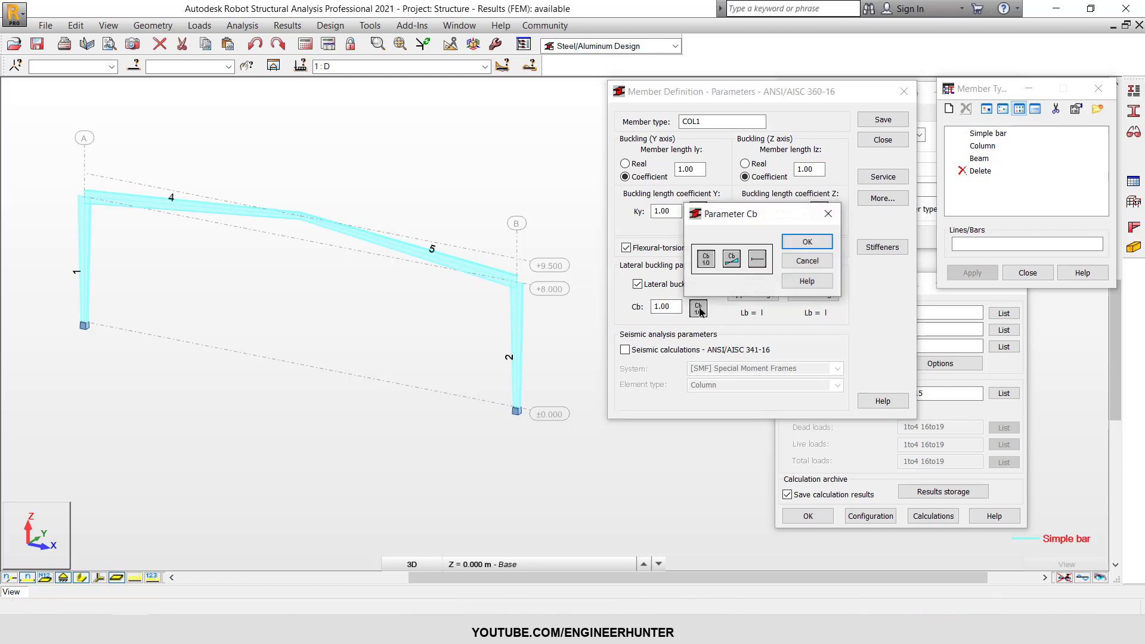
left_click_drag(727, 218, 750, 212)
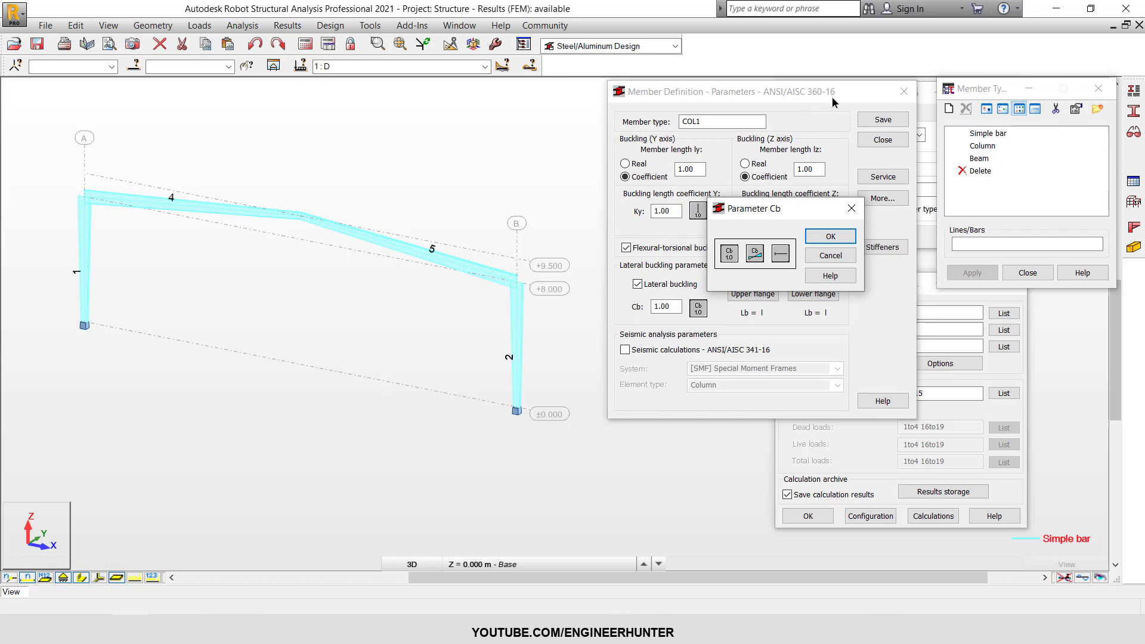
left_click(761, 253)
left_click(823, 237)
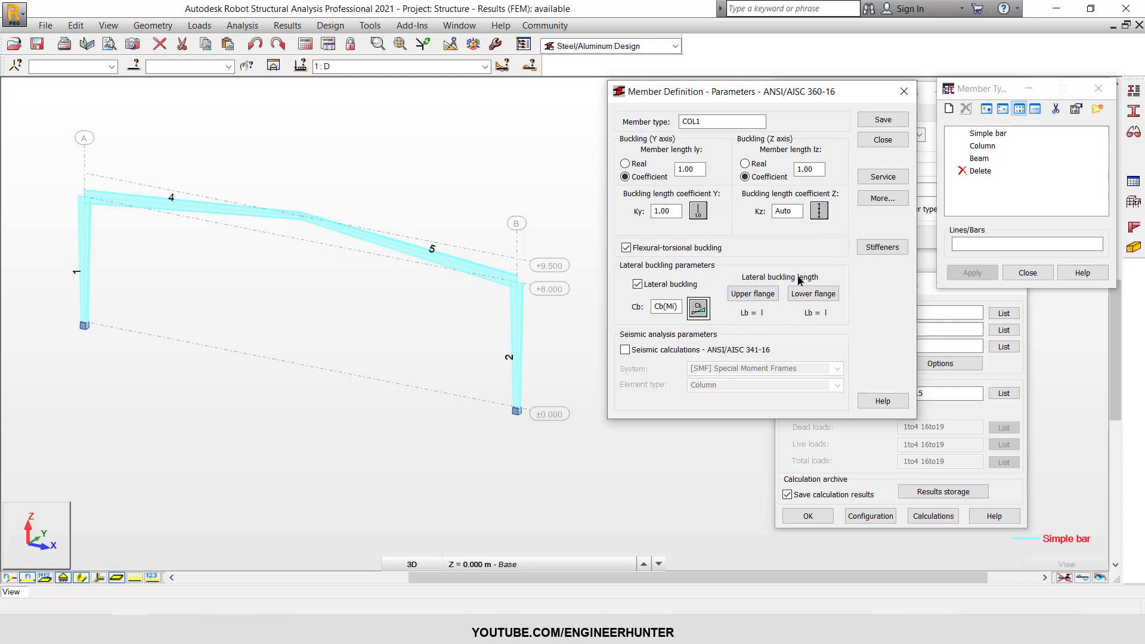
Step: Define COL1's upper-flange lateral buckling bracings at manual real coordinates 3, 4, 5, 6 and 7 m, copied from the Z-axis buckling bracings
left_click(753, 296)
left_click(749, 295)
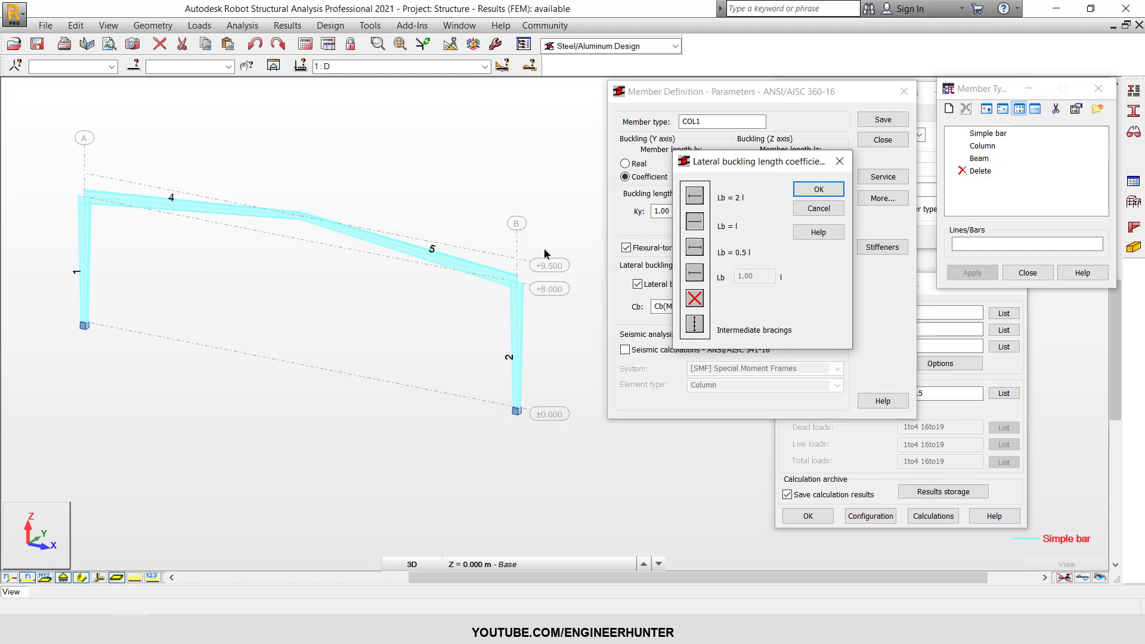
left_click(695, 325)
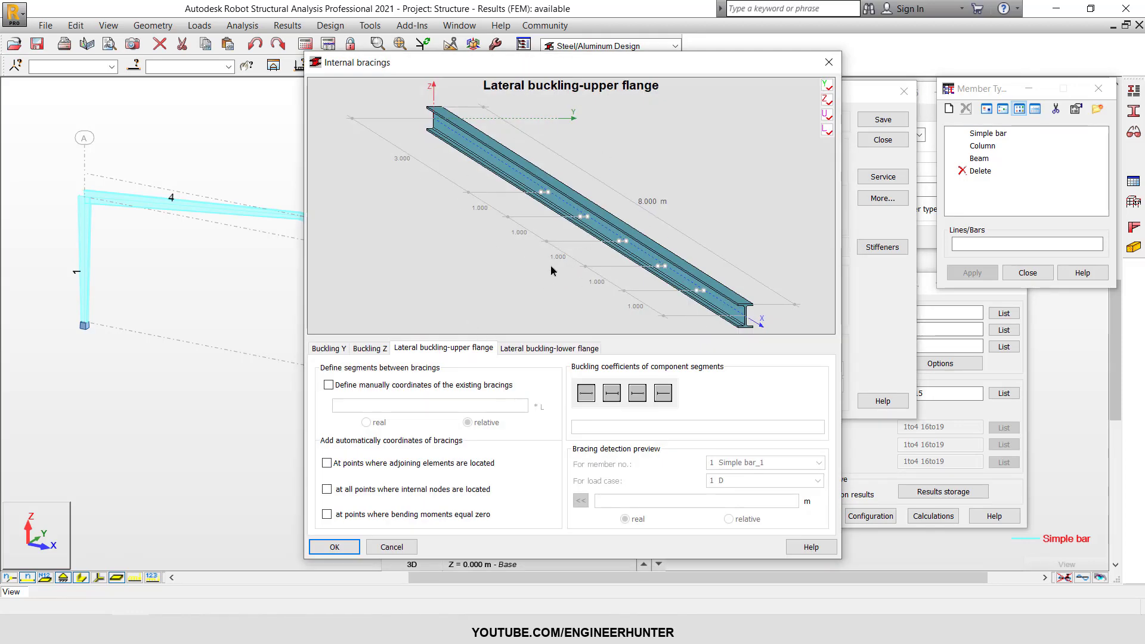
left_click(369, 349)
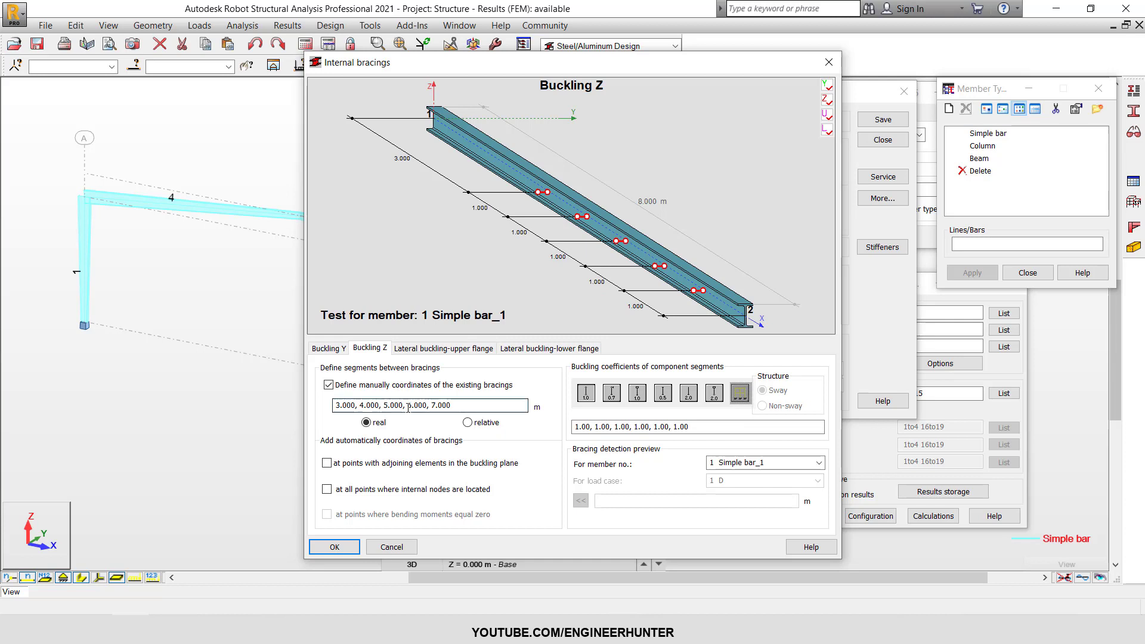
left_click_drag(475, 405, 335, 406)
key("ctrl+c")
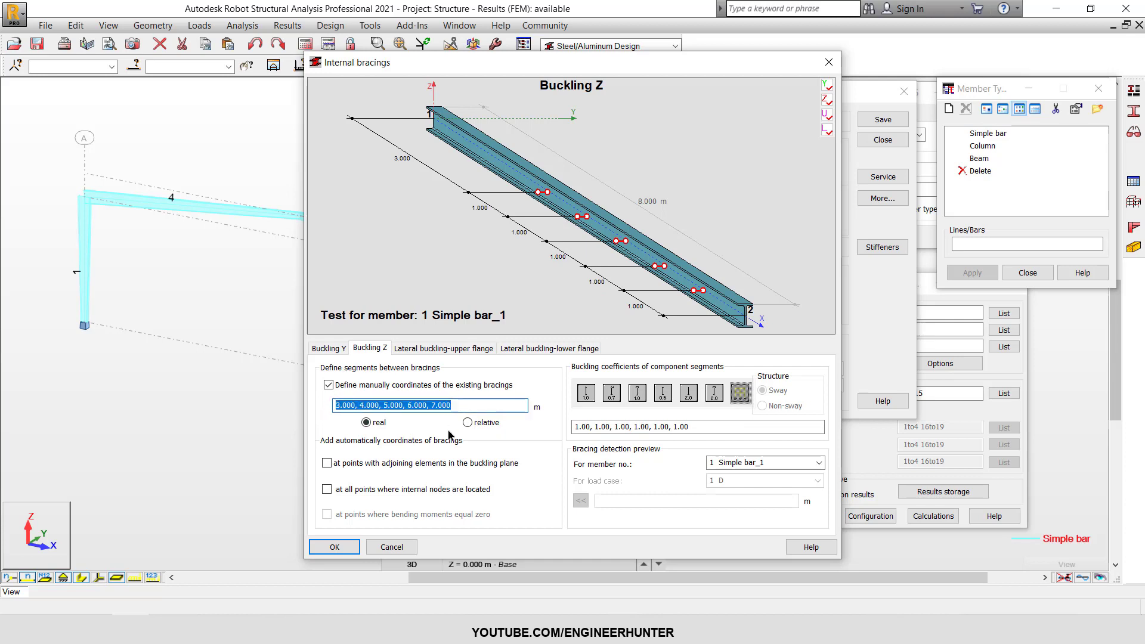
left_click(424, 351)
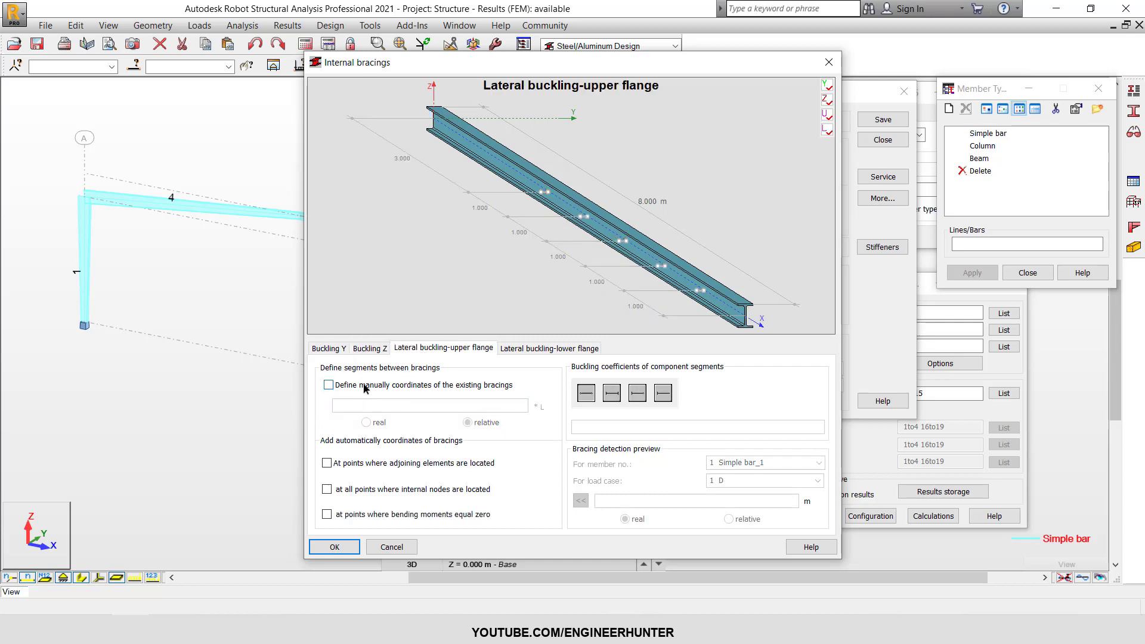
left_click(328, 386)
left_click(376, 403)
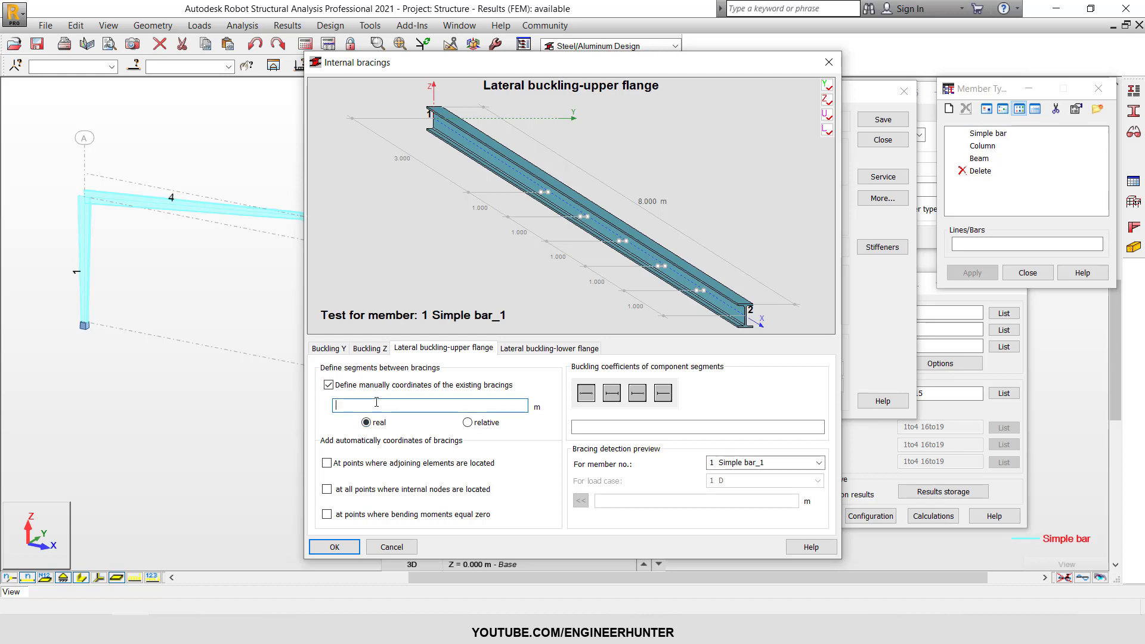
key("ctrl+v")
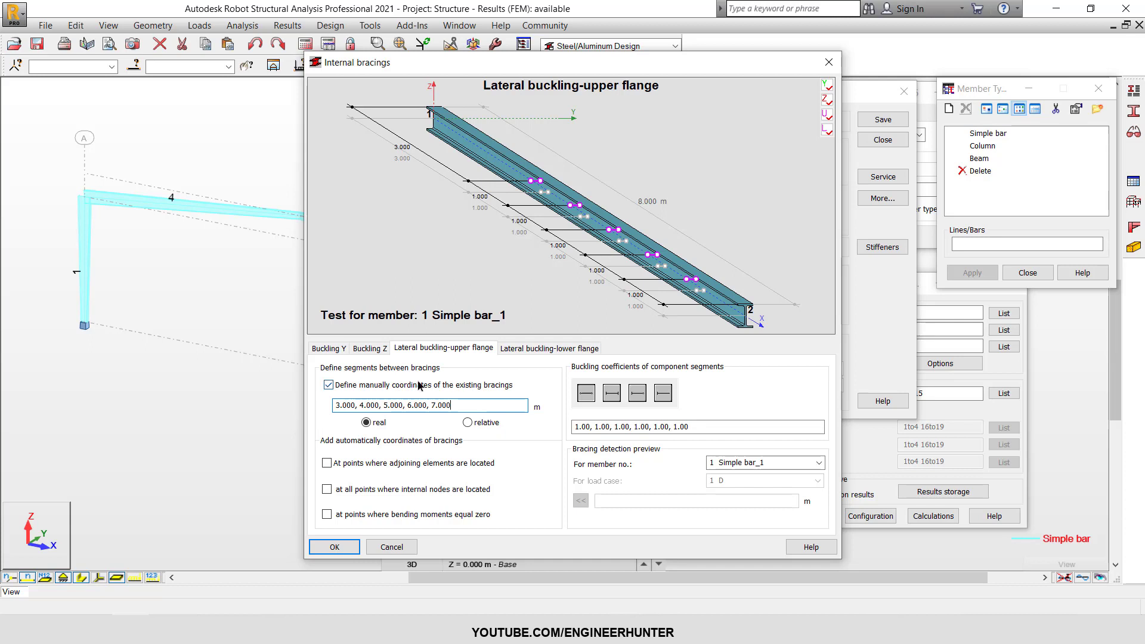
Step: Copy the upper-flange bracing coordinates 3, 4, 5, 6 and 7 m to COL1's lower flange as manual real coordinates
left_click(544, 348)
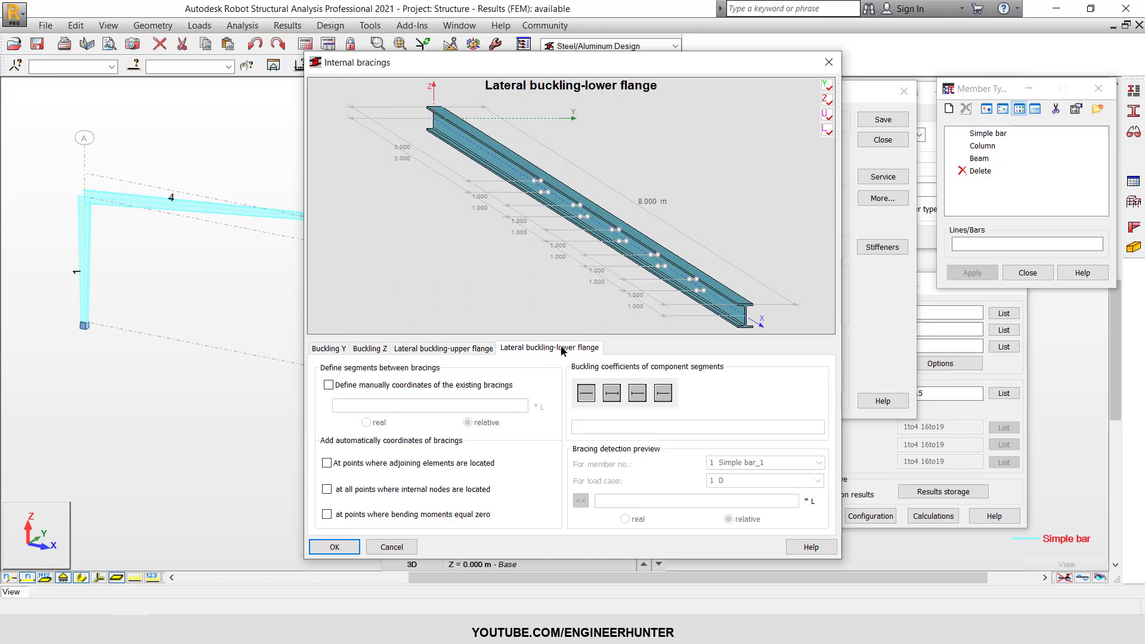
left_click(459, 350)
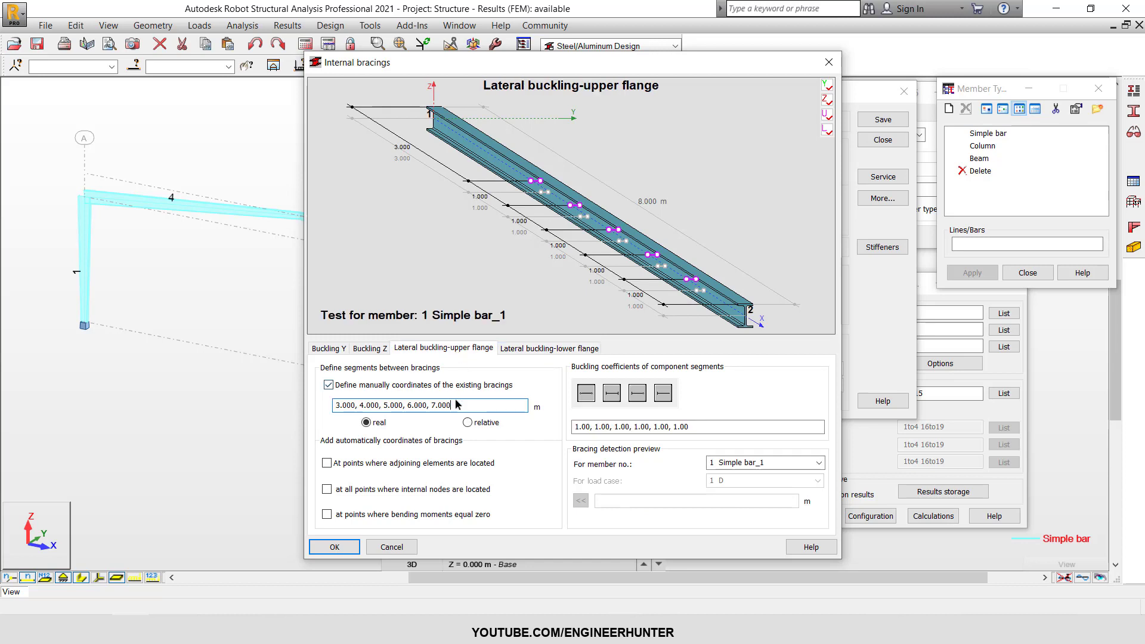
left_click_drag(459, 405, 328, 405)
key("ctrl+c")
left_click(524, 351)
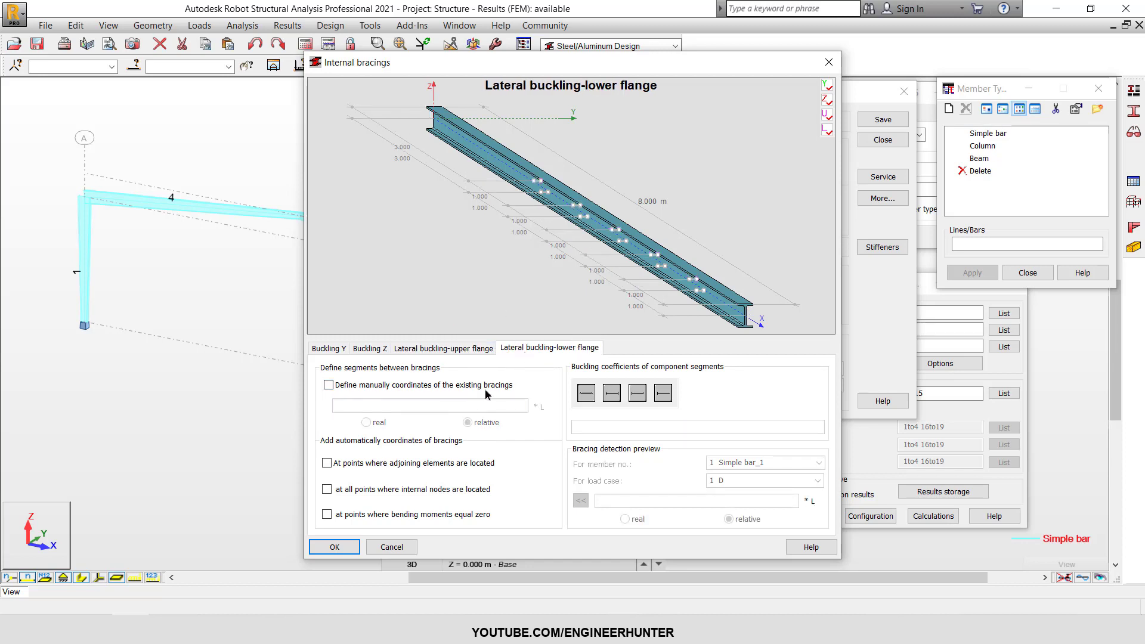
left_click(367, 385)
left_click(366, 423)
left_click(419, 406)
key("ctrl+v")
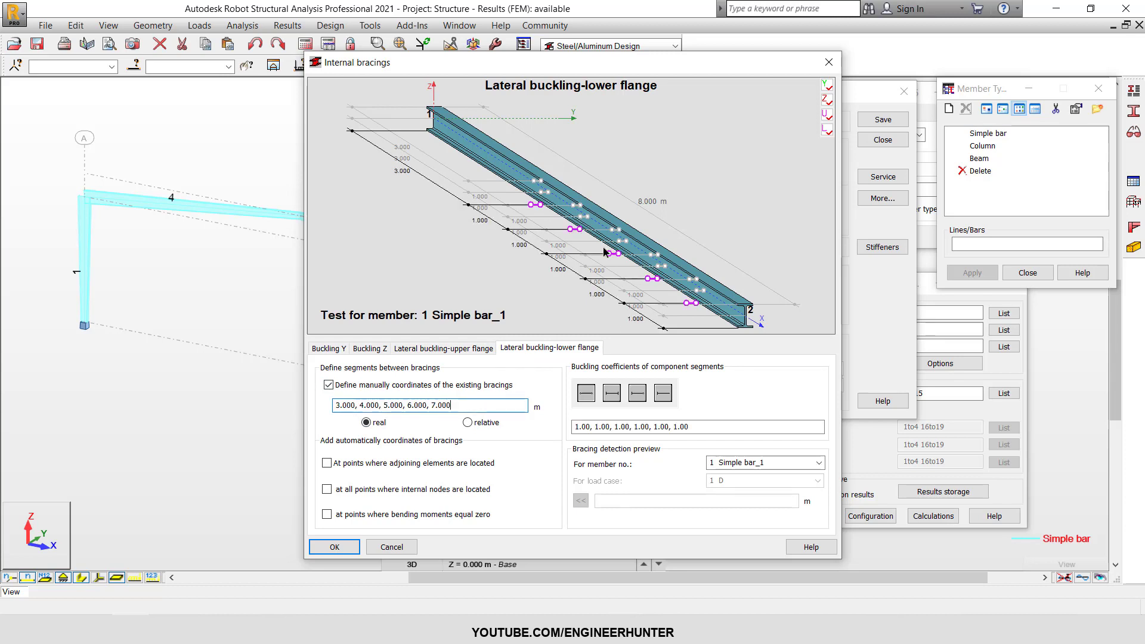
Step: Remove the 4 m and 6 m bracings from COL1's lower flange, leaving coordinates 3, 5 and 7 m
left_click(444, 351)
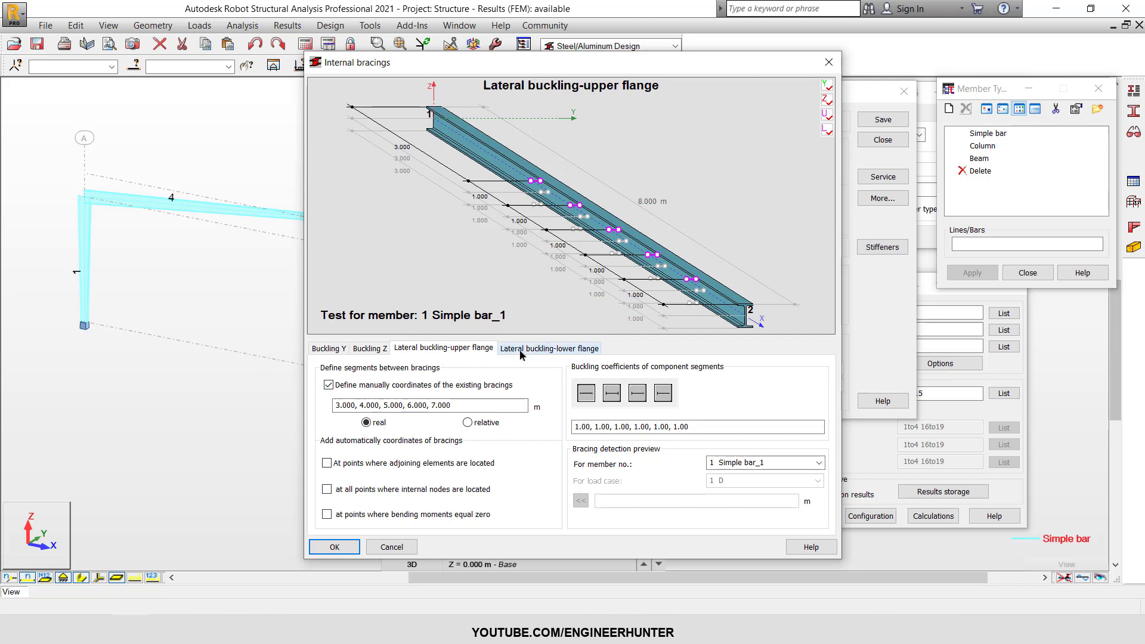
left_click(552, 349)
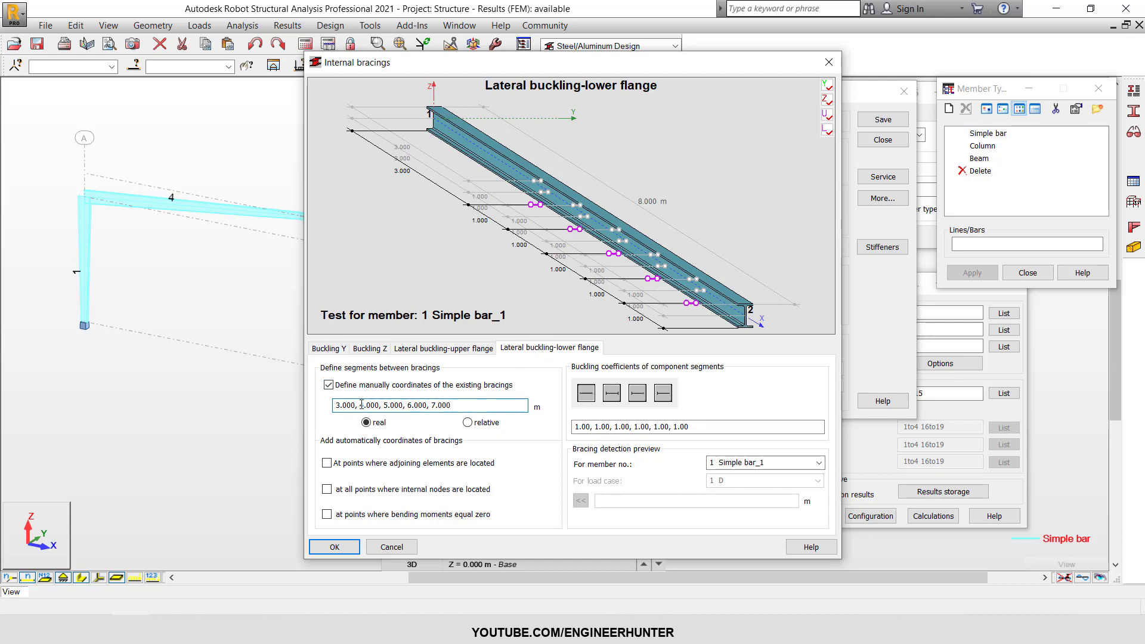
left_click_drag(368, 405, 390, 405)
left_click(384, 405)
left_click_drag(383, 405, 411, 405)
key("Delete")
key("Delete")
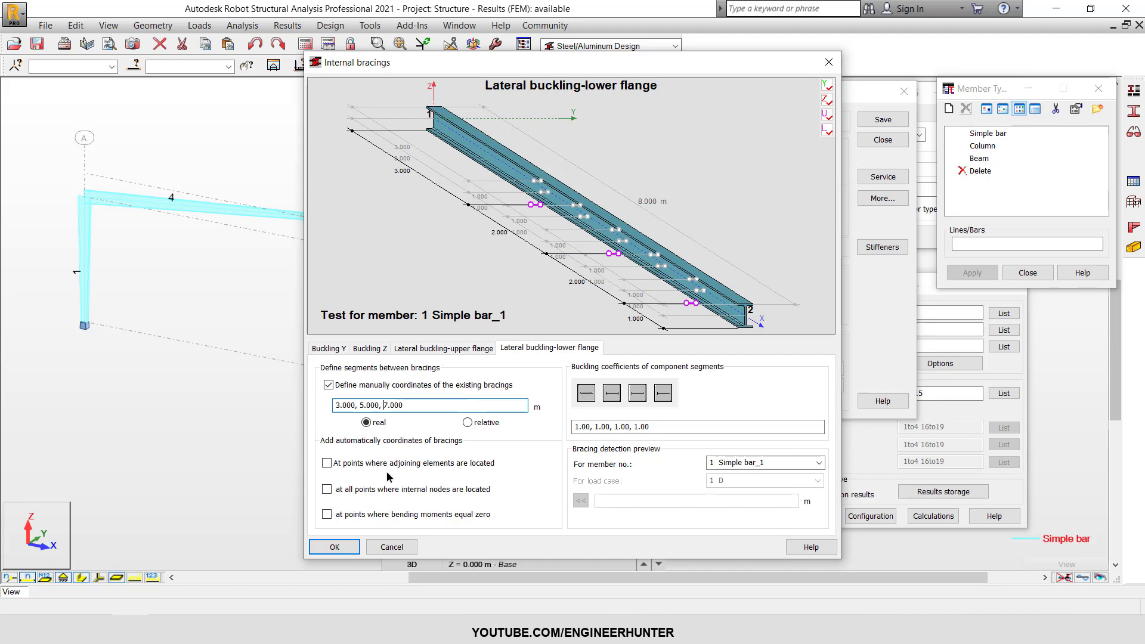
Step: Accept the internal bracings, save the COL1 member type and close its definition
left_click(345, 546)
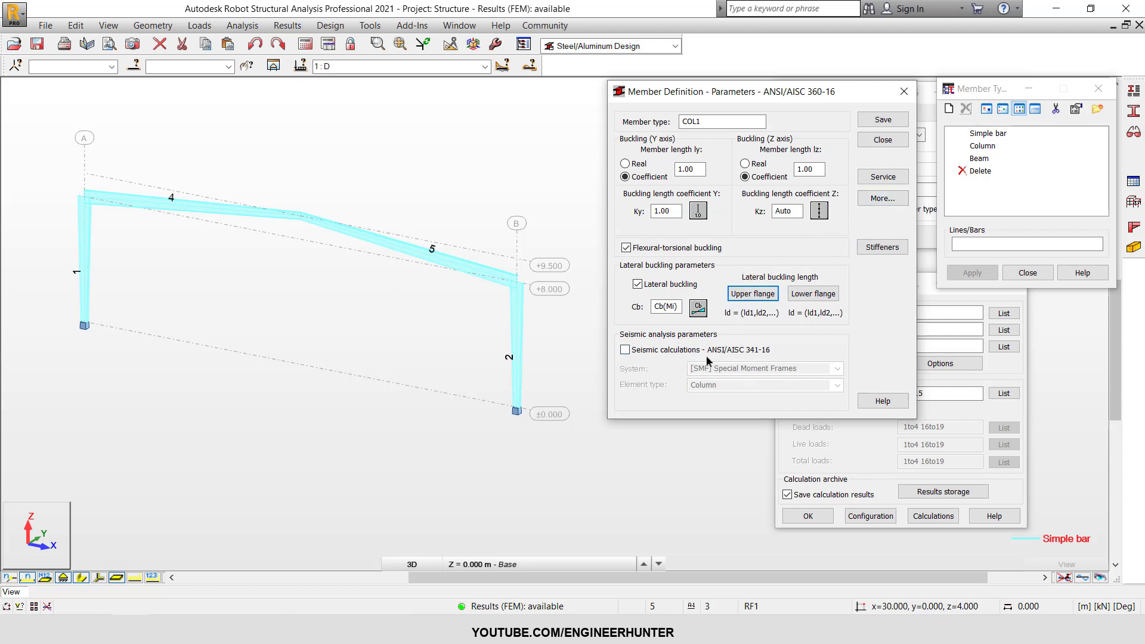
left_click(883, 121)
left_click(903, 94)
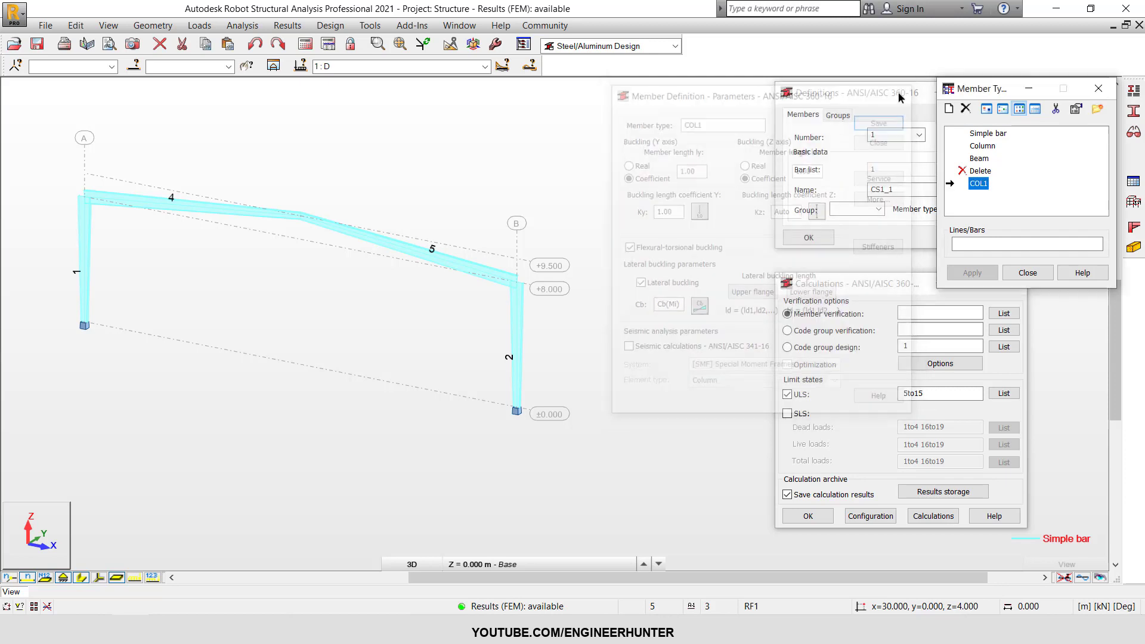
Step: Assign the COL1 member type to both frame columns, bars 1 and 2
right_click(578, 192)
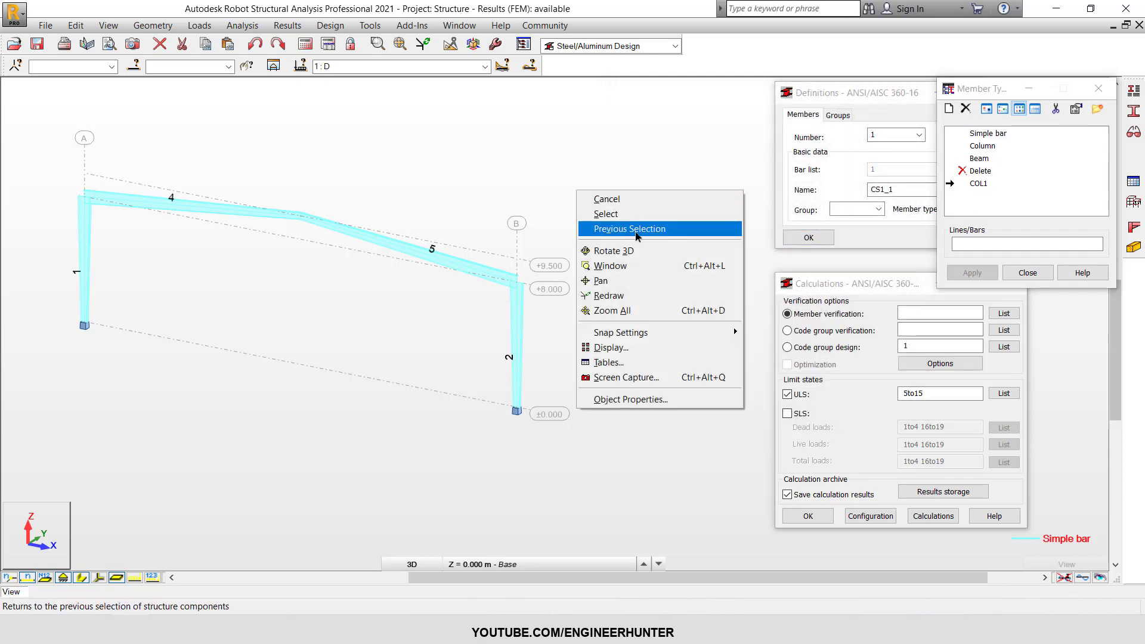
left_click(637, 230)
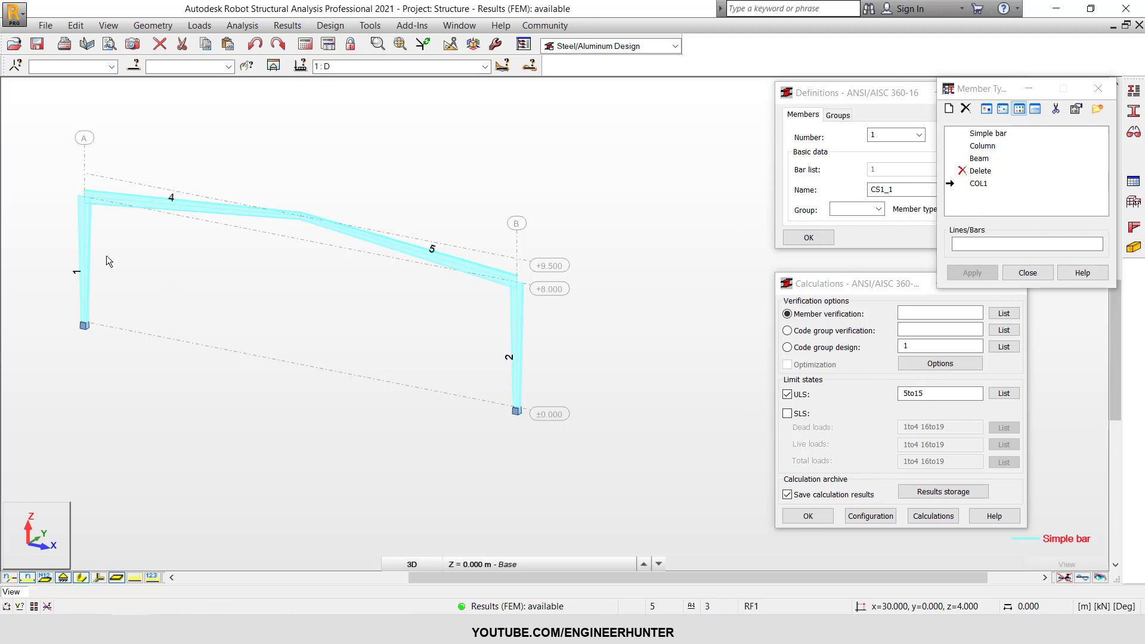
left_click(83, 251)
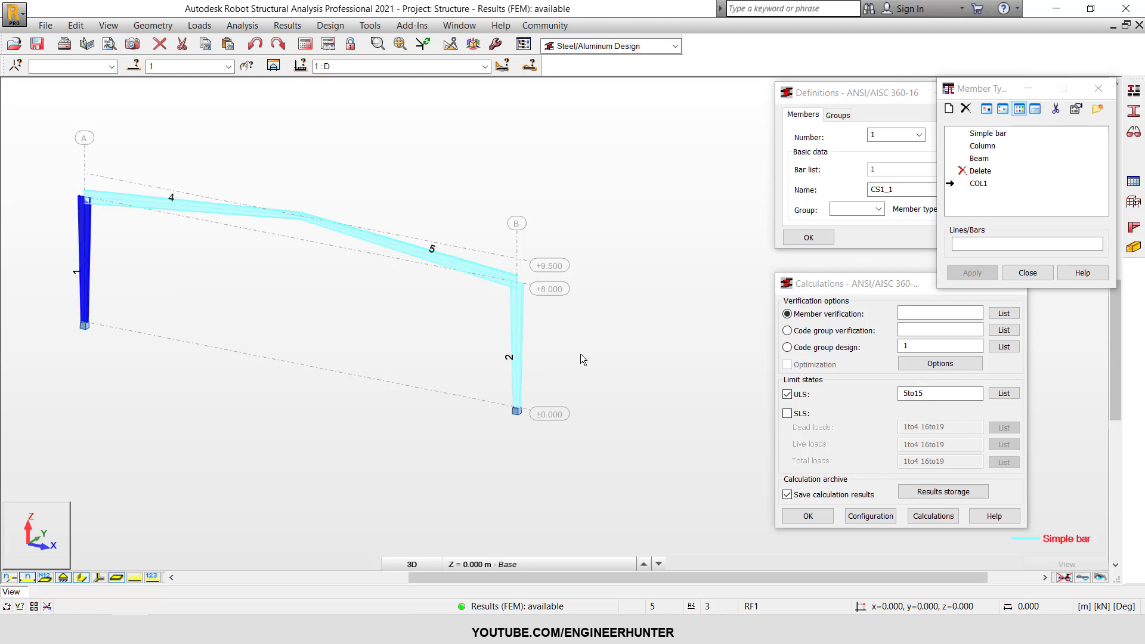
left_click(517, 358, "ctrl")
left_click(979, 183)
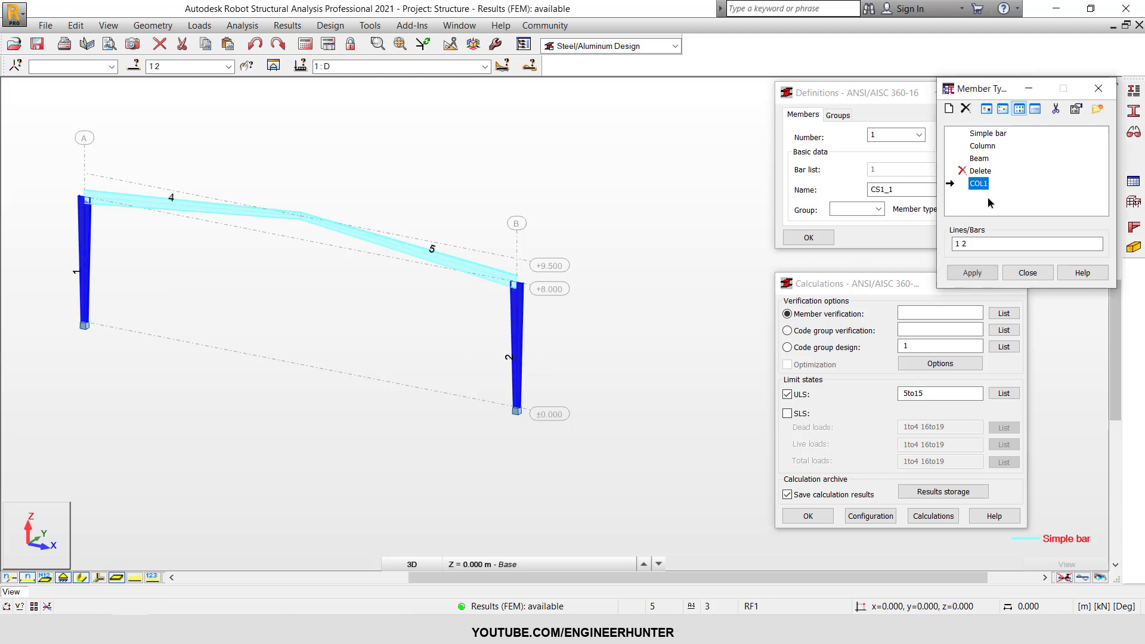
left_click(973, 272)
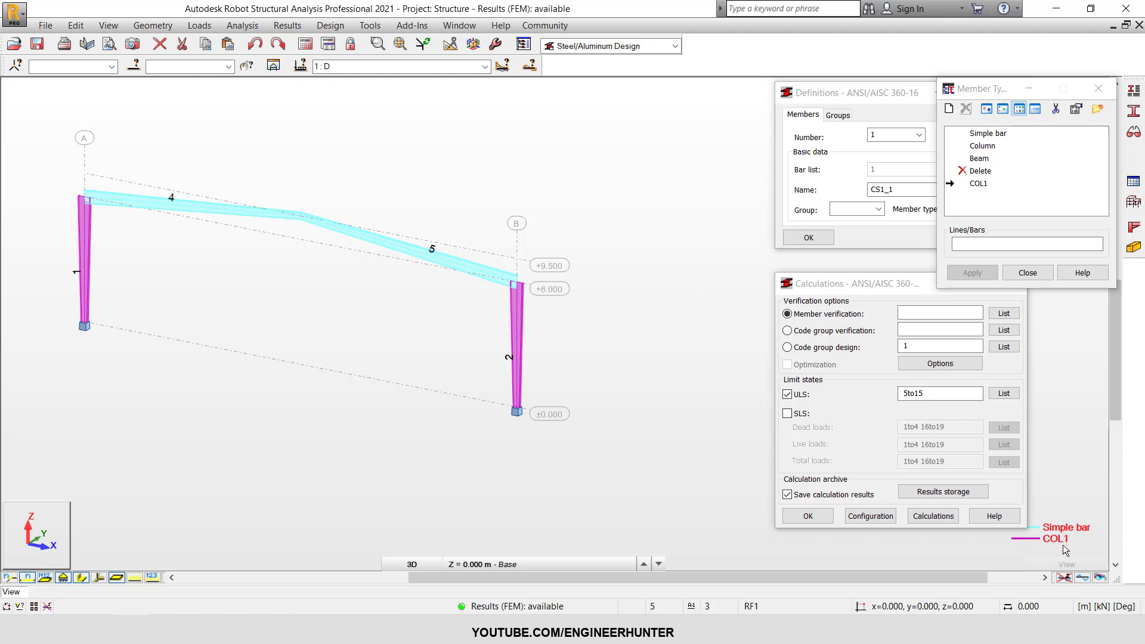
Step: Open the COL1 member type's definition and rename it BEAM1 as the basis for the rafter member type
left_click_drag(904, 284, 845, 282)
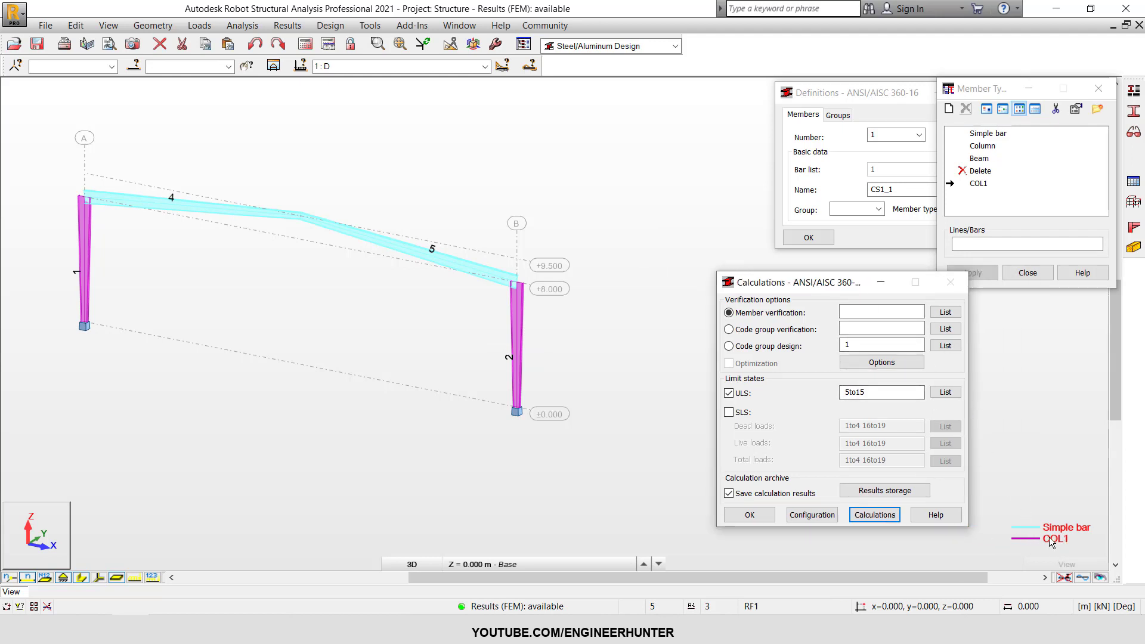
middle_click_drag(590, 313, 616, 318)
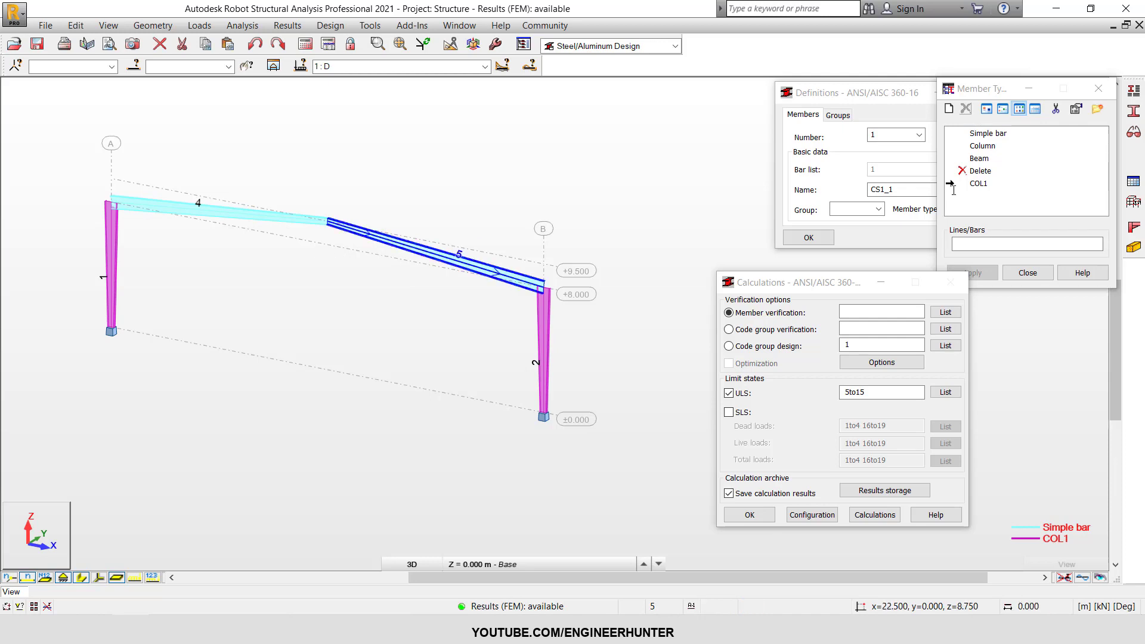
left_click(979, 183)
double_click(980, 184)
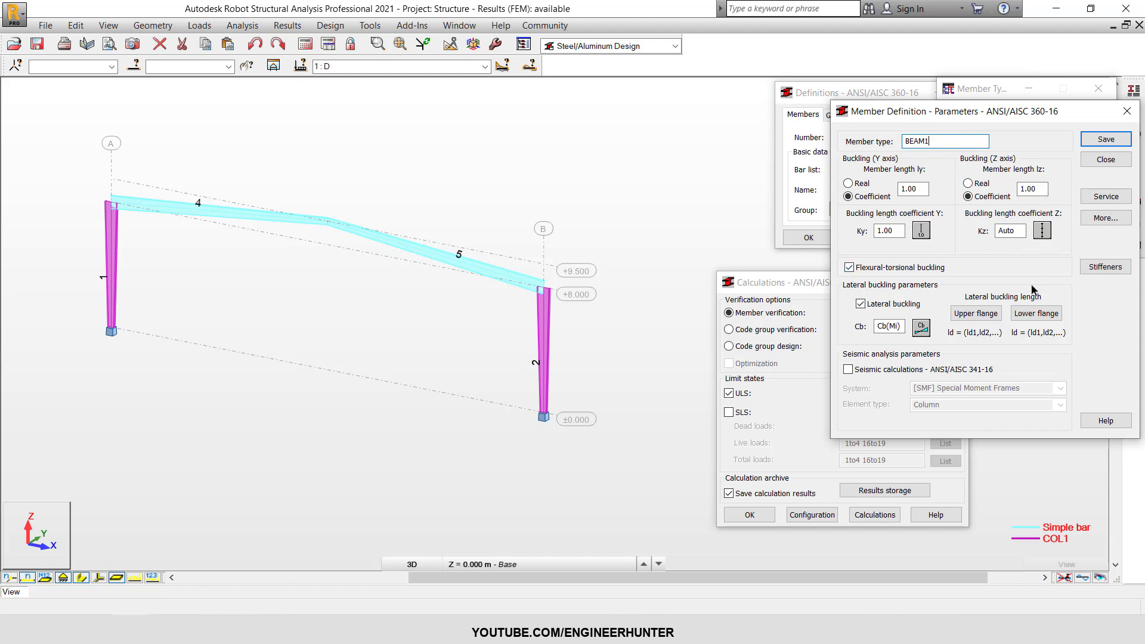
Step: Open BEAM1's Z-axis internal bracings and set the bracing detection preview to member 4, Simple_bar_4
left_click(1043, 231)
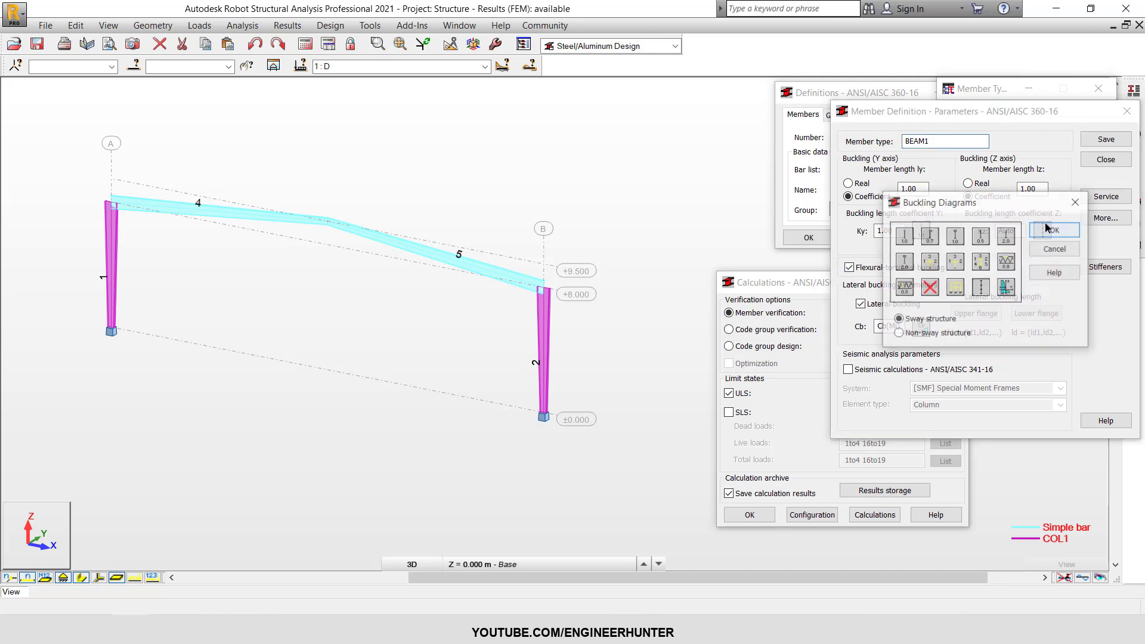
left_click(981, 290)
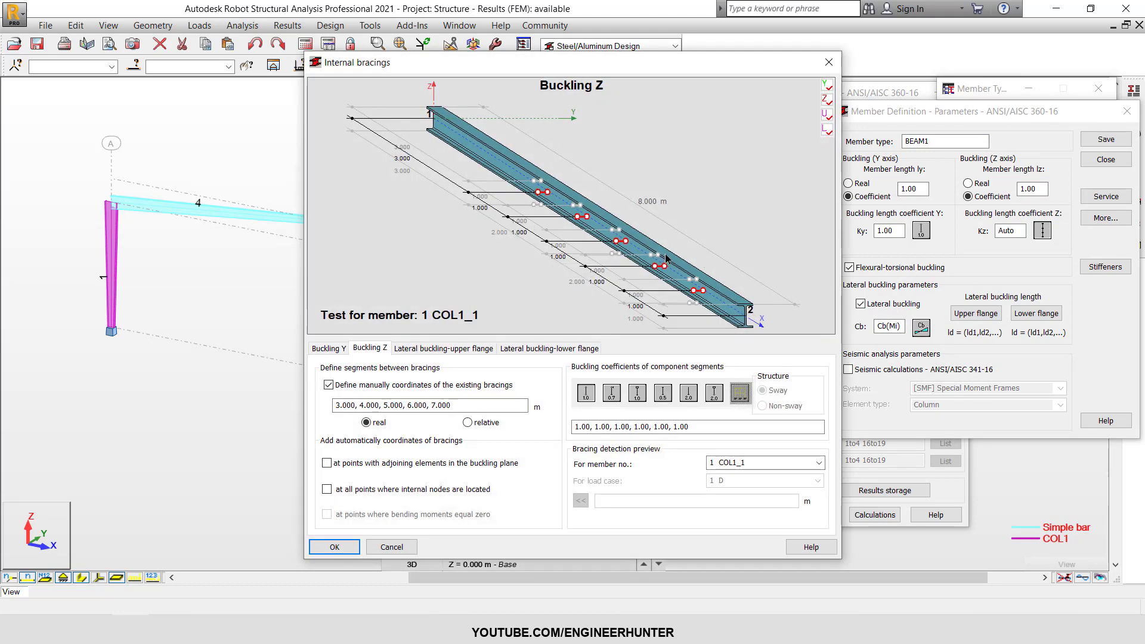
left_click_drag(515, 62, 639, 55)
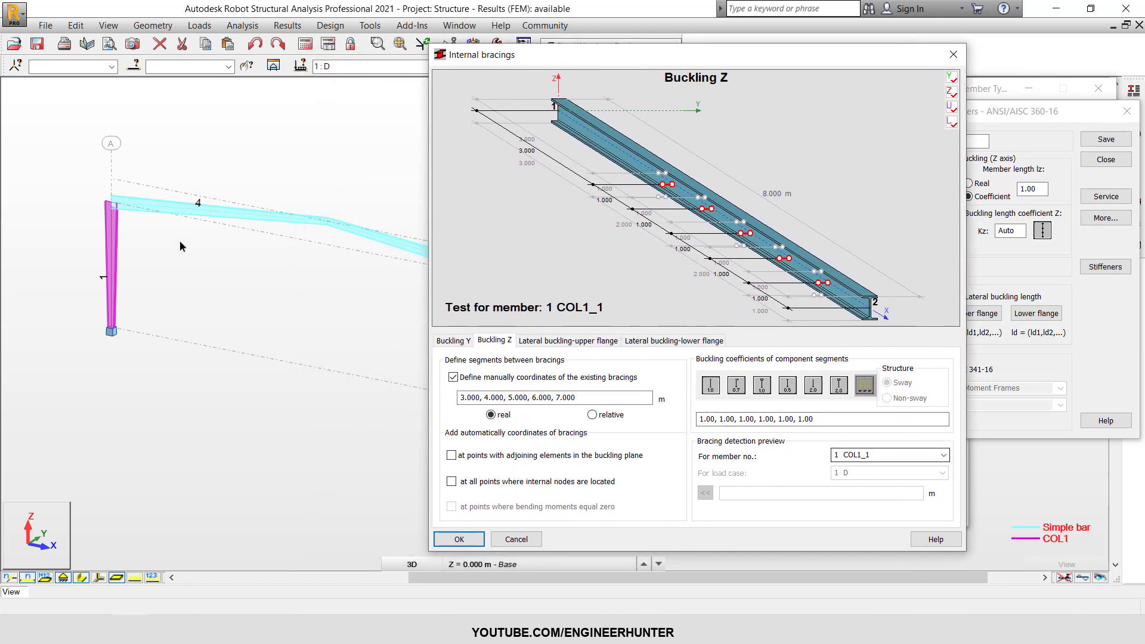
left_click(877, 456)
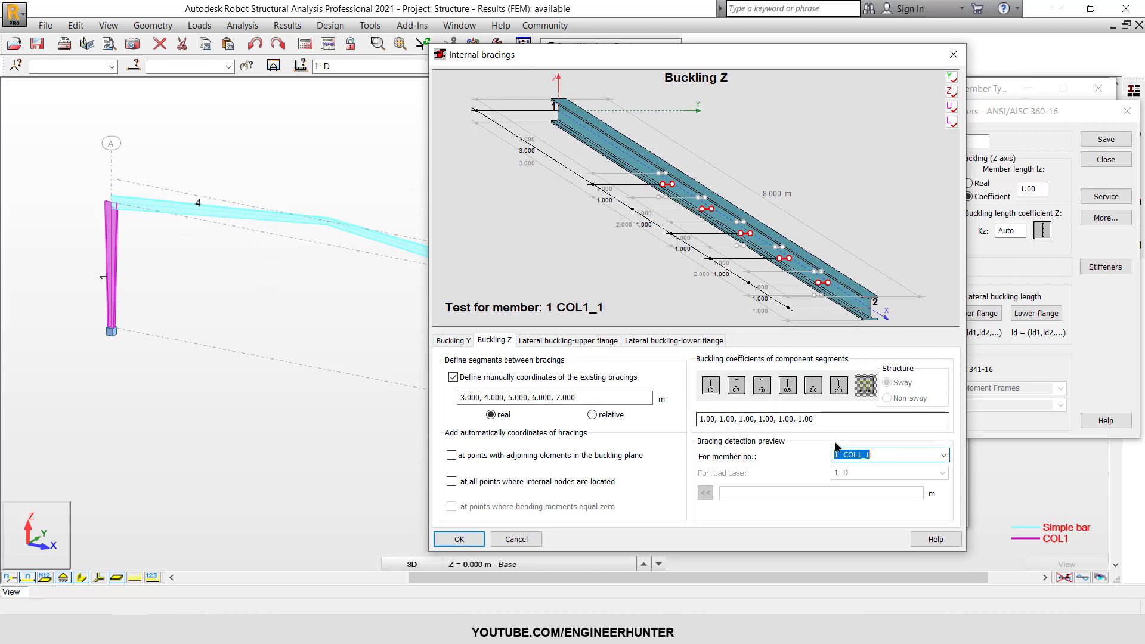
type("4 Simple bar_4")
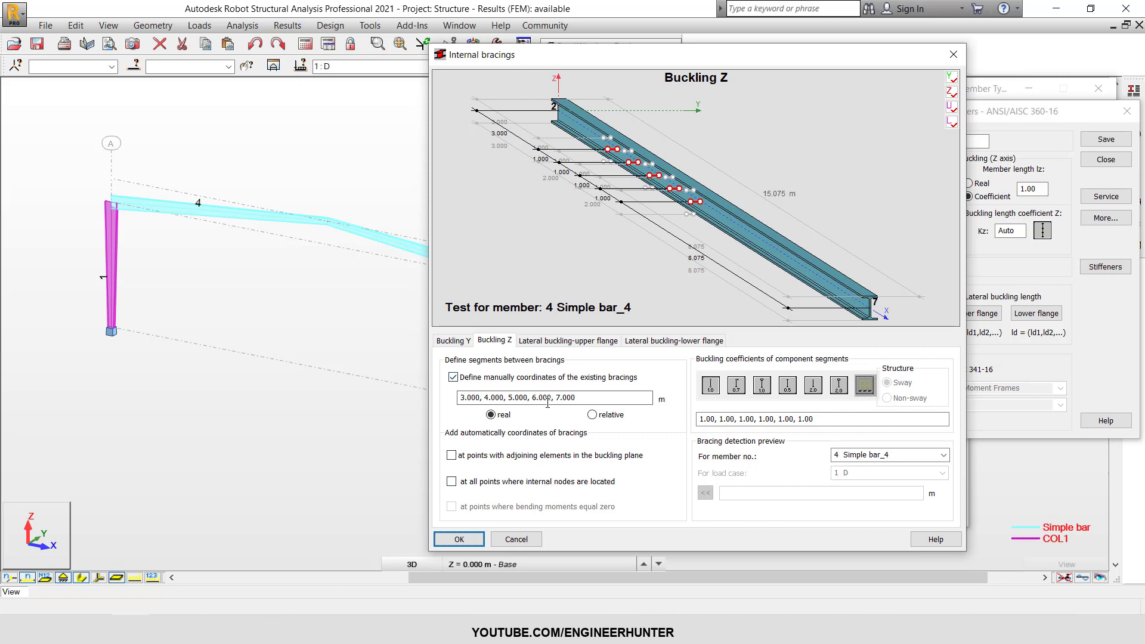
Step: Clear BEAM1's inherited bracing coordinates for Z-axis buckling and for upper- and lower-flange lateral buckling
left_click_drag(576, 398, 449, 400)
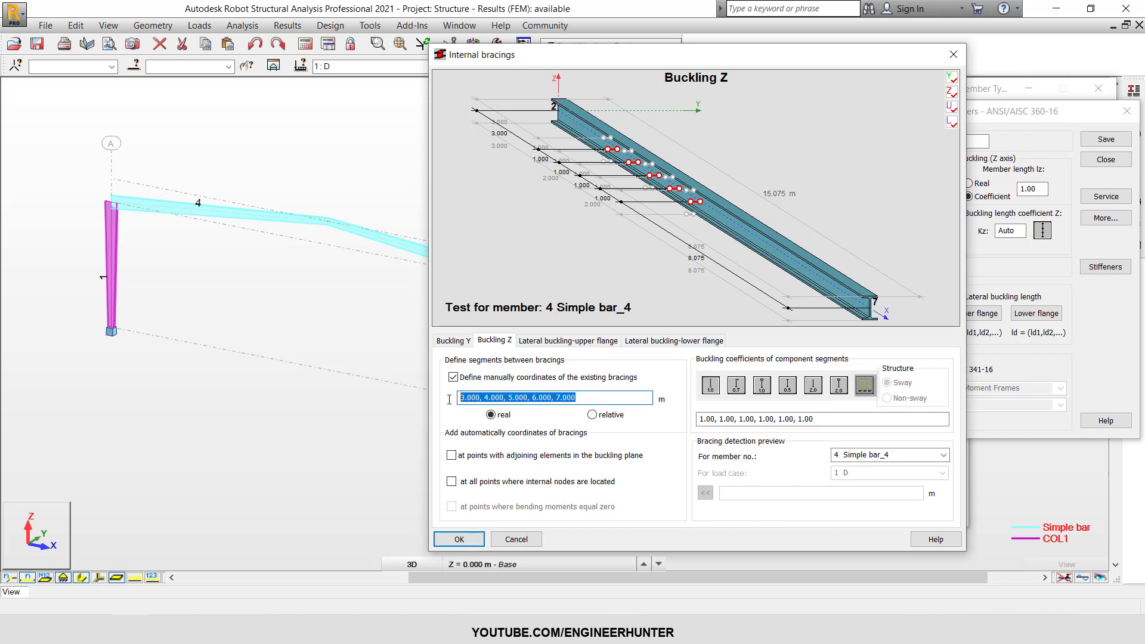
key("Delete")
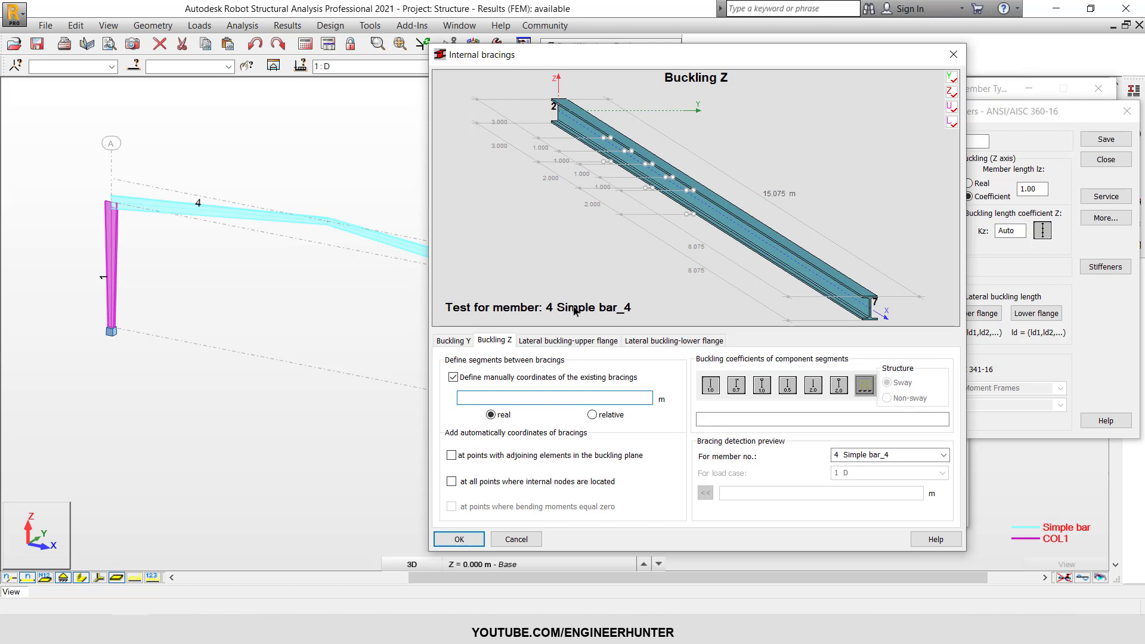
left_click(570, 340)
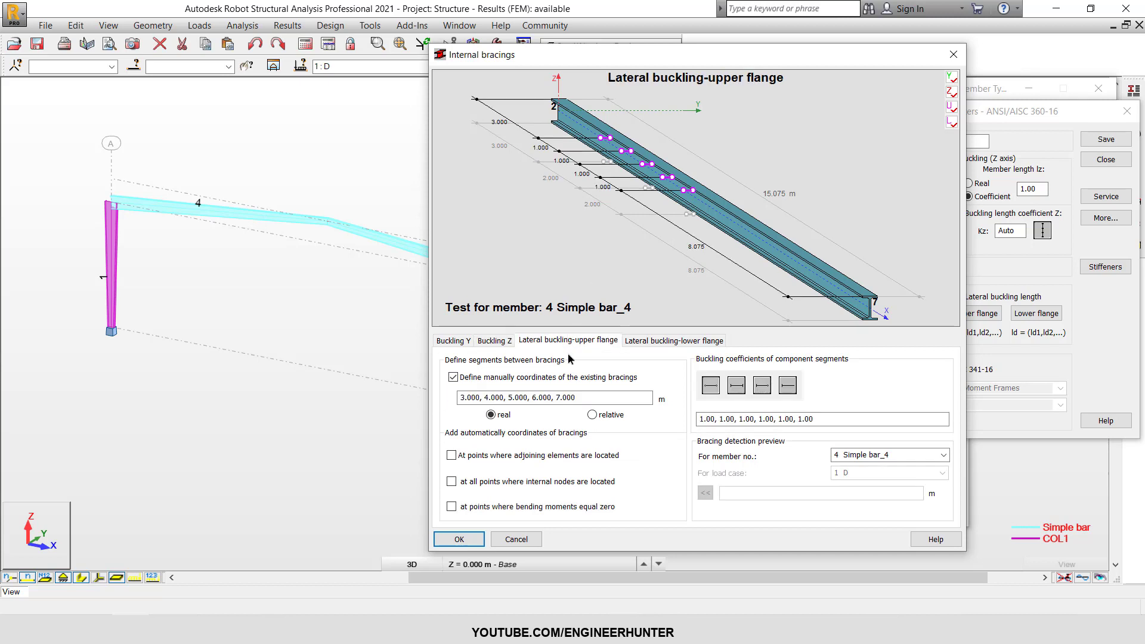
triple_click(583, 399)
key("Delete")
left_click(656, 340)
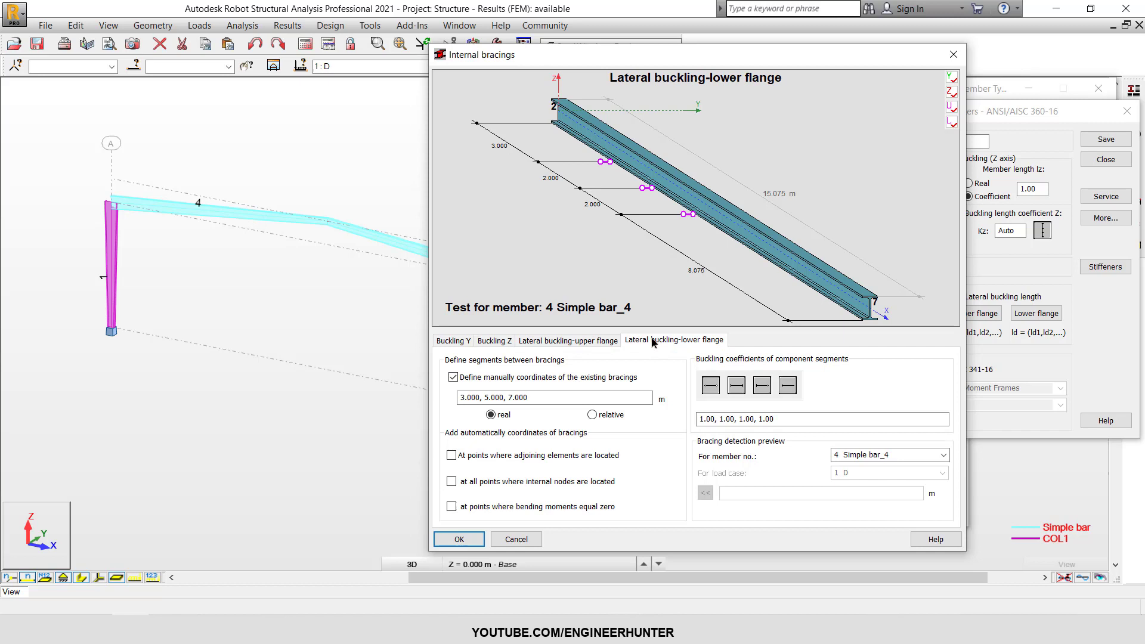
triple_click(561, 397)
key("Delete")
Step: Set BEAM1's manual bracing coordinates for Z-axis buckling to 1,2,3,4,5,6,7,8,9,10,11,12,13,14 m
left_click(495, 340)
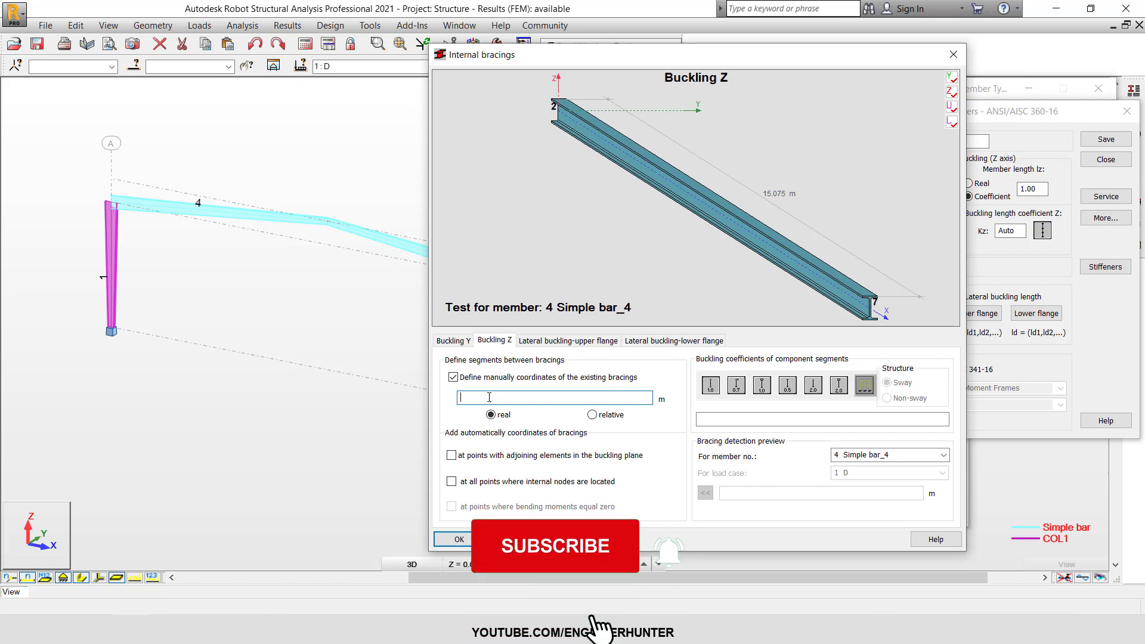
type("1")
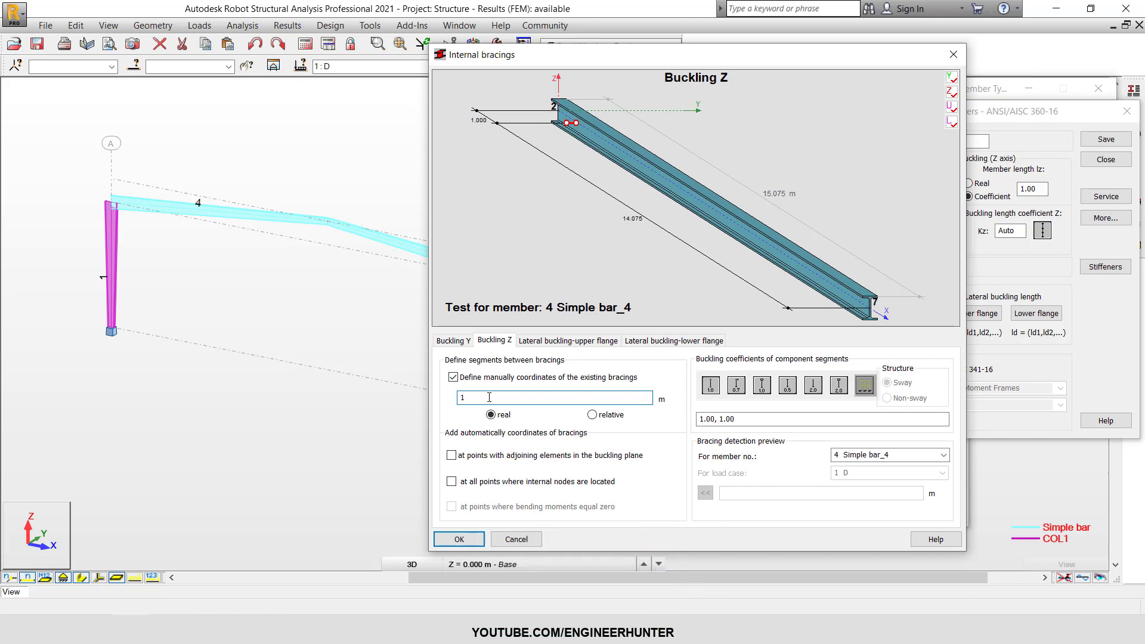
type(",2,3,4,5")
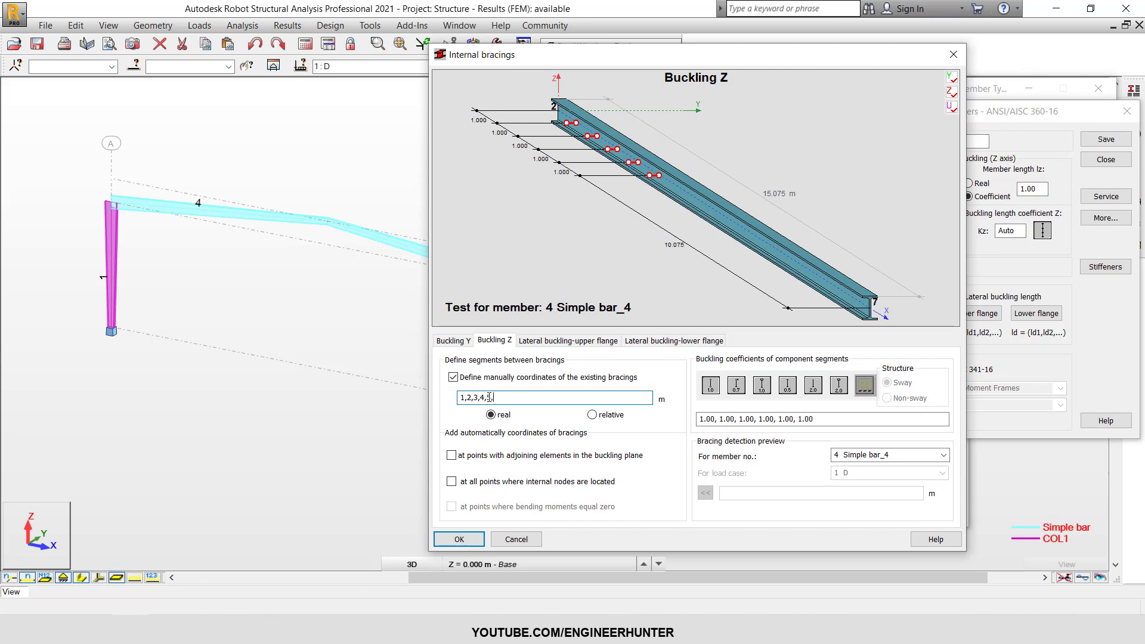
type(",6,7,8,9")
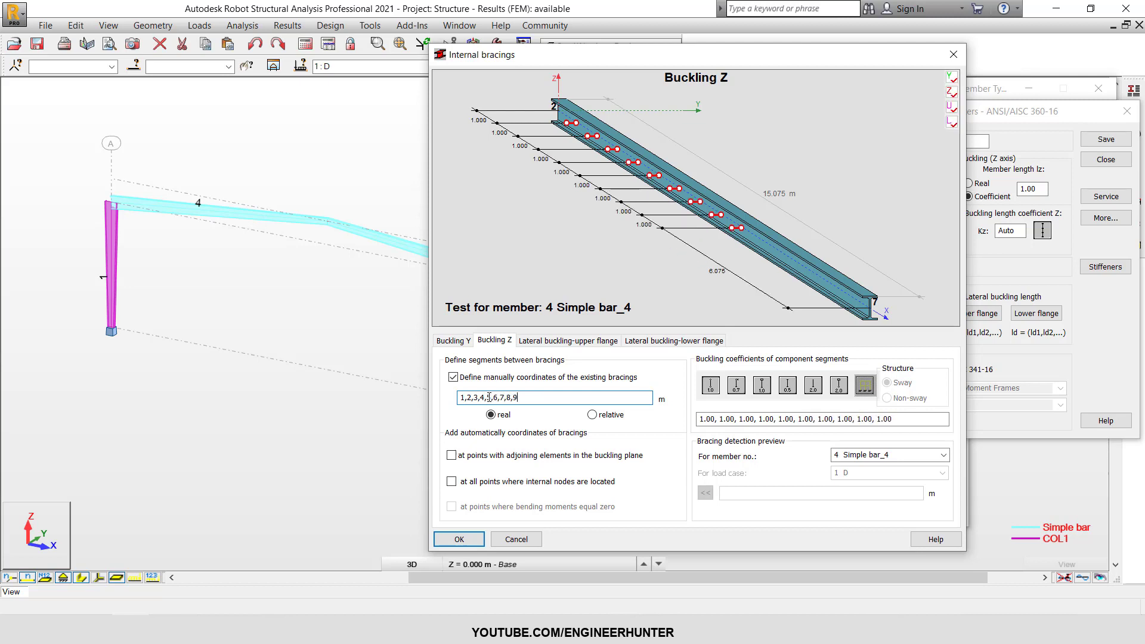
type(",10,11,12,13")
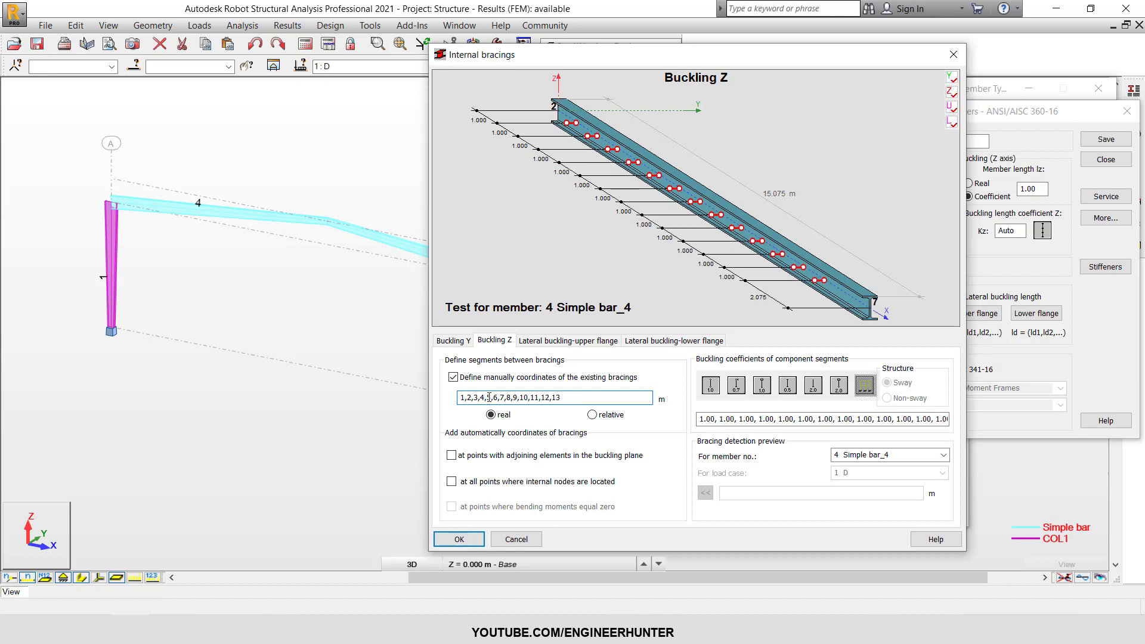
type(",14")
Step: Copy the Z-axis bracing coordinates, 1 to 14 m in 1 m increments, into BEAM1's upper-flange lateral buckling bracings
left_click_drag(590, 398, 443, 415)
key("ctrl+c")
left_click(557, 340)
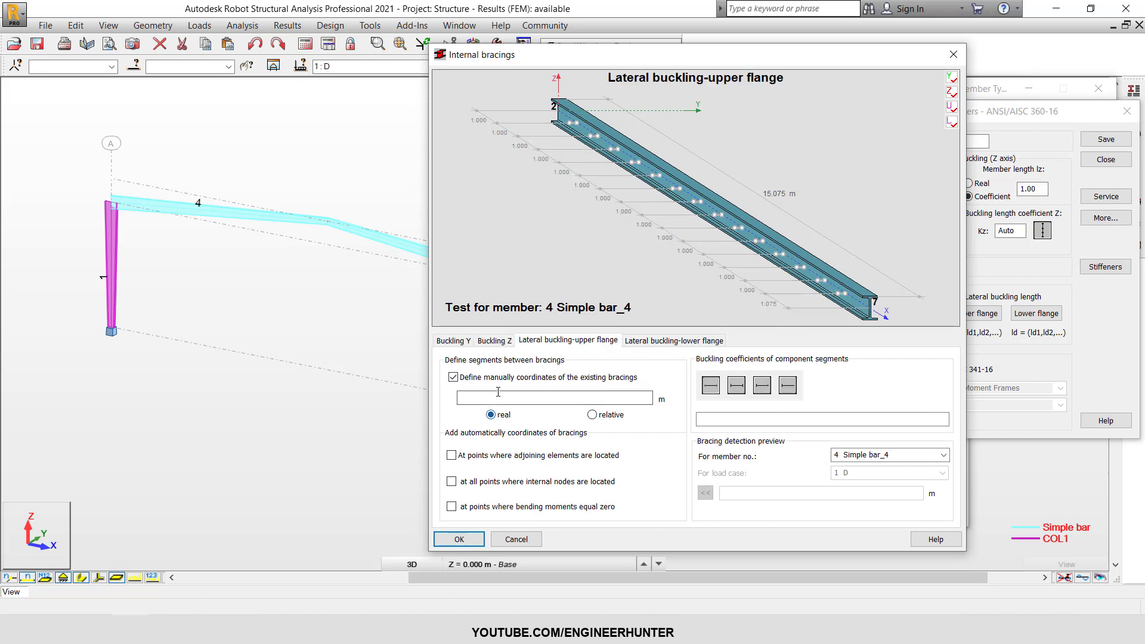
left_click(499, 397)
key("ctrl+v")
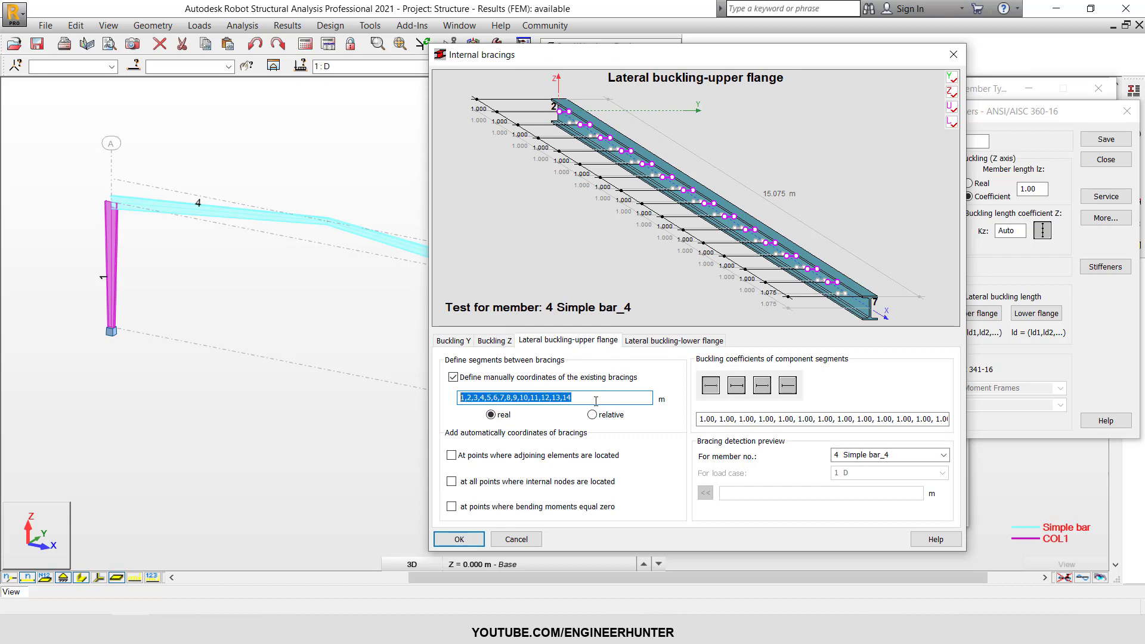
Step: Reuse the copied coordinates for lower-flange lateral buckling and reduce the list to 1,4,7,10,13 m
left_click(675, 340)
left_click(539, 398)
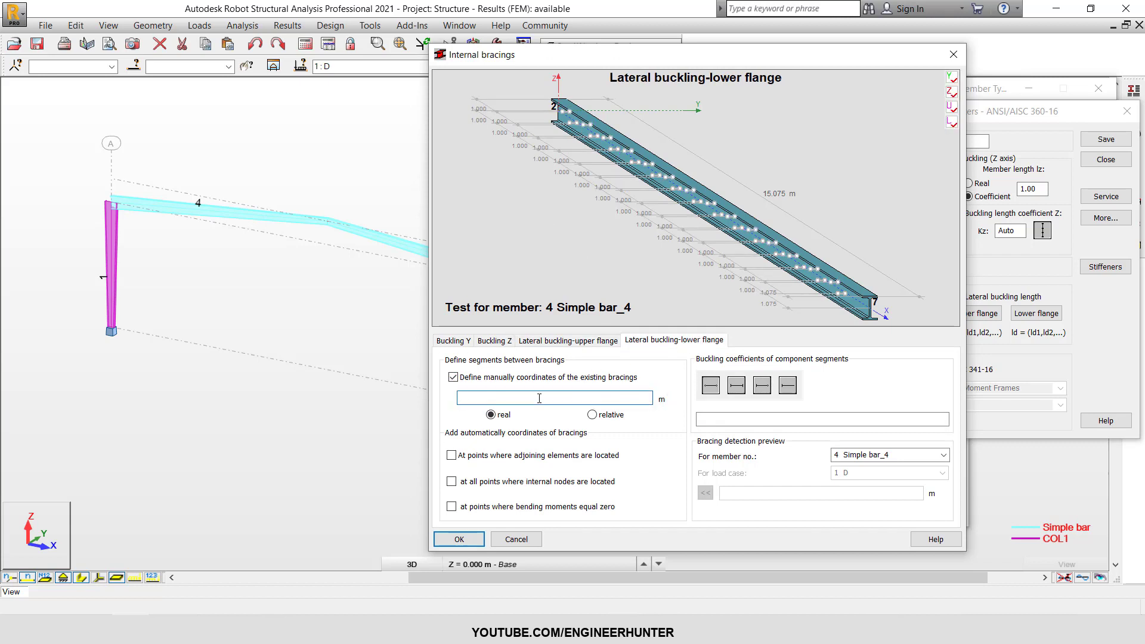
key("ctrl+v")
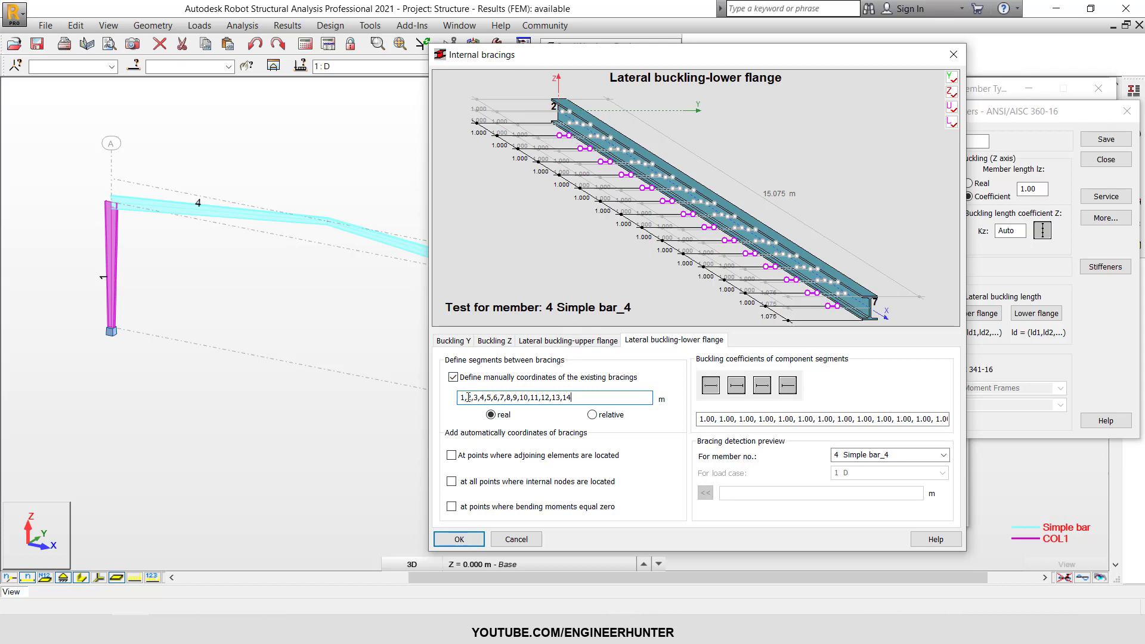
left_click_drag(468, 398, 478, 399)
key("Delete")
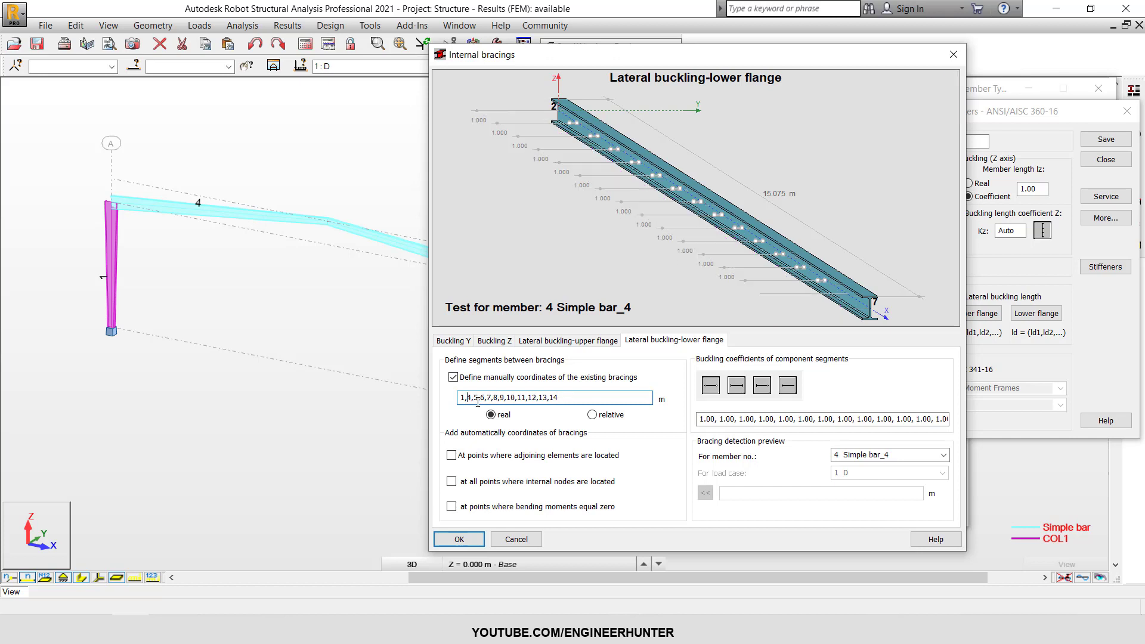
left_click_drag(474, 397, 512, 398)
key("Delete")
key("Delete")
key("Delete")
key("Delete")
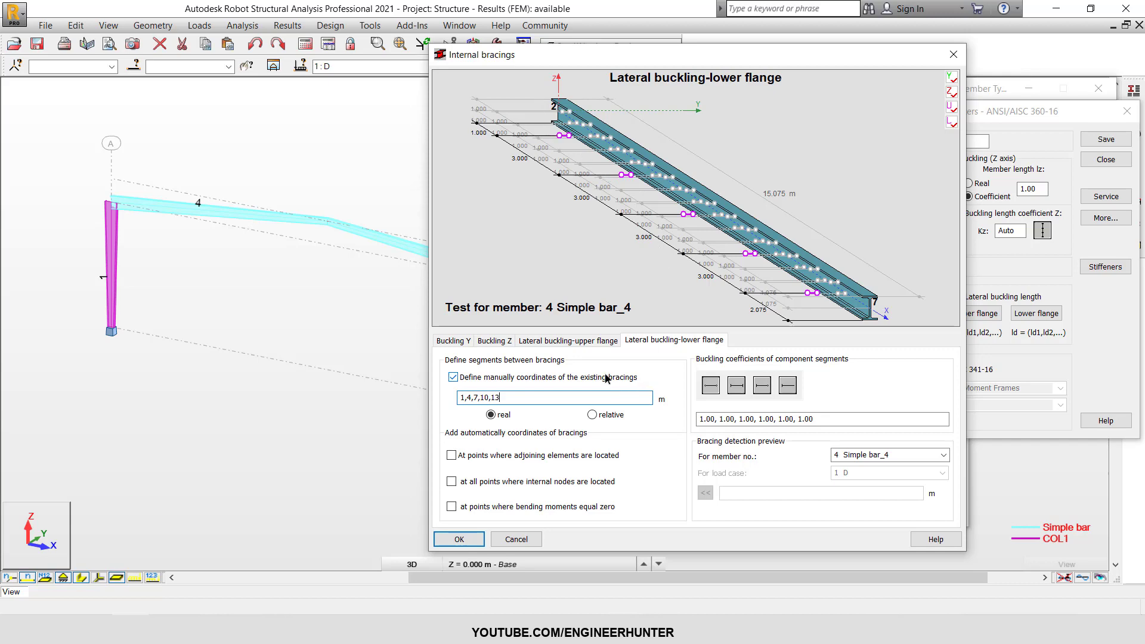
Step: Review the Z-axis and flange bracings, accept them, and save the BEAM1 member type definition
left_click(546, 341)
left_click(508, 341)
left_click(553, 341)
left_click(642, 342)
left_click(482, 544)
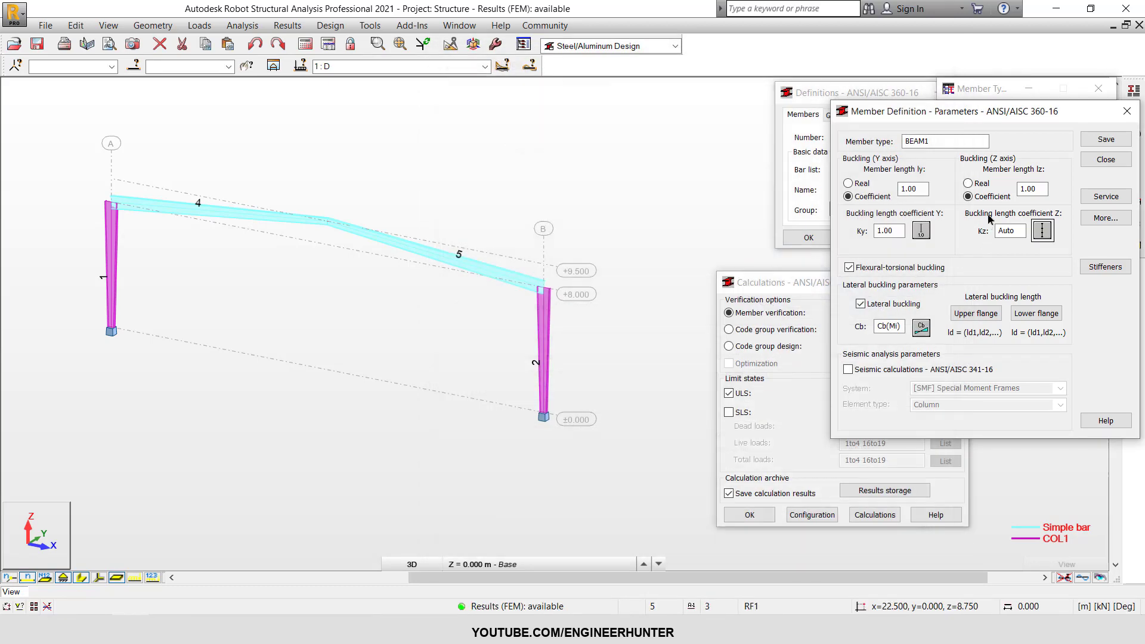
left_click(1106, 139)
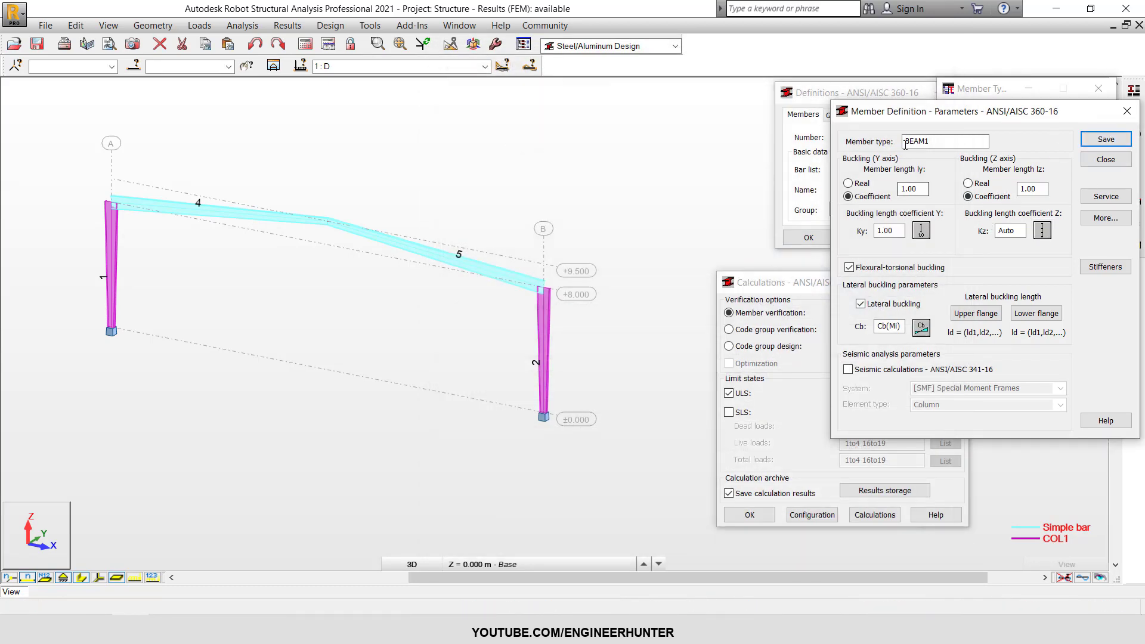
left_click(1107, 159)
Step: Assign the BEAM1 member type to both rafters, bars 4 and 5
right_click(397, 176)
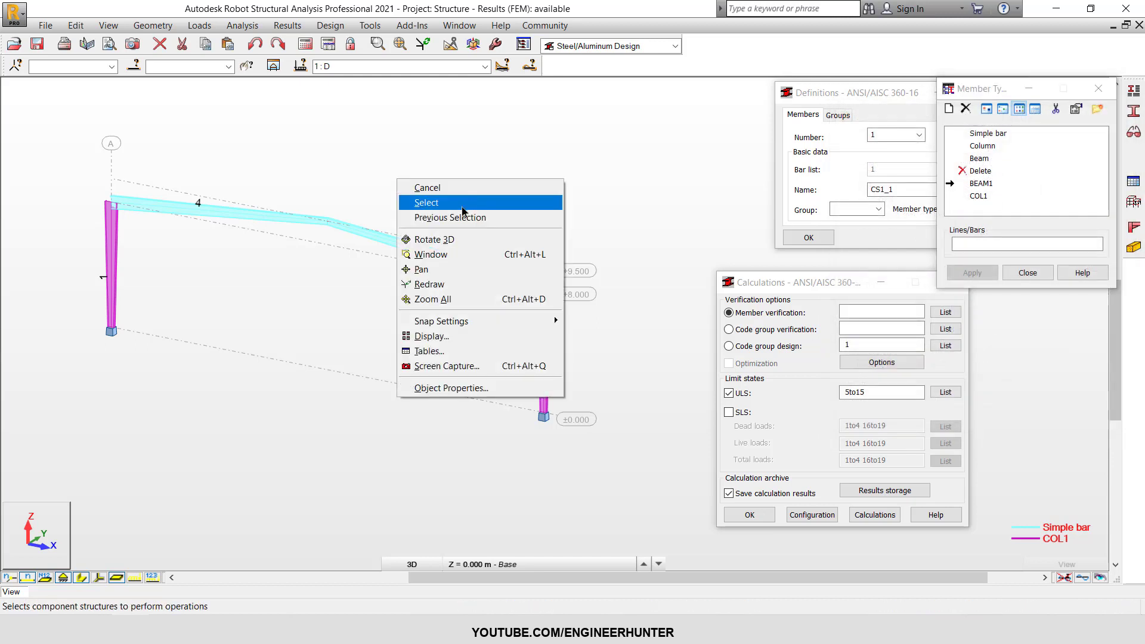
left_click(422, 199)
left_click_drag(446, 307, 410, 224)
left_click_drag(276, 256, 297, 199, "ctrl")
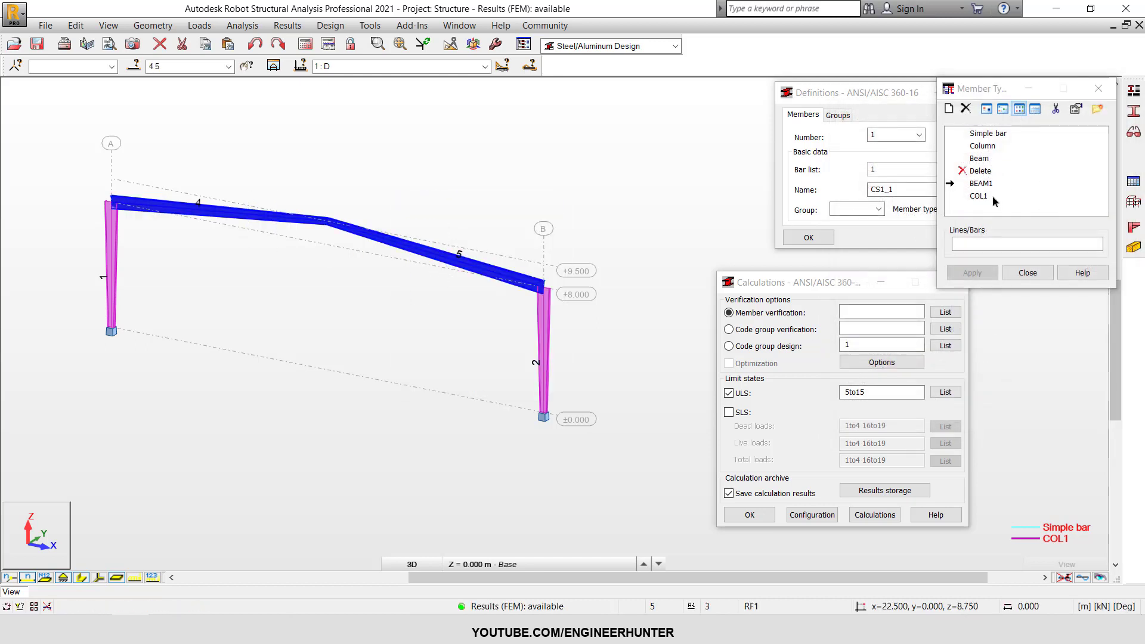
left_click(982, 183)
key("Return")
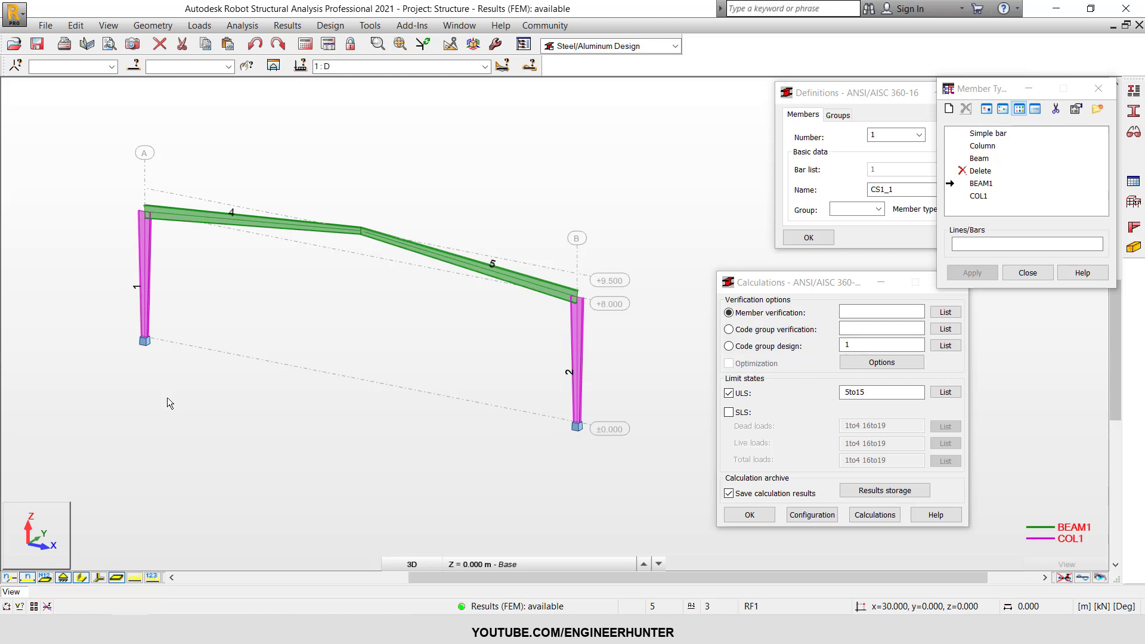
right_click(222, 321)
left_click(191, 345)
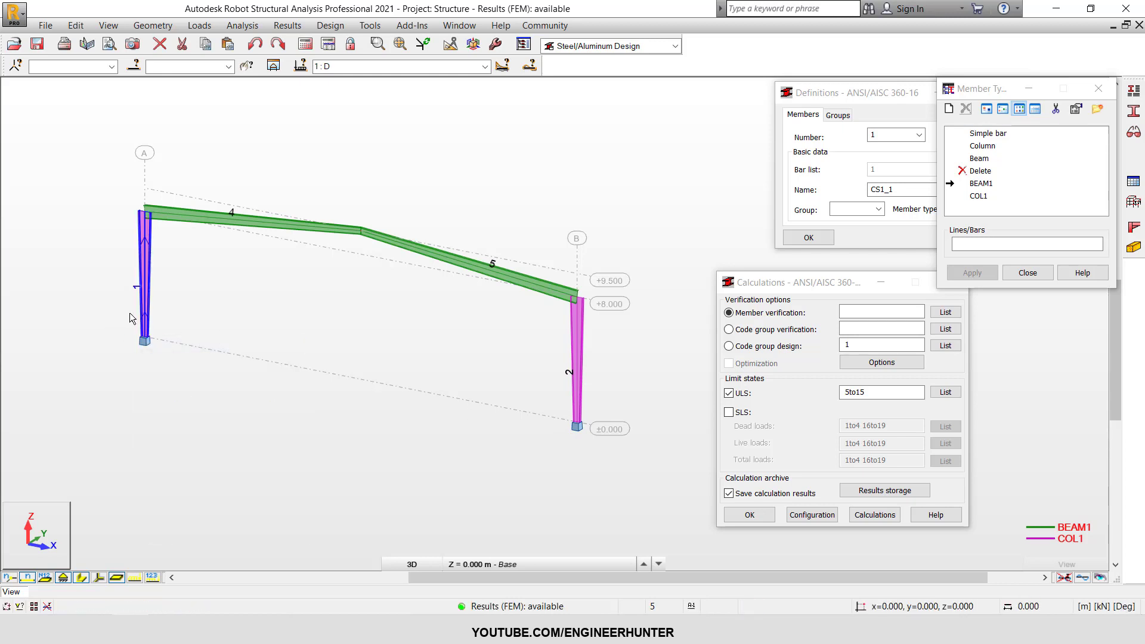
left_click_drag(553, 399, 618, 472, "ctrl")
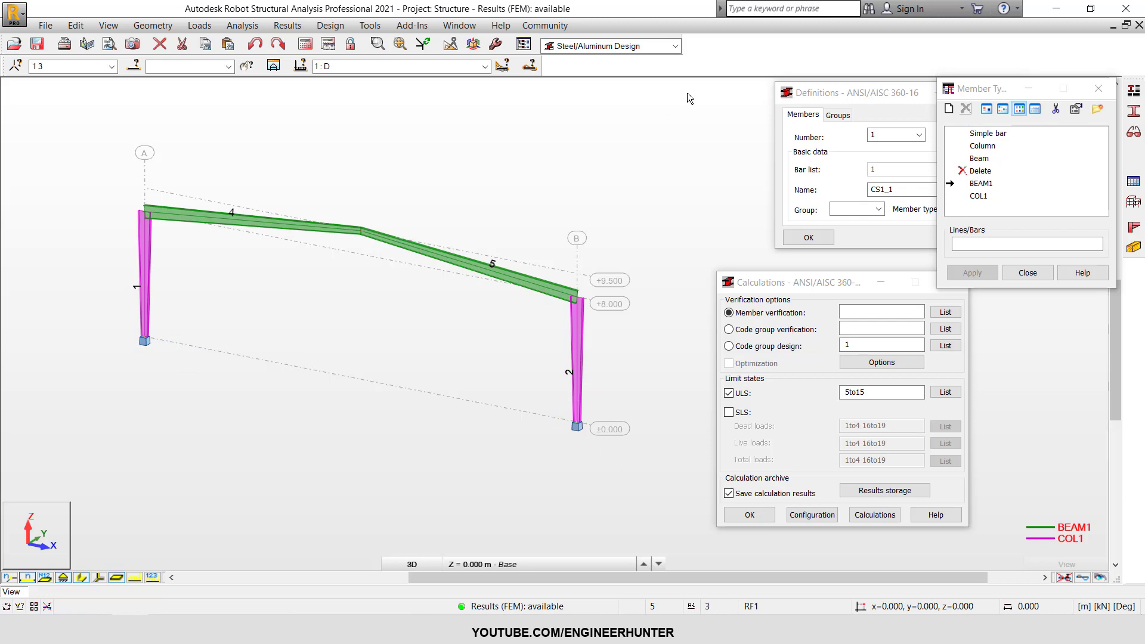
Step: Switch to the Start layout, select column base nodes 1 and 3, and open the support definitions
left_click(587, 44)
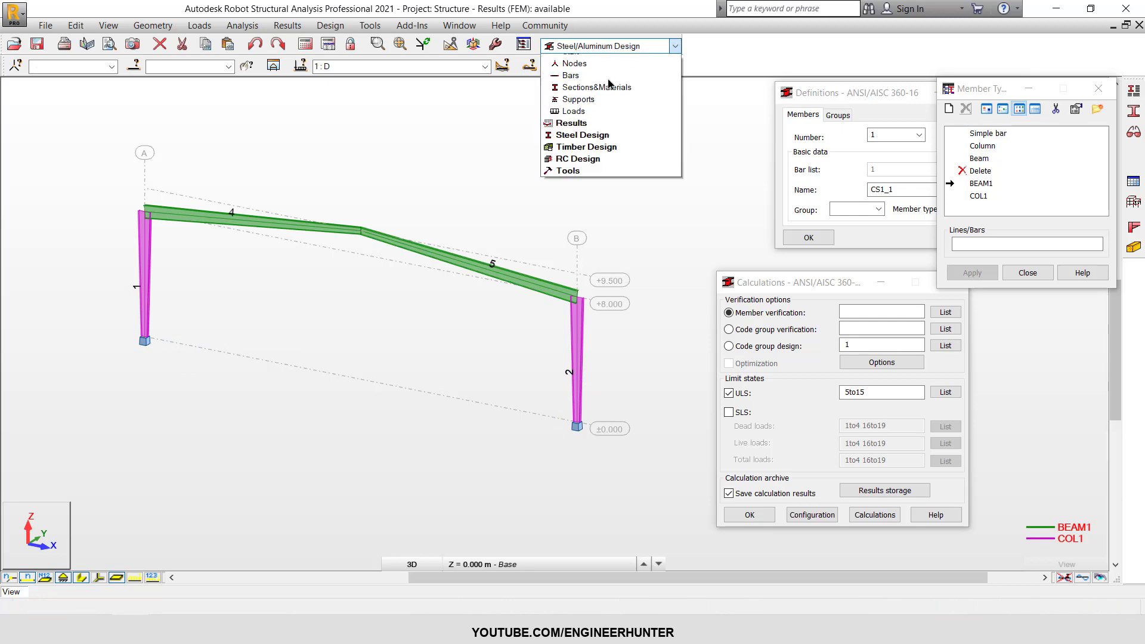
left_click(610, 72)
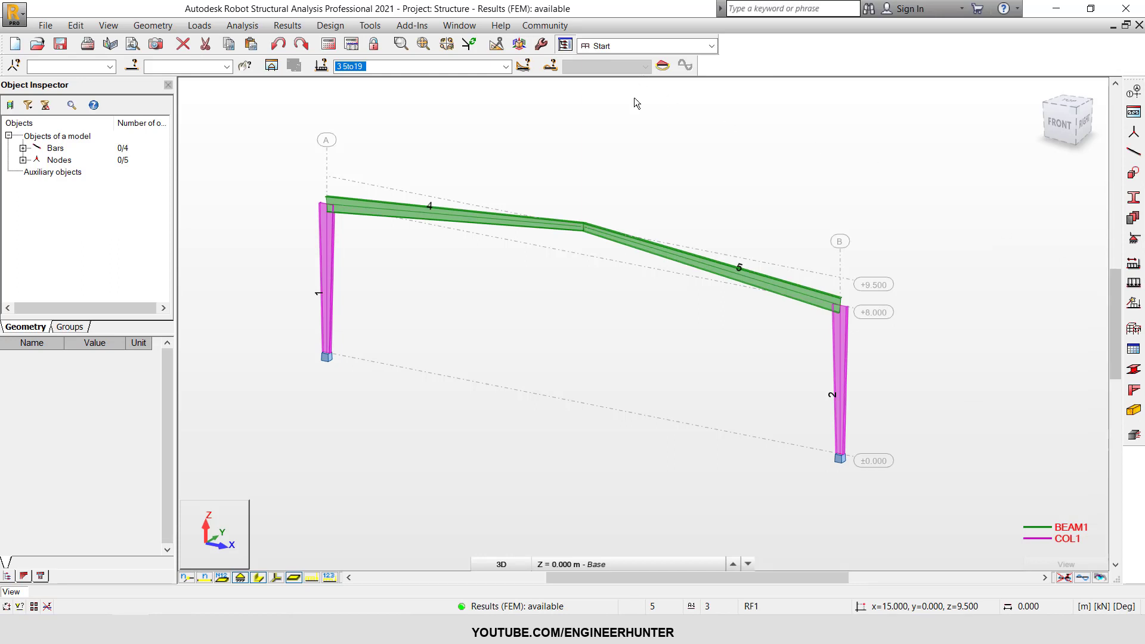
left_click_drag(292, 337, 376, 404)
left_click_drag(789, 416, 880, 487, "ctrl")
left_click(1133, 259)
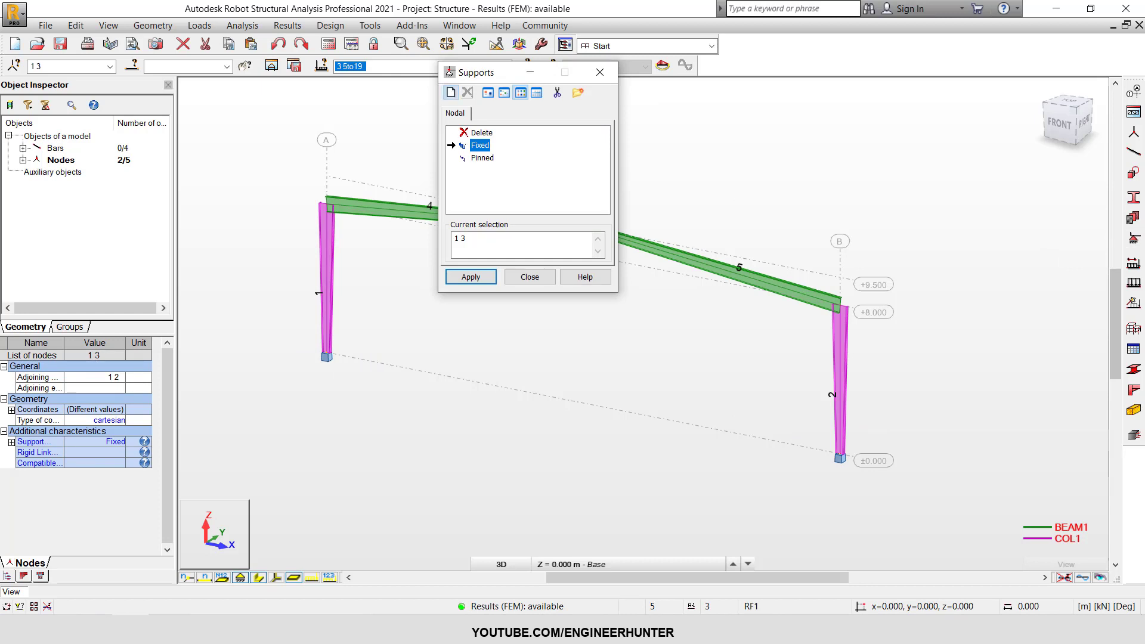
Step: Create a rigid support with RY released and all other directions fixed, and apply it to nodes 1 and 3
left_click(450, 93)
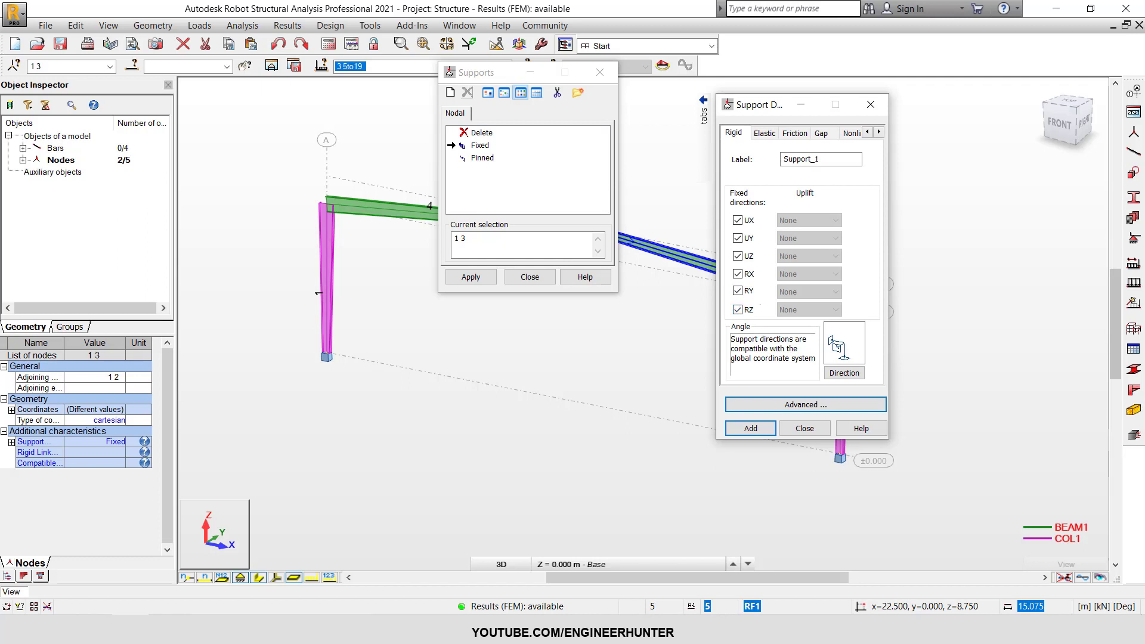
left_click(738, 291)
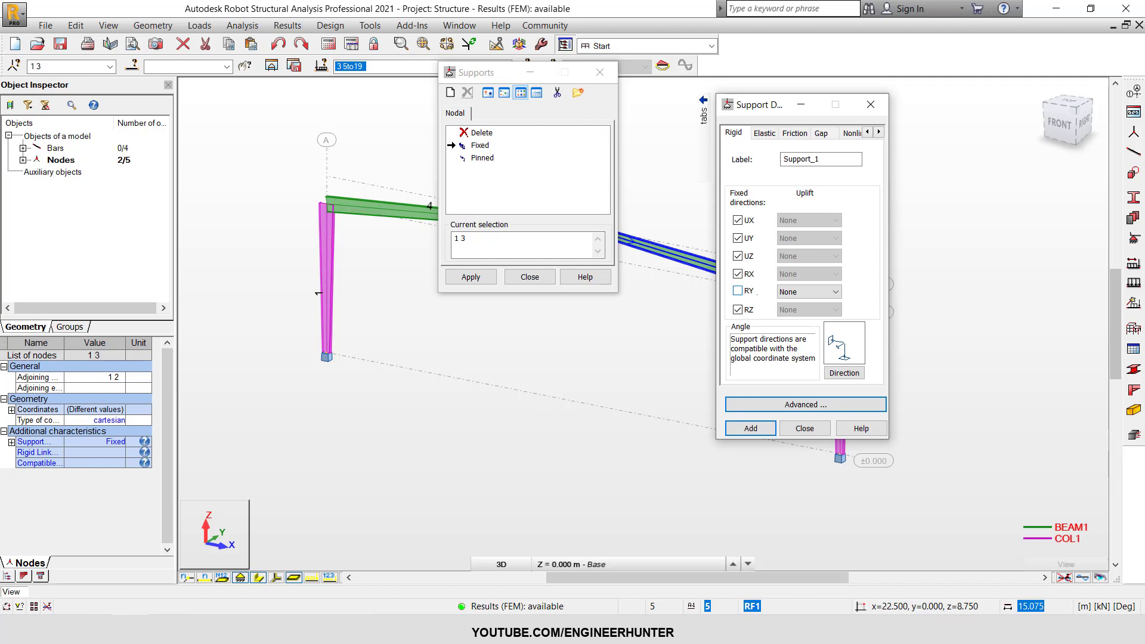
left_click(751, 428)
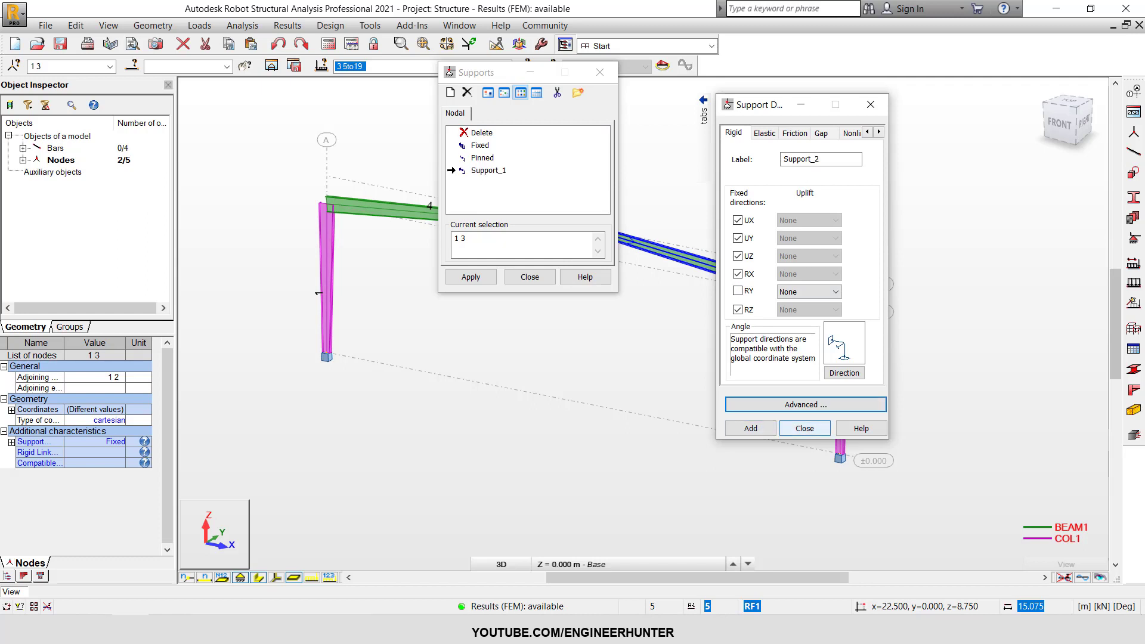
left_click(805, 428)
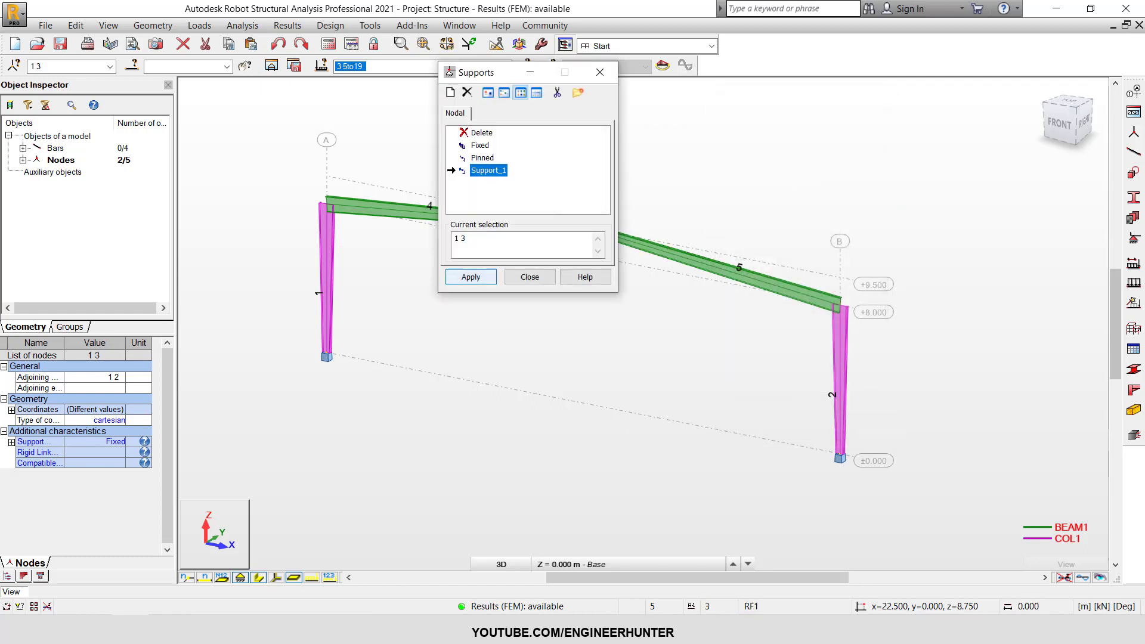
left_click(471, 277)
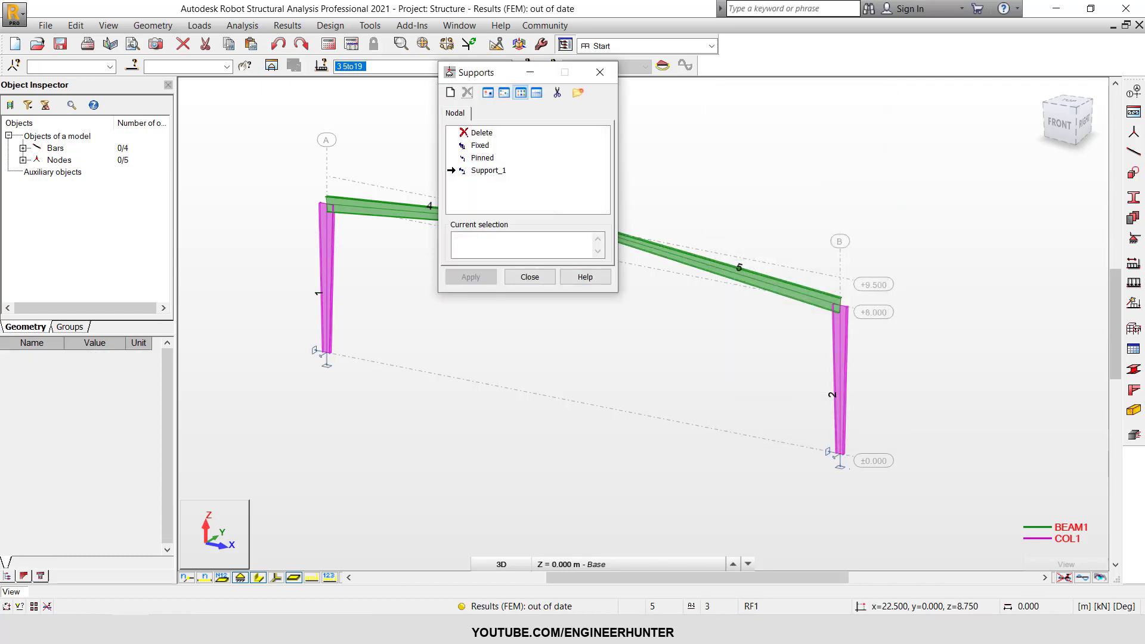
Step: Examine the support symbols at both column bases and close the support definitions
scroll(841, 469, "up", 4)
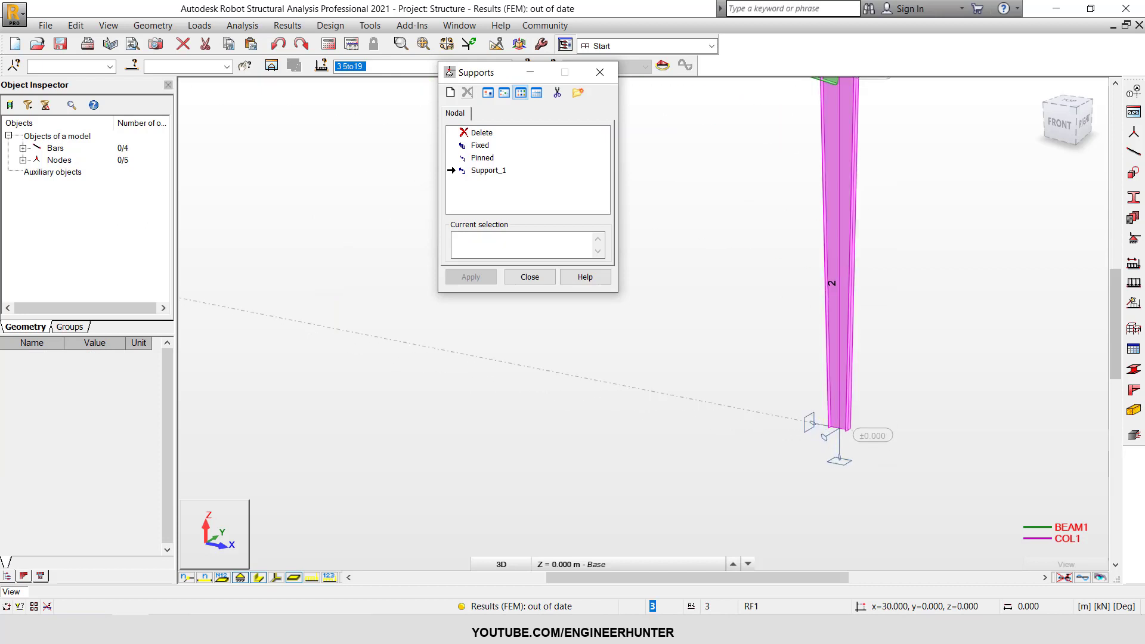
scroll(842, 430, "down", 4)
scroll(275, 317, "up", 4)
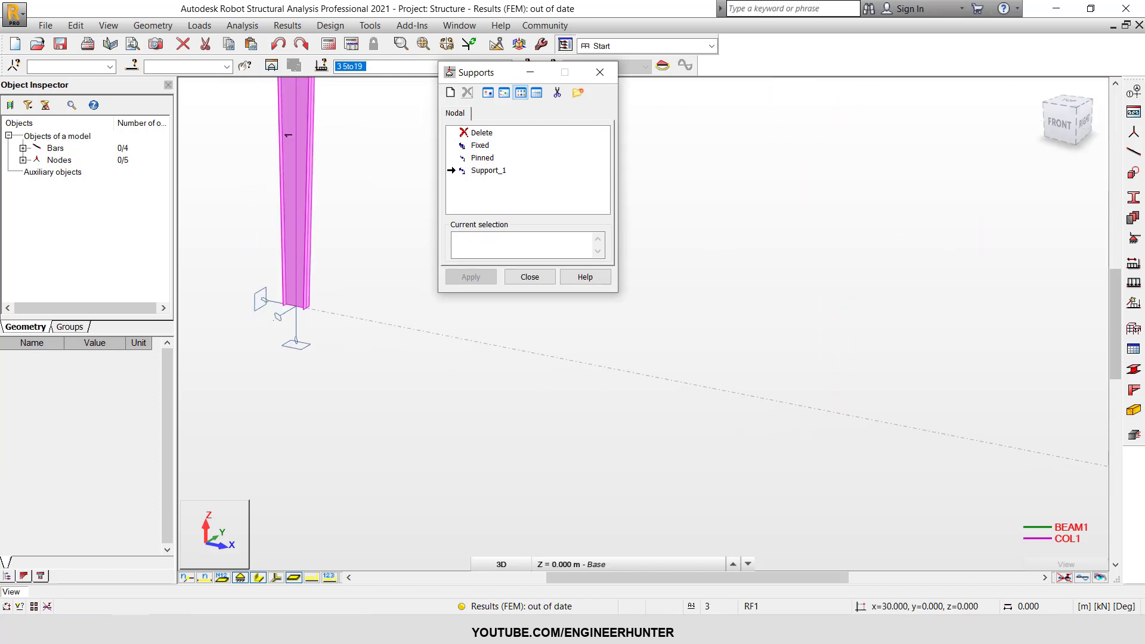
scroll(273, 345, "down", 3)
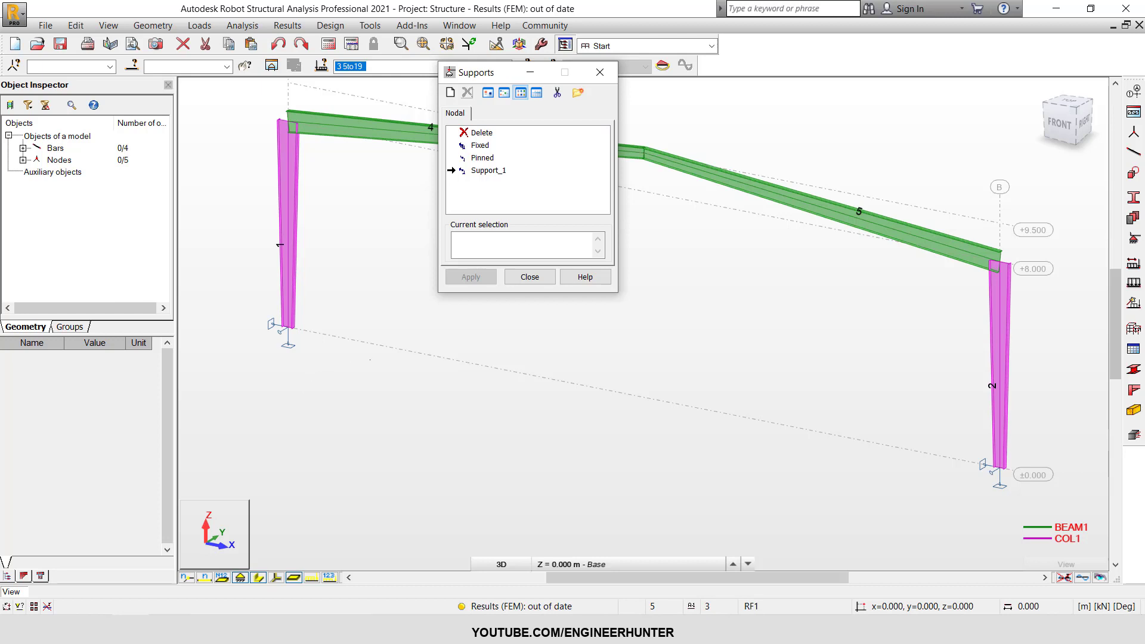
scroll(394, 298, "down", 2)
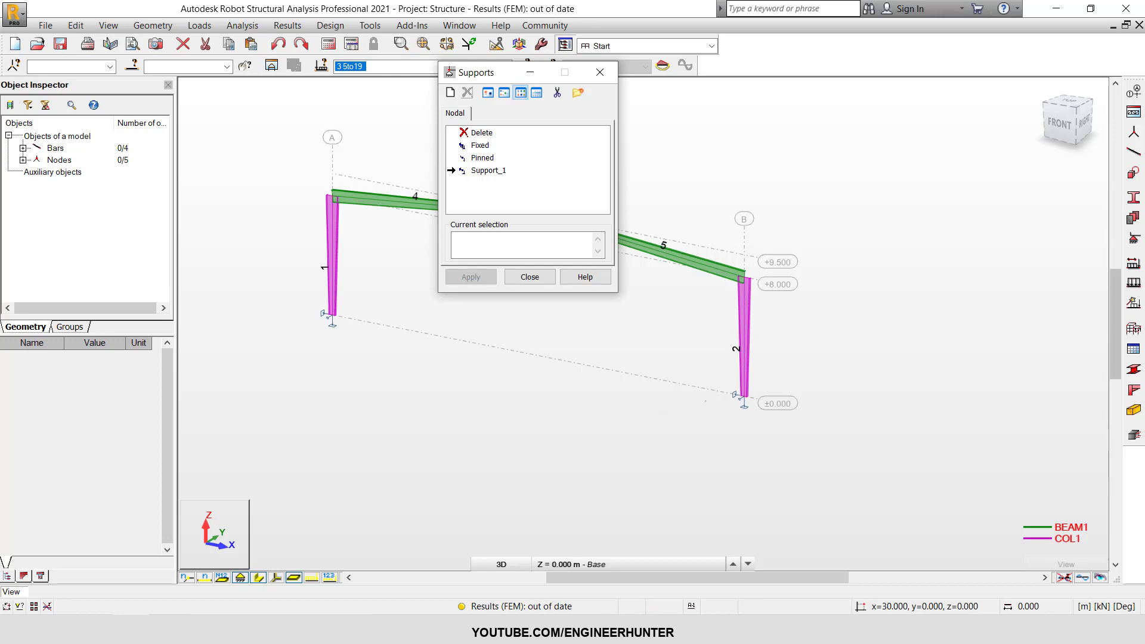
scroll(668, 347, "up", 1)
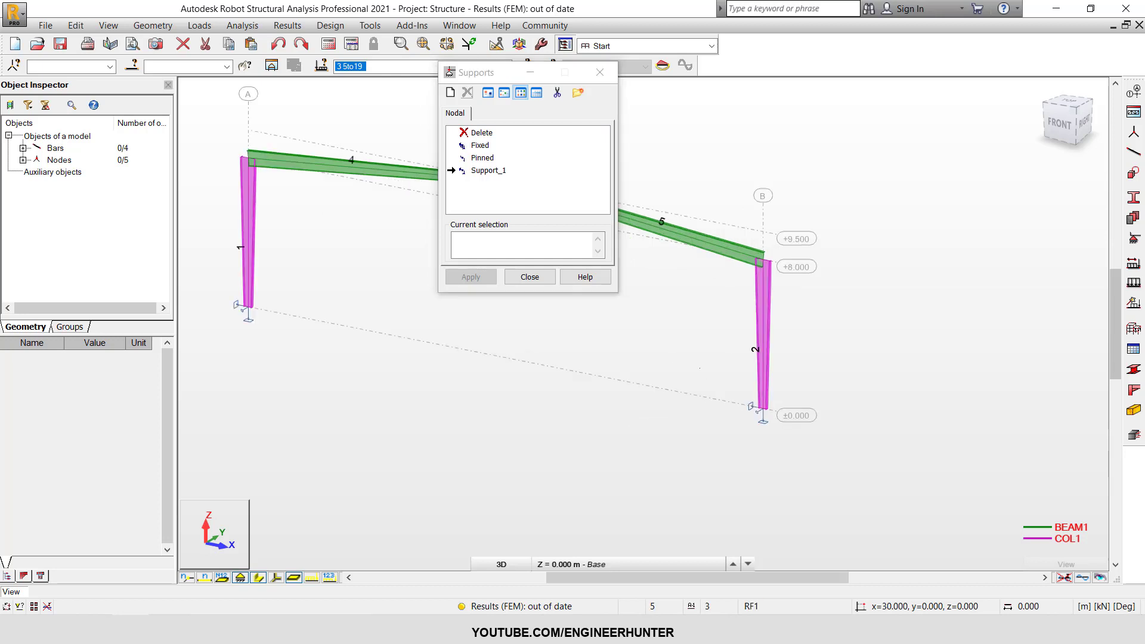
middle_click_drag(668, 348, 774, 410)
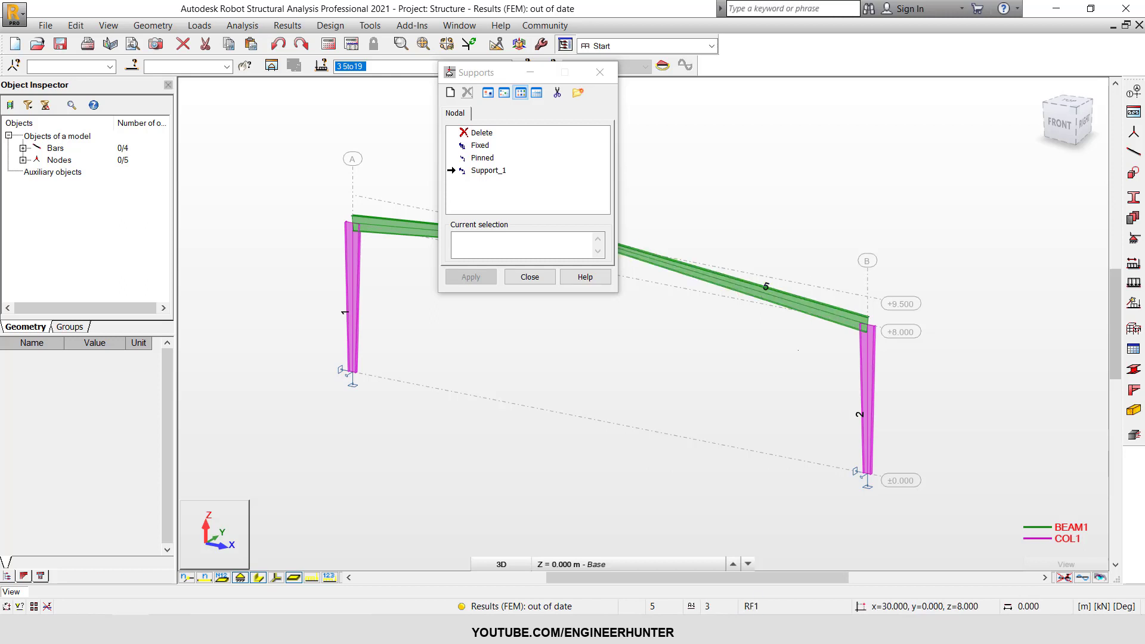
scroll(617, 416, "down", 1)
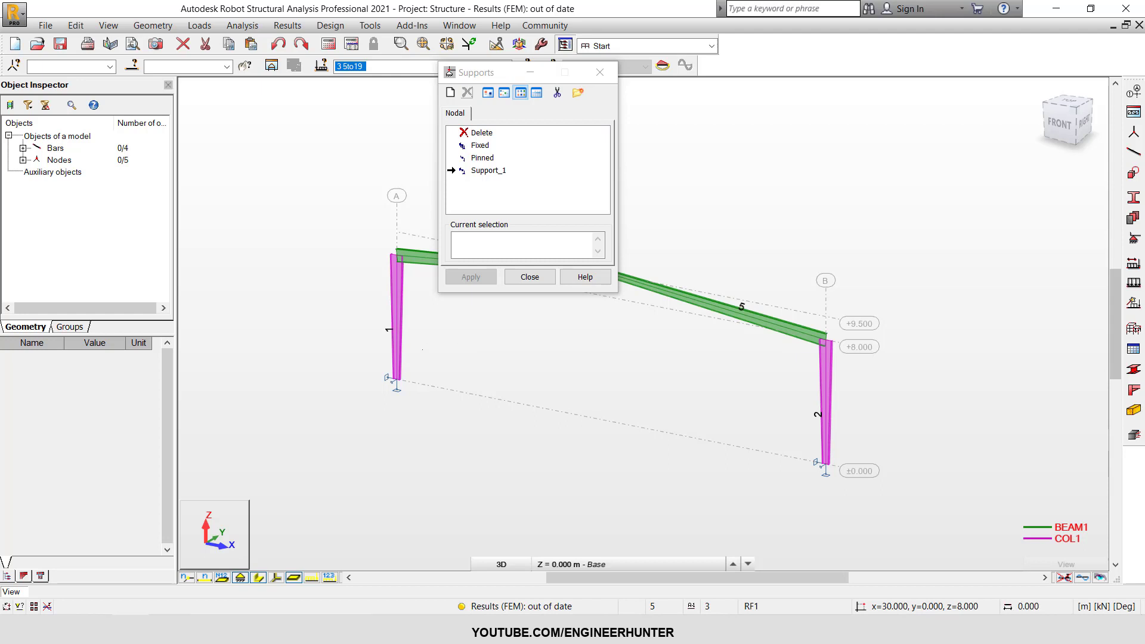
left_click(529, 276)
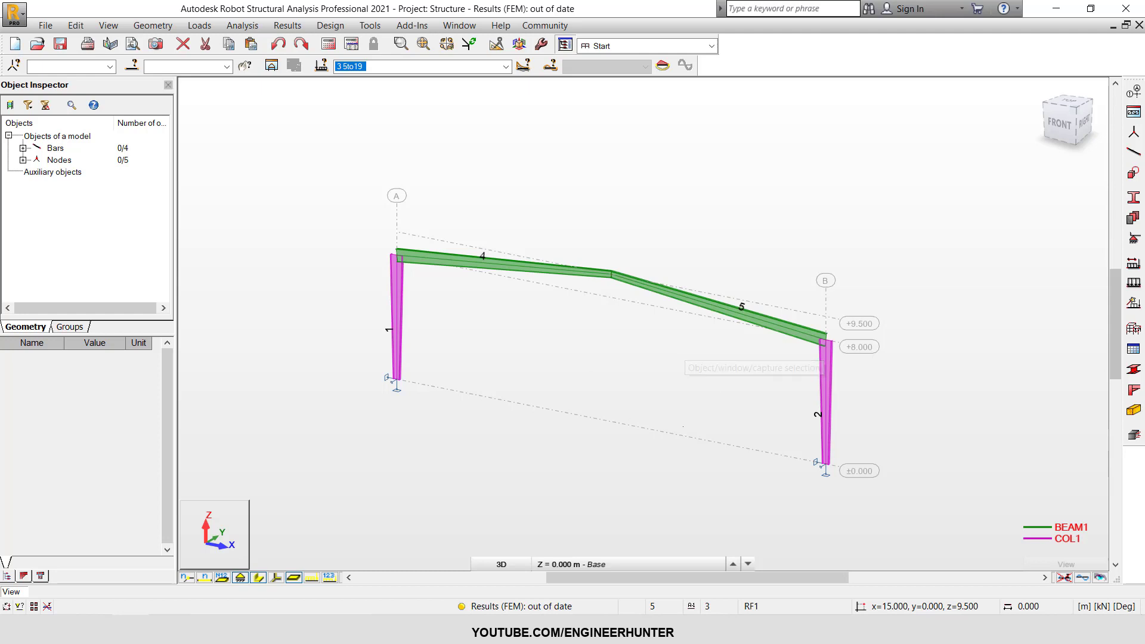
left_click_drag(337, 193, 871, 503)
left_click(563, 328)
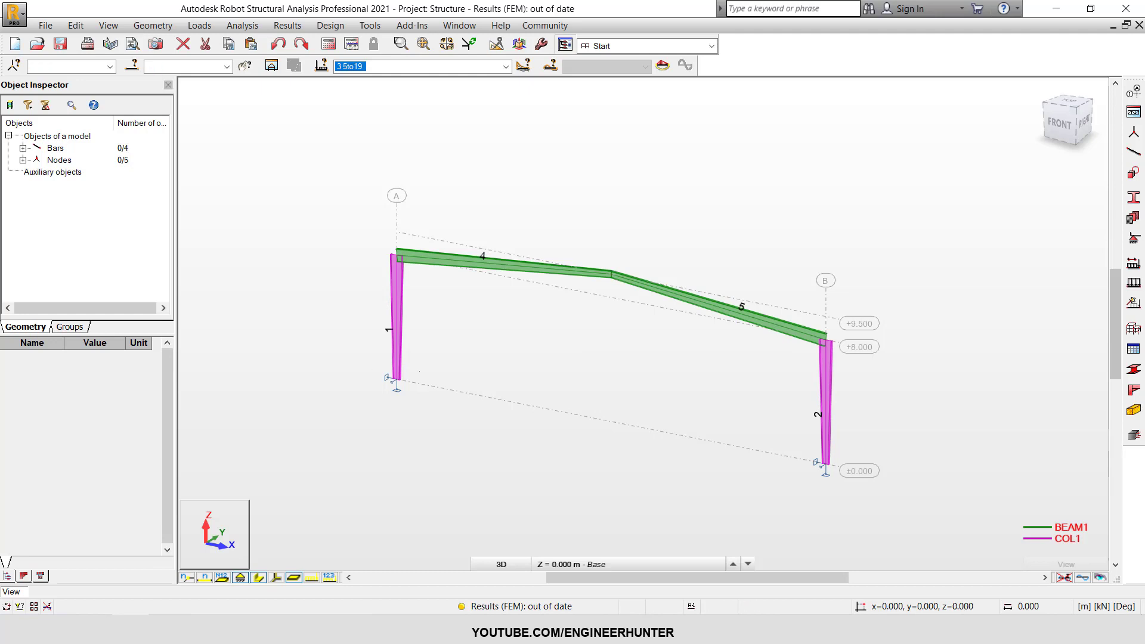
Step: Switch to the Steel Design layout and discard the changes to the definition of member 1
scroll(395, 380, "up", 3)
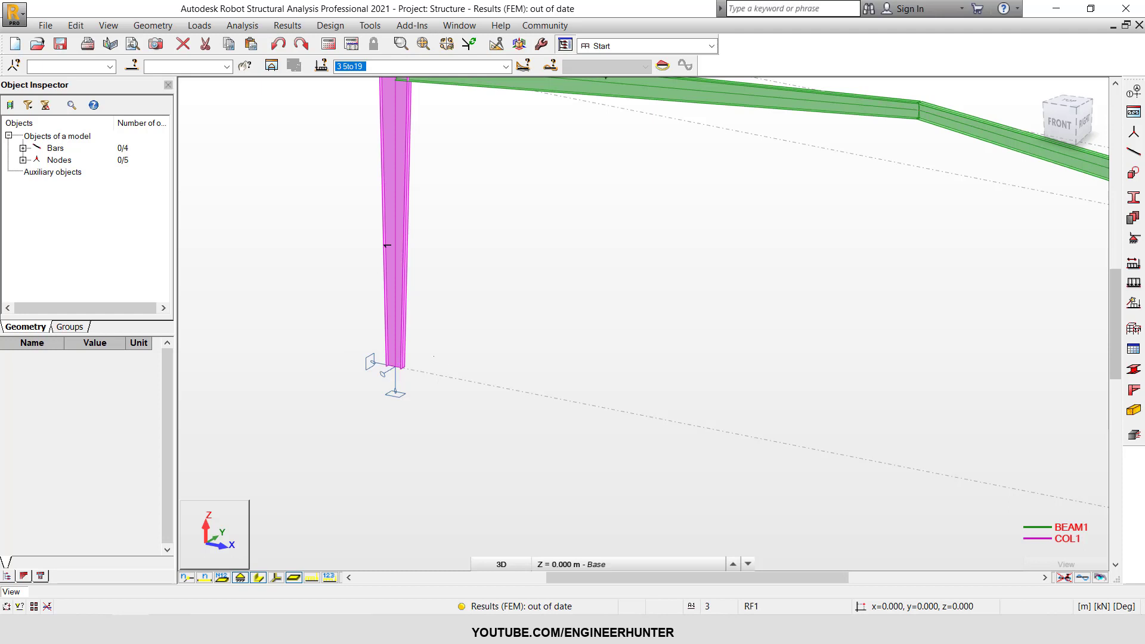
scroll(410, 371, "down", 4)
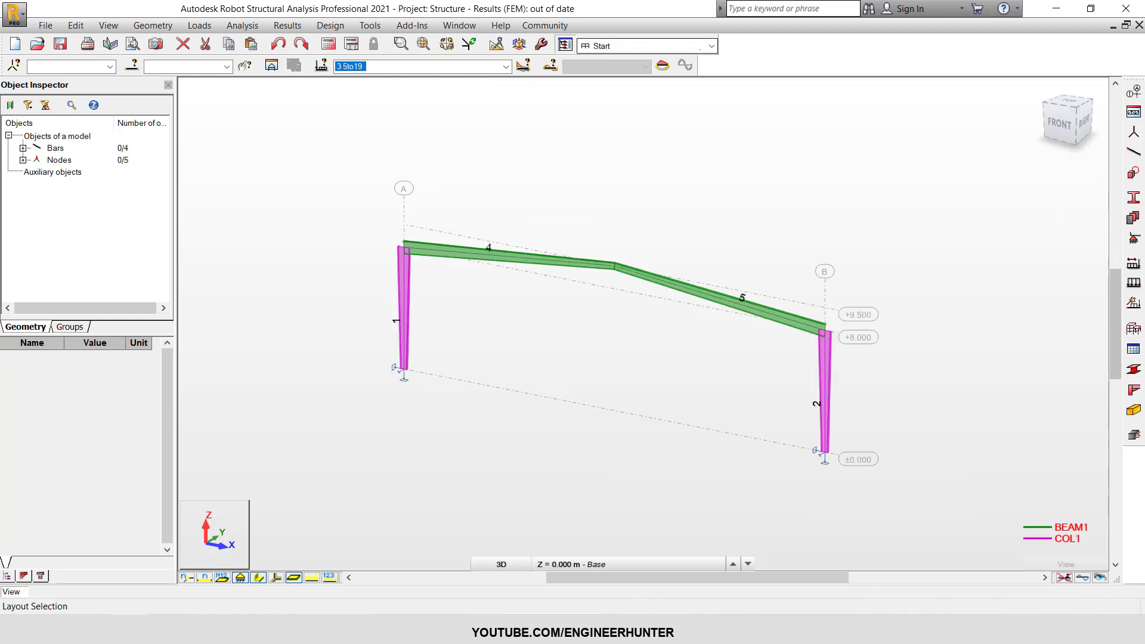
left_click(701, 48)
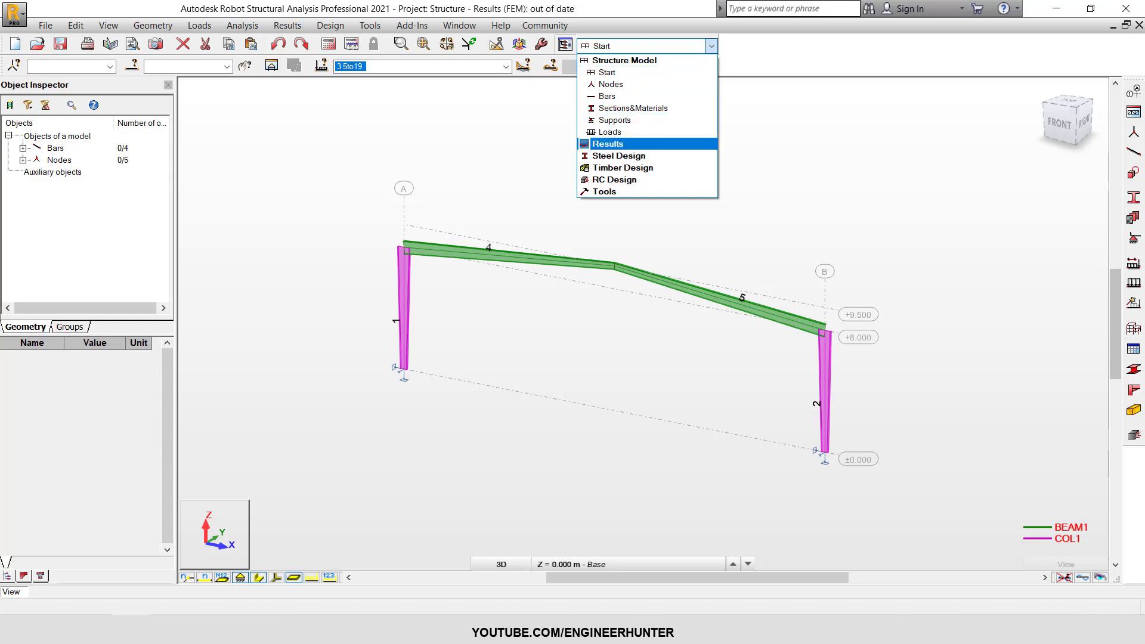
left_click(631, 156)
key("Return")
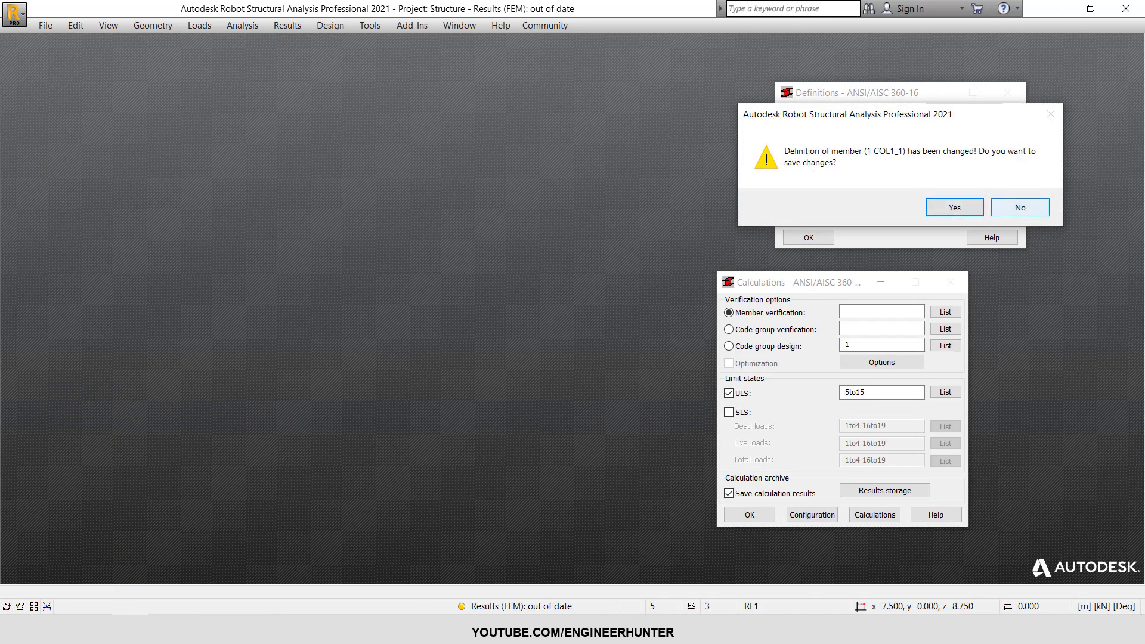
left_click(1020, 207)
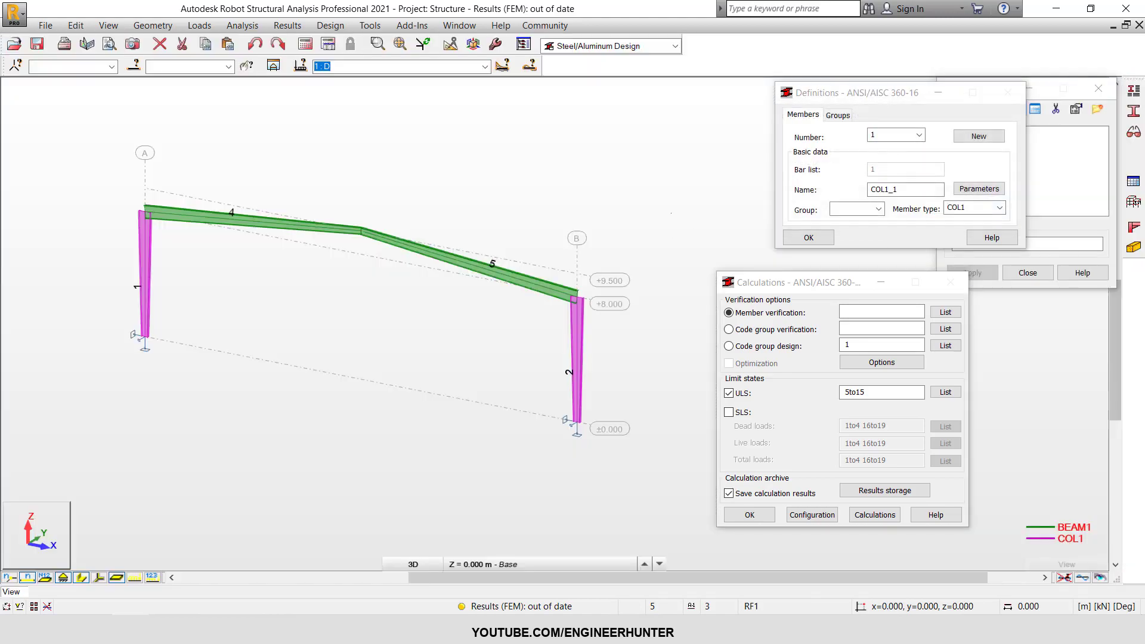
middle_click_drag(671, 213, 676, 253)
left_click(781, 282)
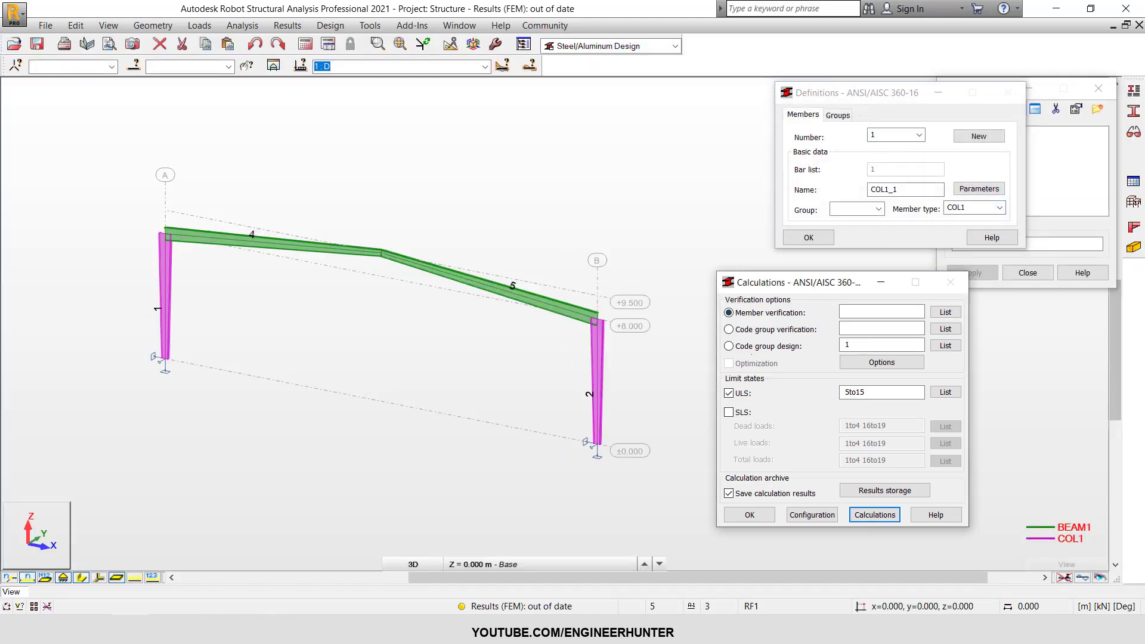
Step: Clear the code group design list, choose member verification as the calculation type, and close the member type window
double_click(919, 345)
key("BackSpace")
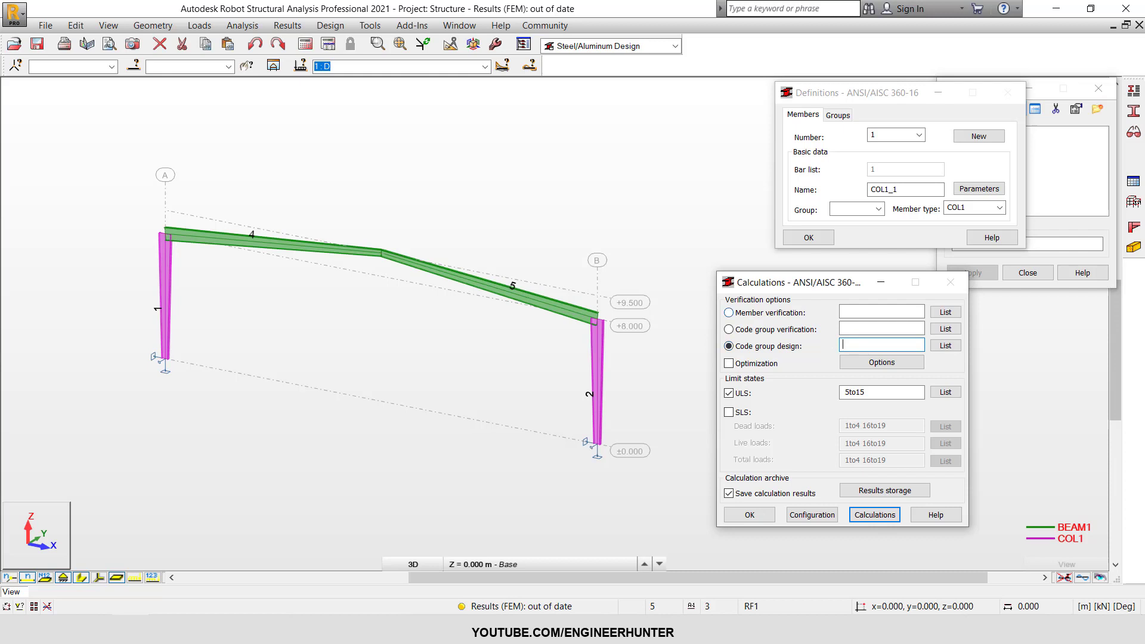
left_click(729, 313)
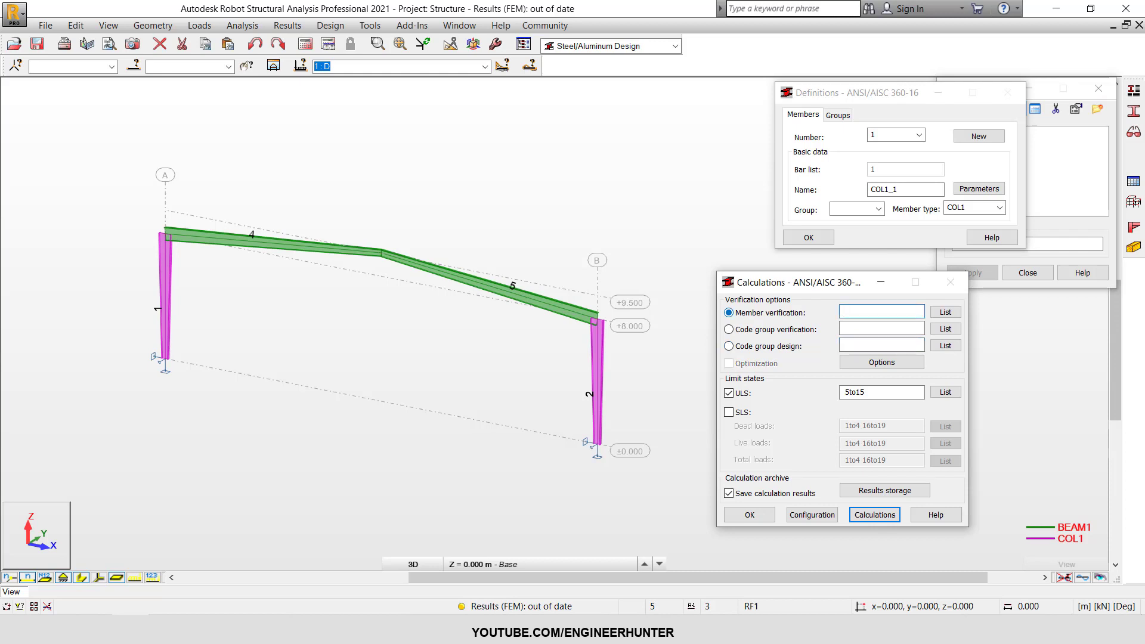
mouse_move(854, 95)
left_mouse_down()
mouse_move(753, 95)
mouse_move(849, 97)
left_mouse_up()
left_click(1099, 89)
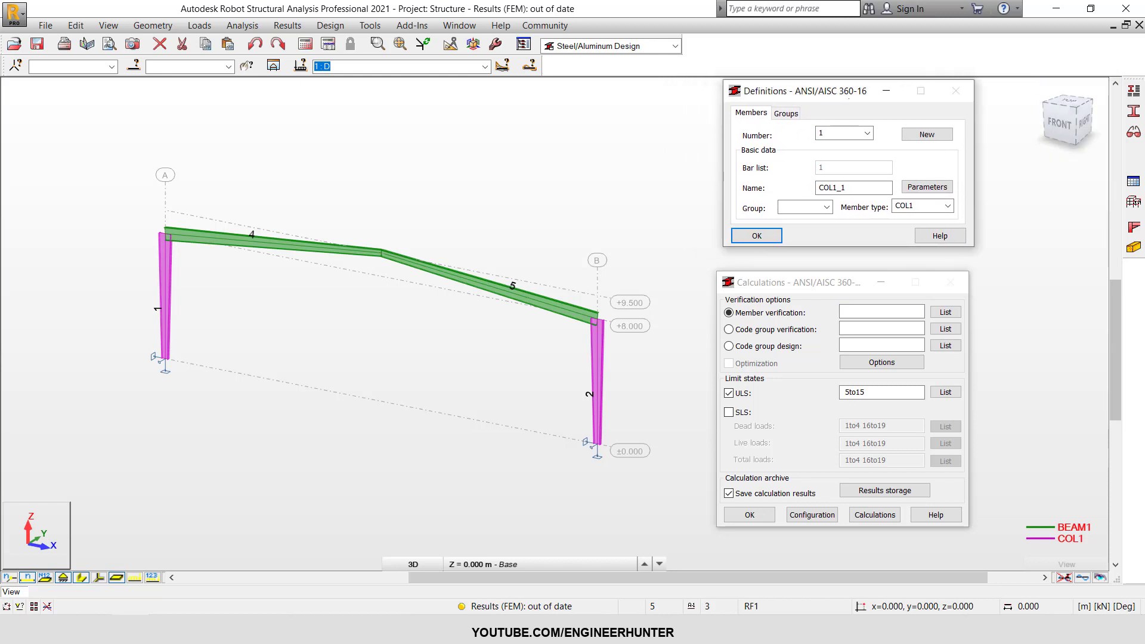
Step: Select both columns, bars 1 and 2, and enter them in the member verification list
right_click(346, 165)
left_click(377, 189)
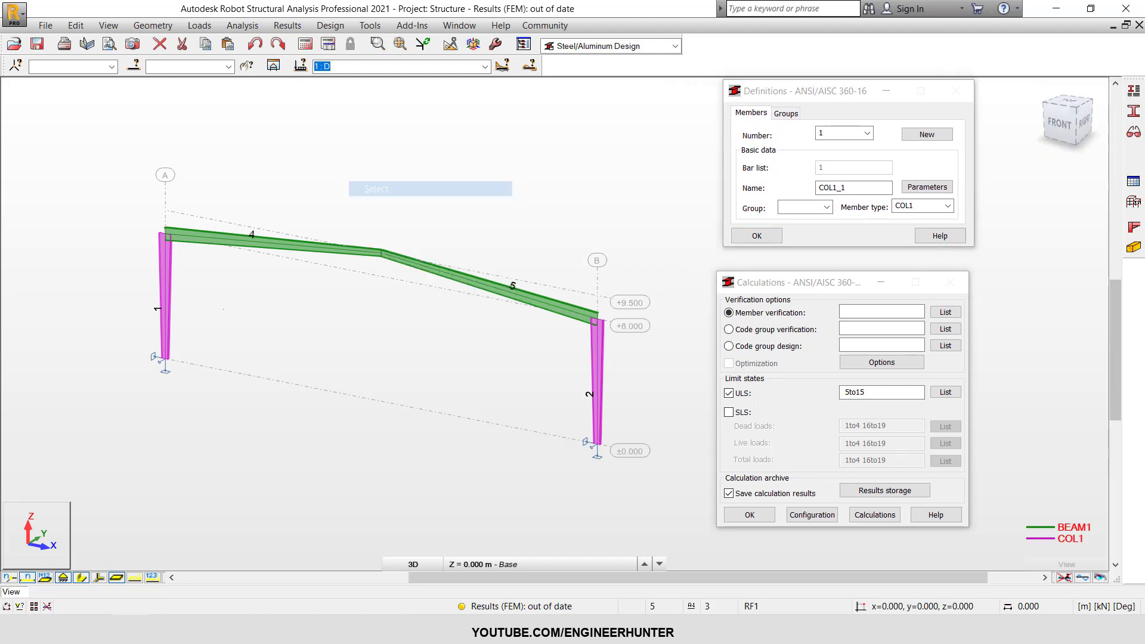
left_click(166, 296)
left_click(596, 382, "ctrl")
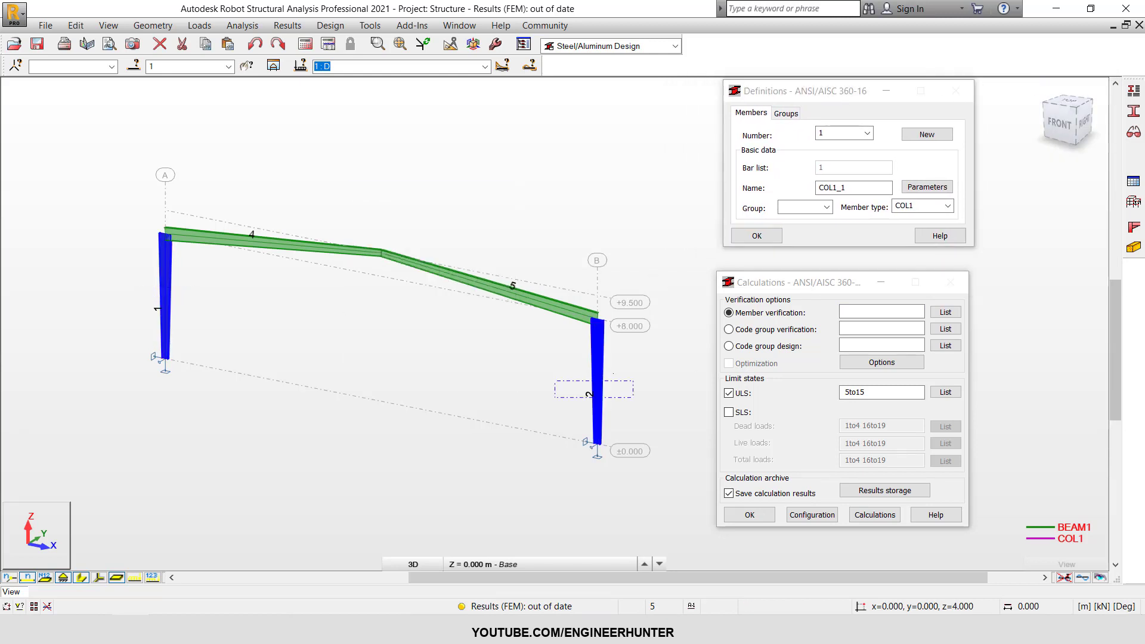
left_click(185, 66)
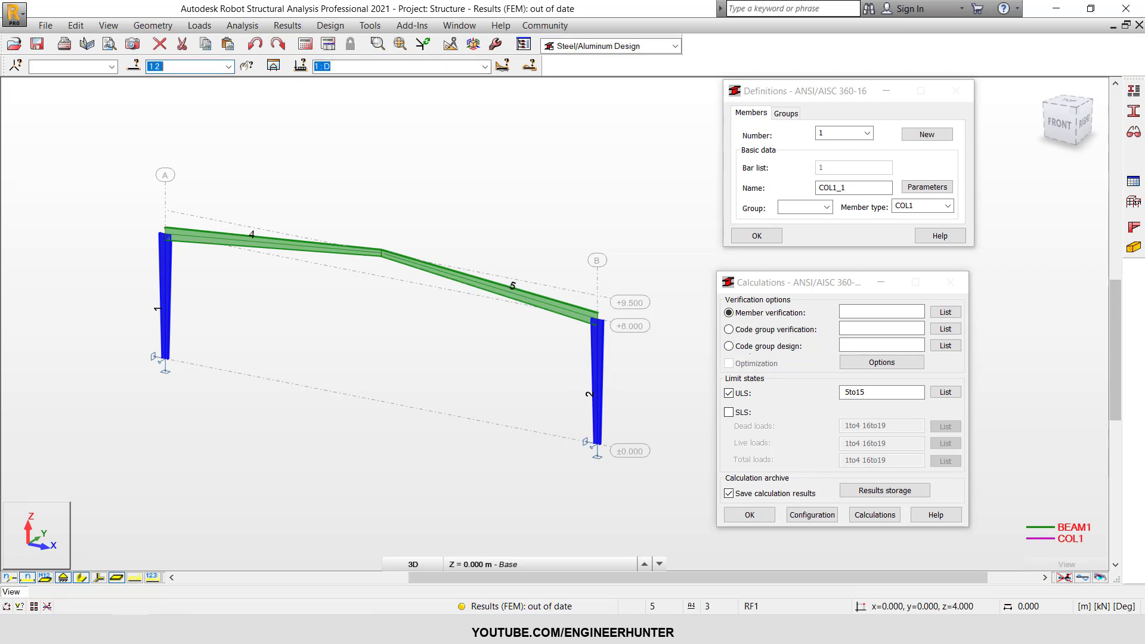
left_click(872, 311)
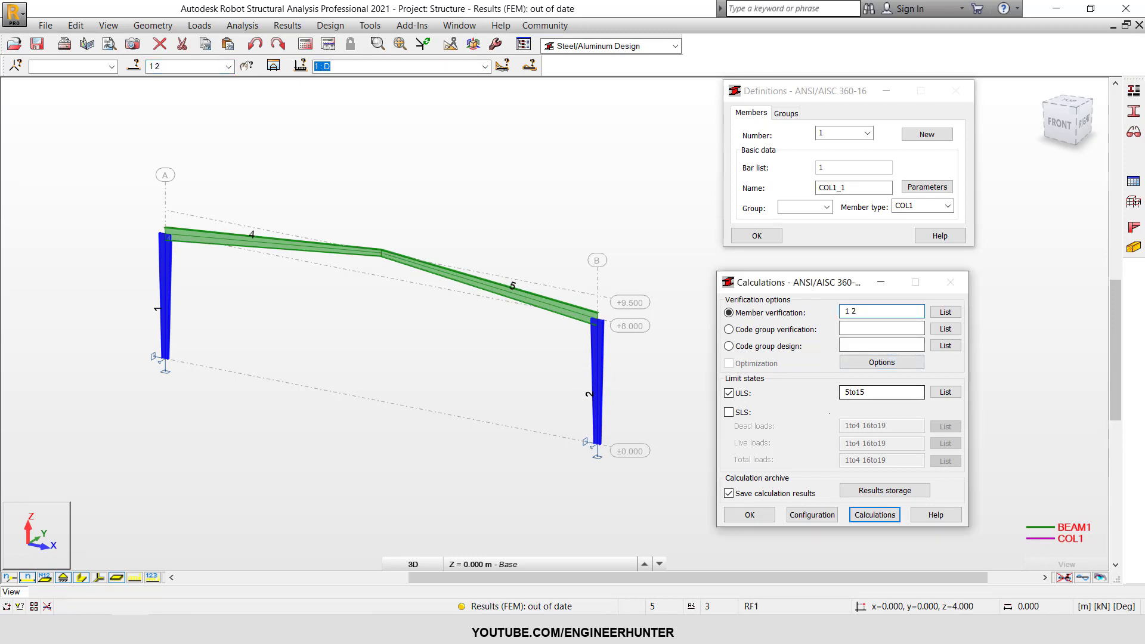
Step: Try to set the ULS load case list to all combinations, 5to19
left_click(946, 392)
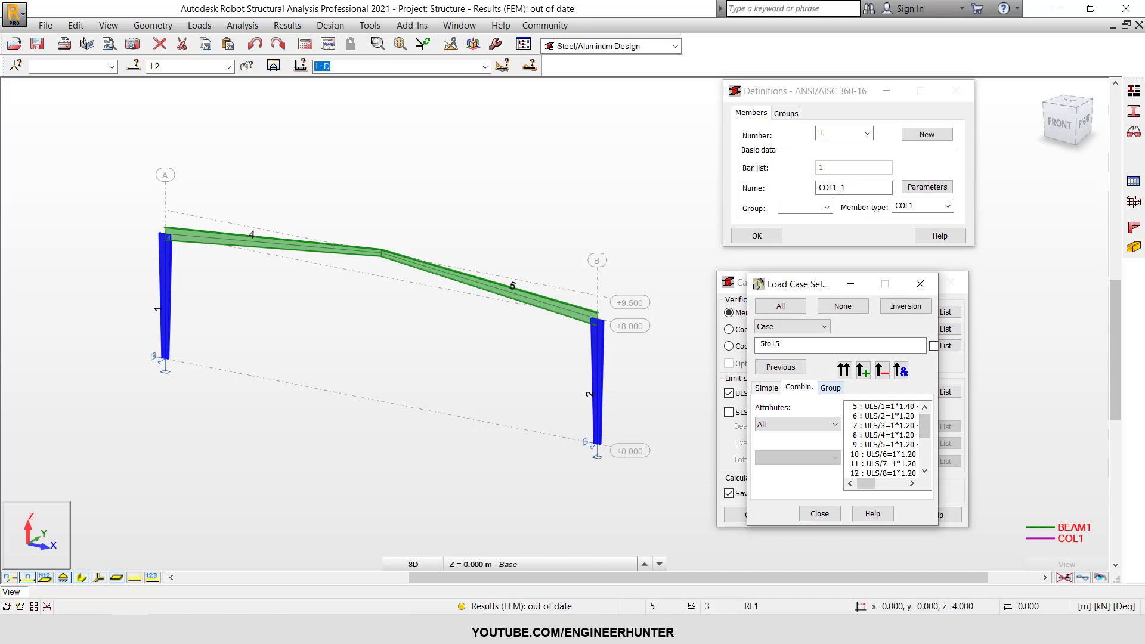
left_click(874, 407)
left_click_drag(873, 407, 875, 484)
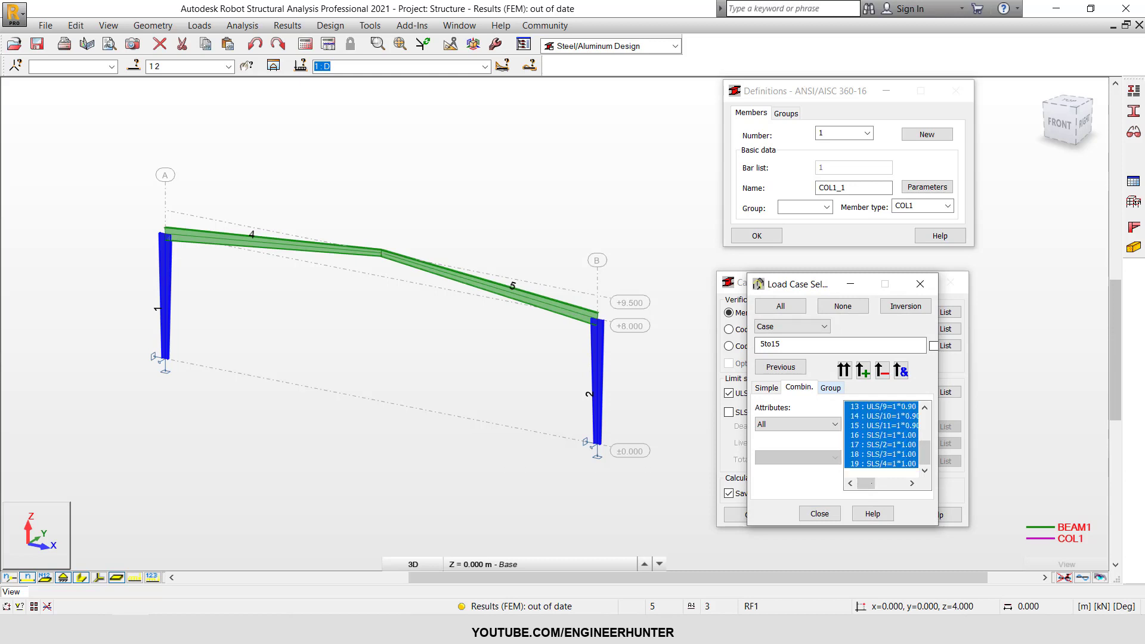
left_click(844, 371)
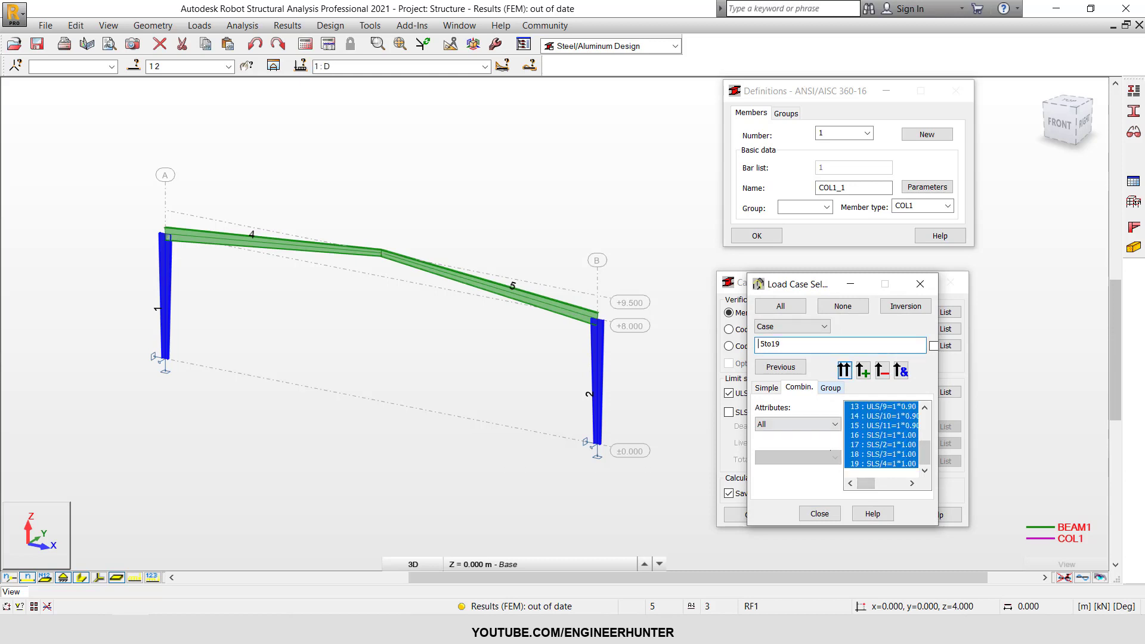
left_click(819, 513)
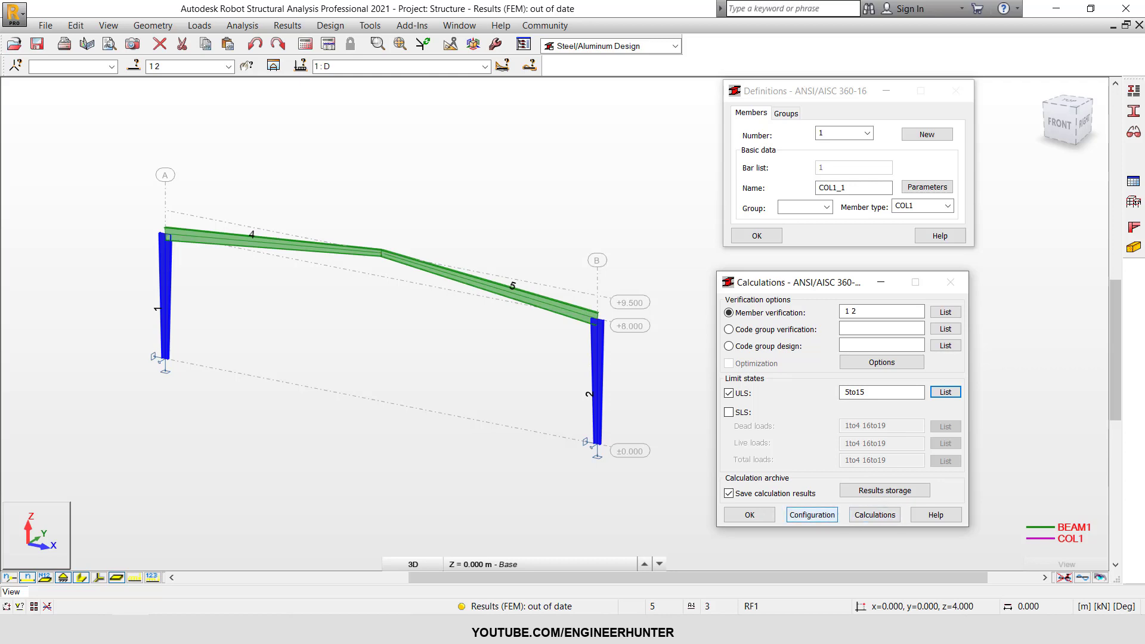
Step: Review the calculation configuration, including calculation points, slenderness limits and calculation method, and accept it
left_click(812, 515)
left_click_drag(807, 189, 556, 96)
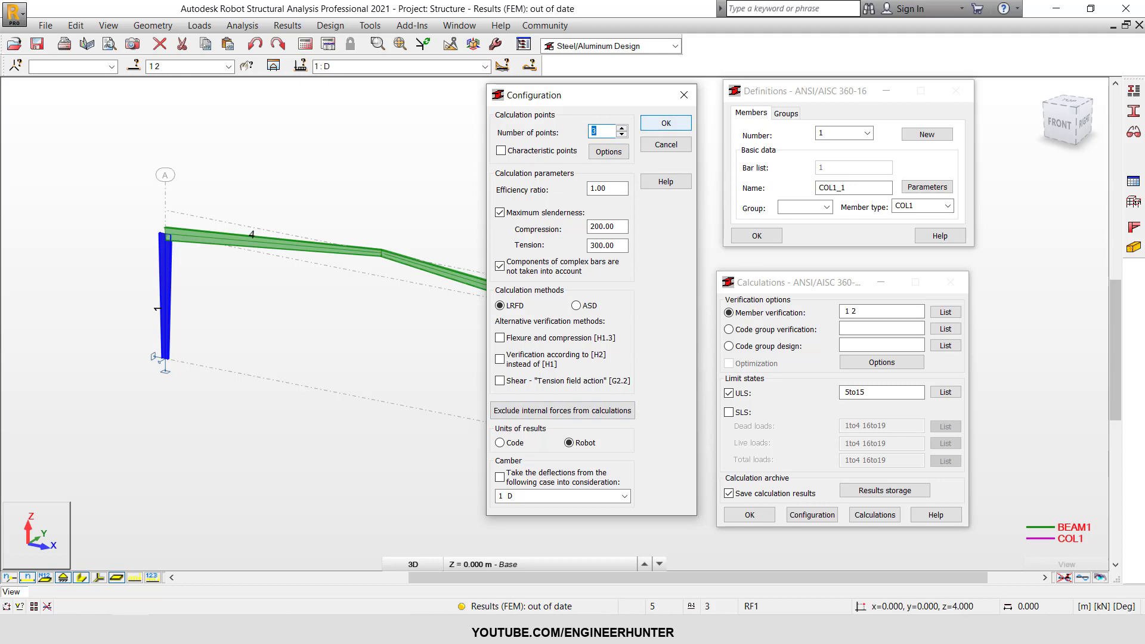
left_click(666, 123)
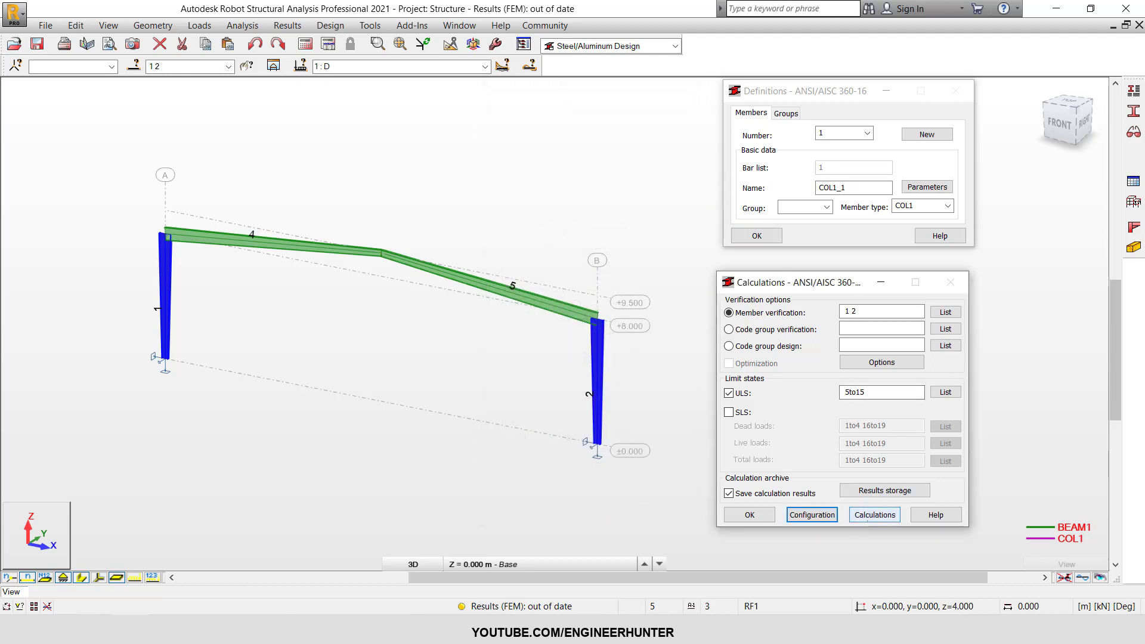
Step: Run the verification of members 1 and 2 without recalculating the structure, and close the results
left_click(875, 515)
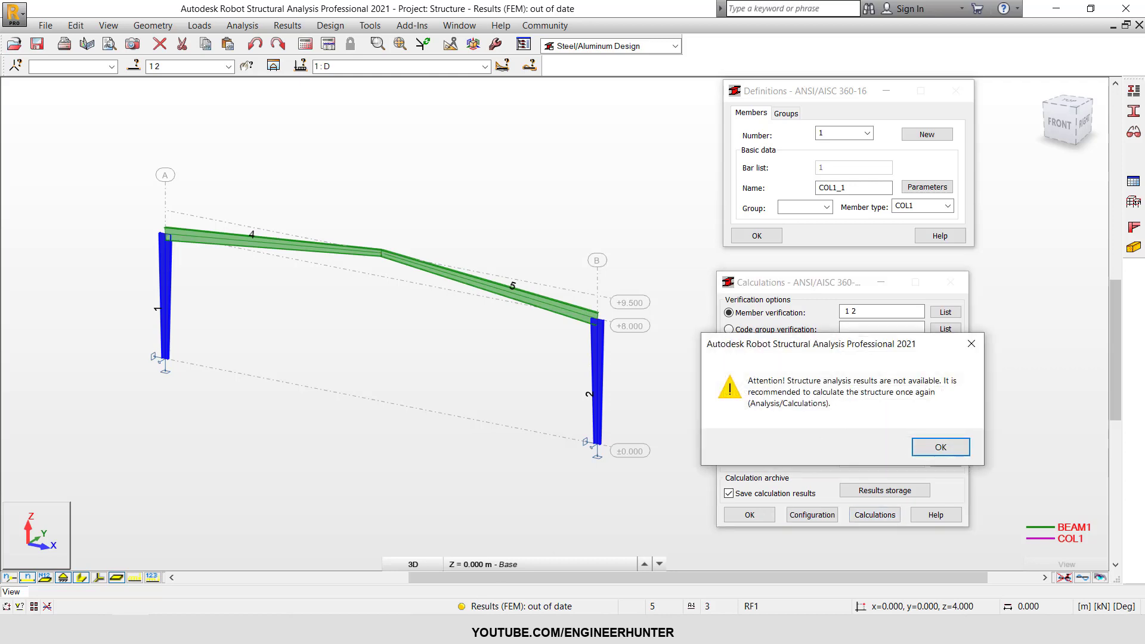
left_click(941, 447)
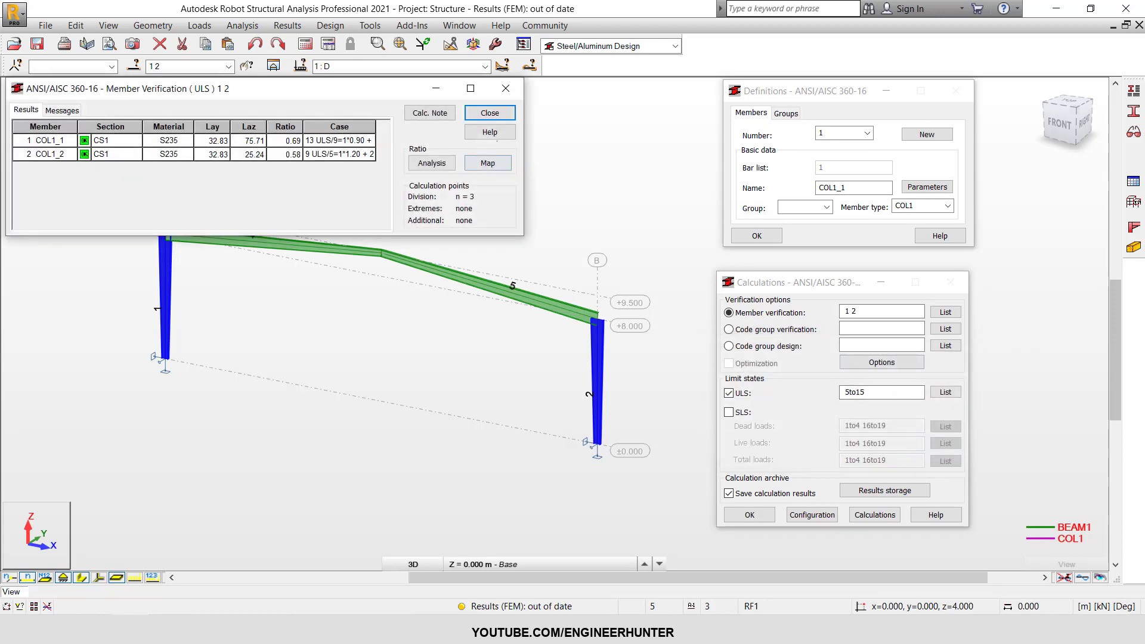
left_click(490, 113)
Step: Recalculate the structure analysis and run the ULS member verification for members 1 and 2
left_click(167, 210)
left_click(305, 44)
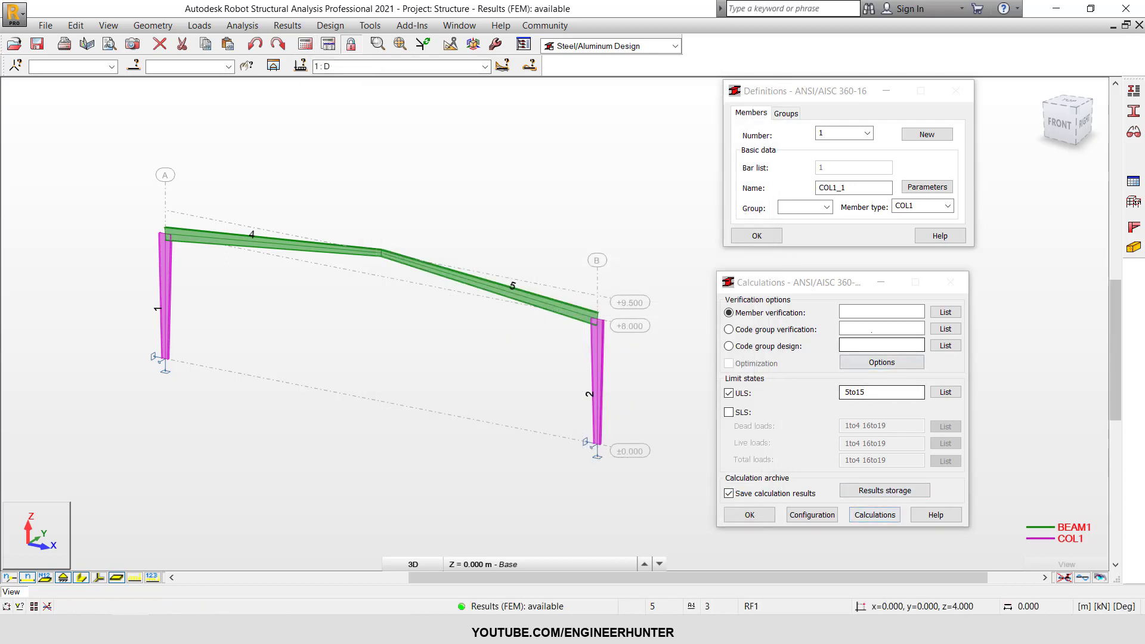
left_click(864, 311)
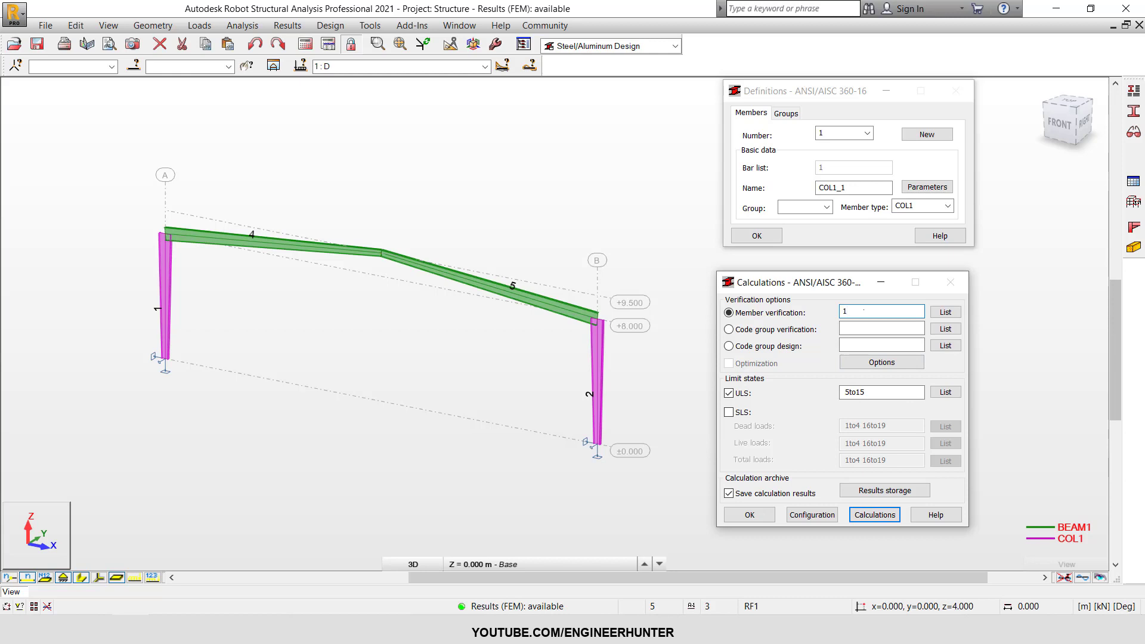
type("1 2")
key("Return")
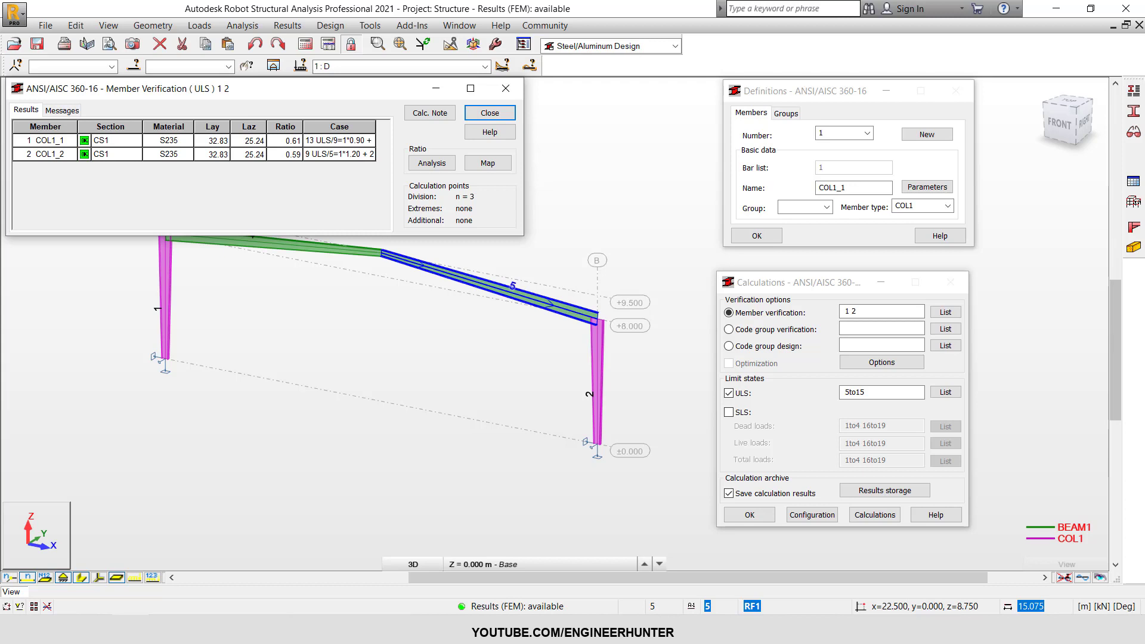
Step: Open the code check results for member COL1_2 and look at the member type list from the member definitions
left_click(283, 155)
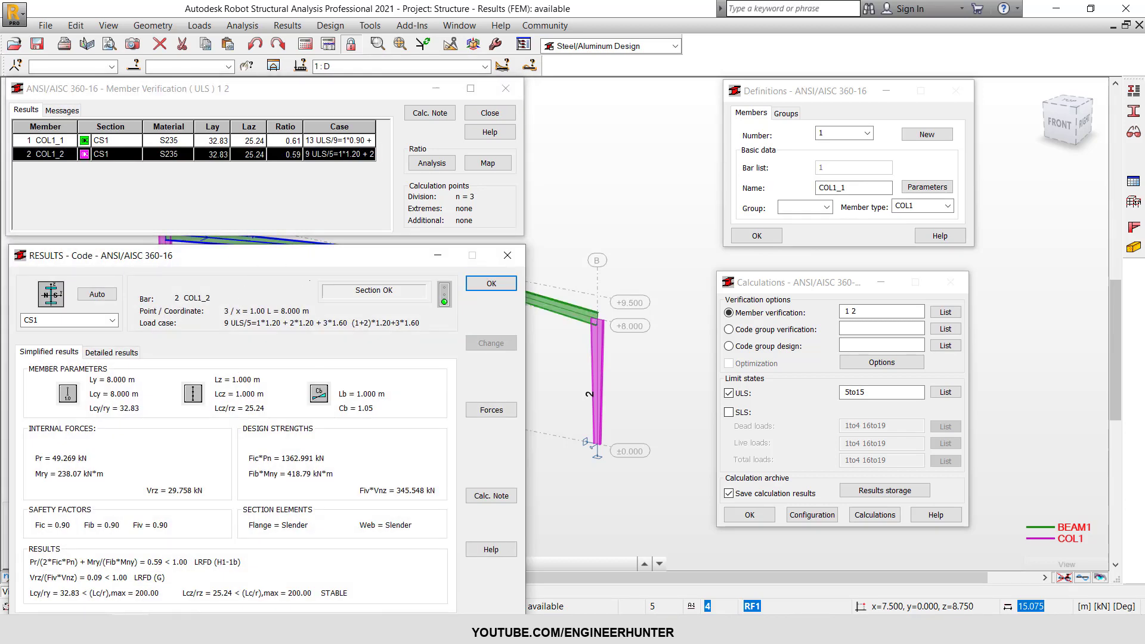
left_click_drag(311, 256, 358, 202)
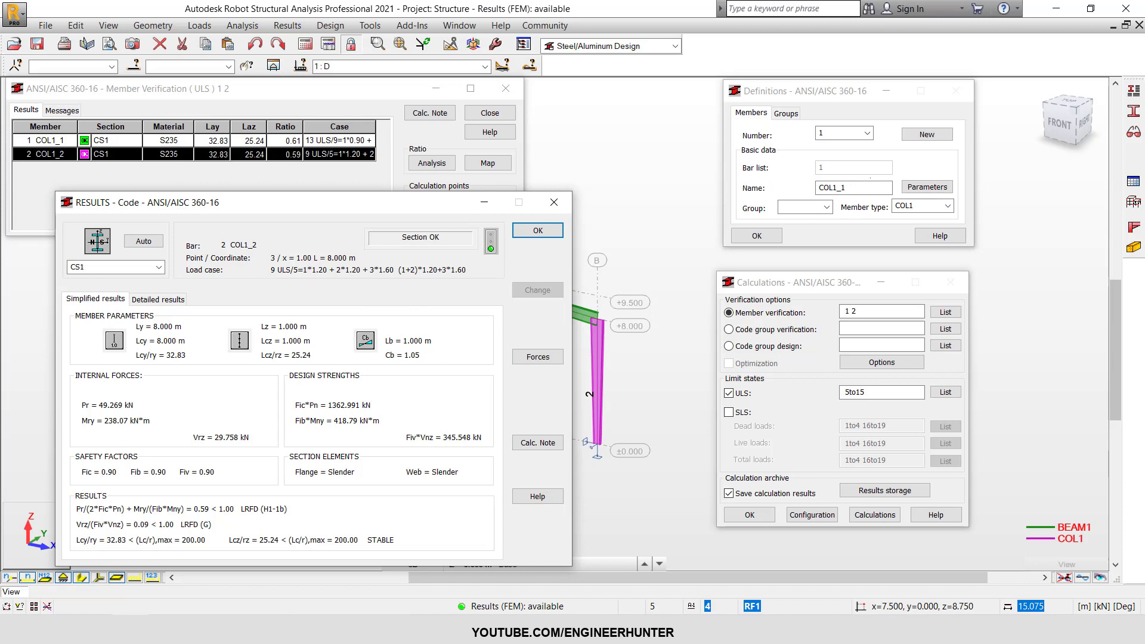
left_click(928, 187)
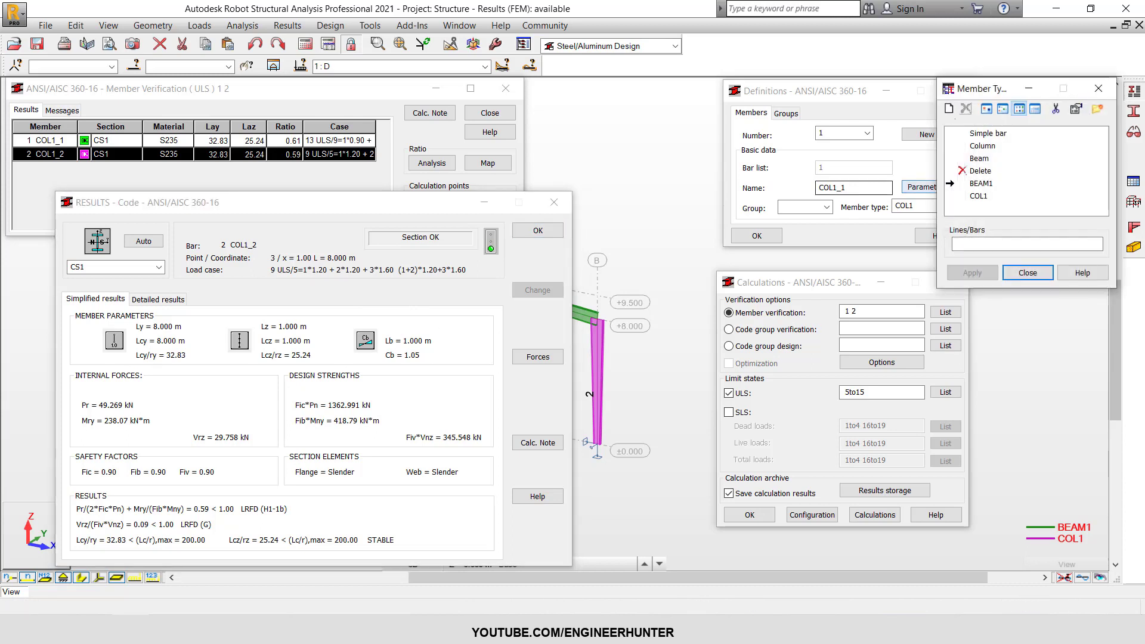
left_click_drag(990, 88, 656, 170)
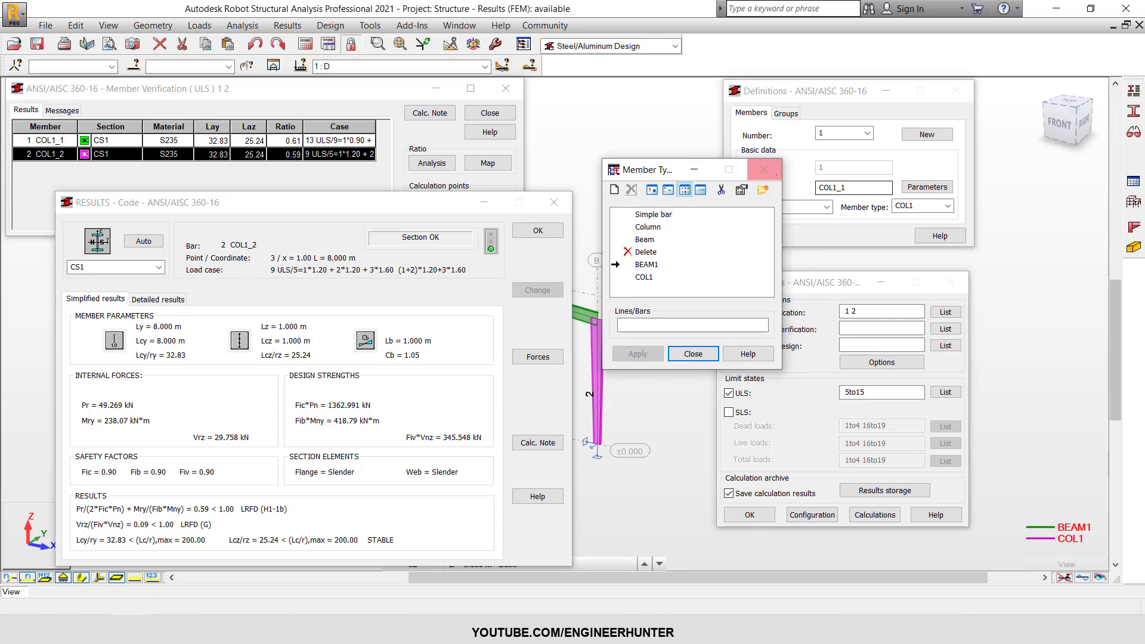
left_click(764, 170)
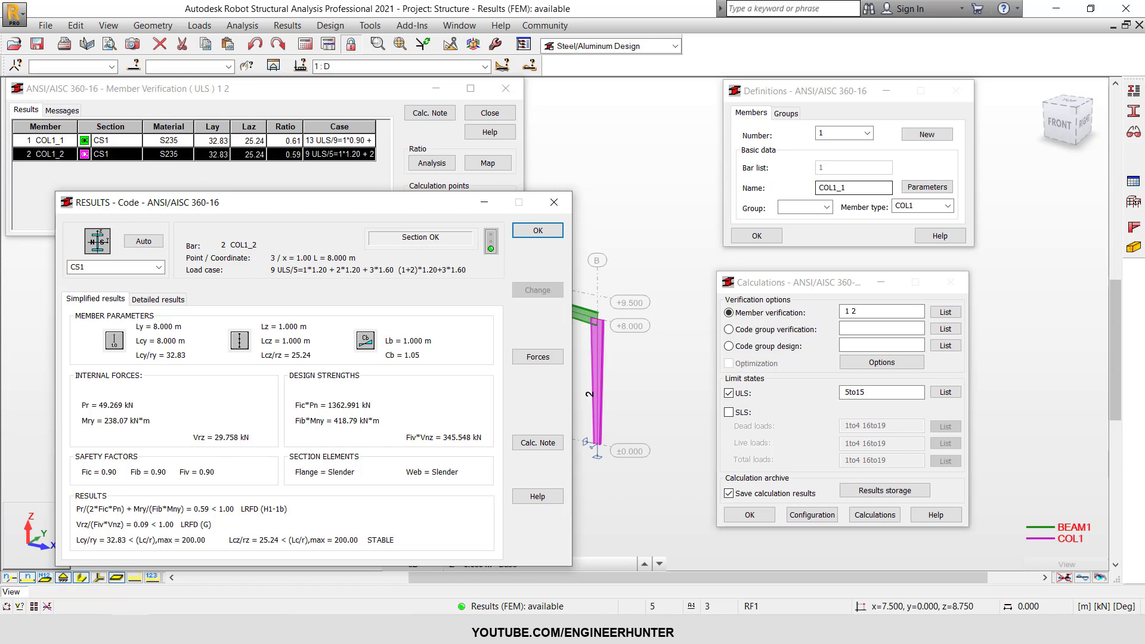
Step: Examine the detailed results of COL1_2, covering section properties, local buckling and nominal strengths, and return to the simplified results
left_click(158, 300)
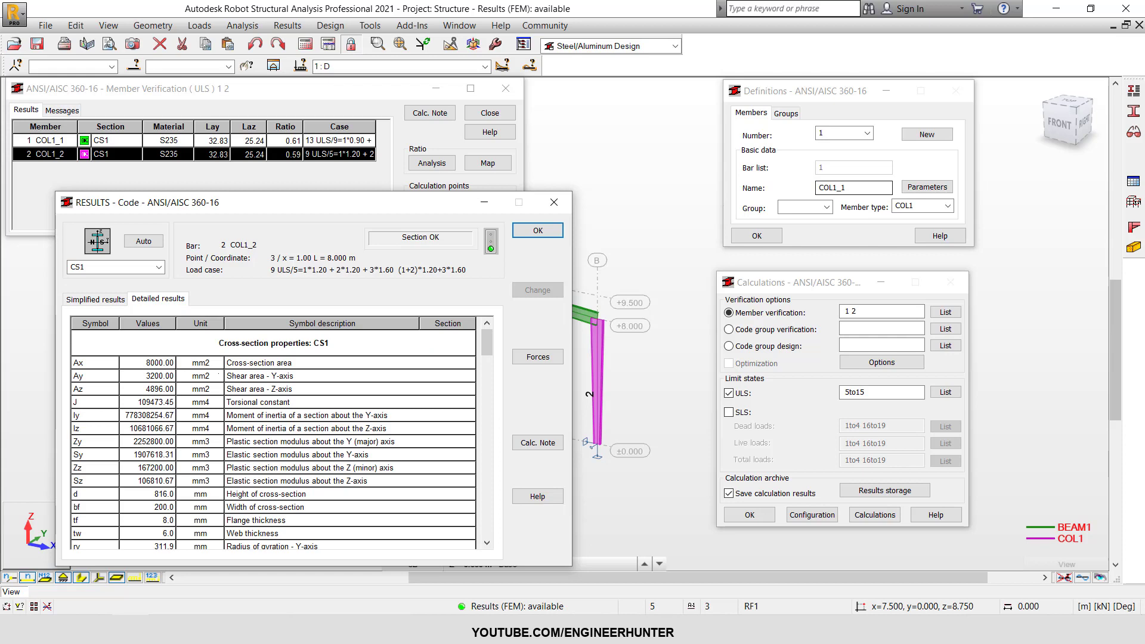
scroll(273, 439, "down", 8)
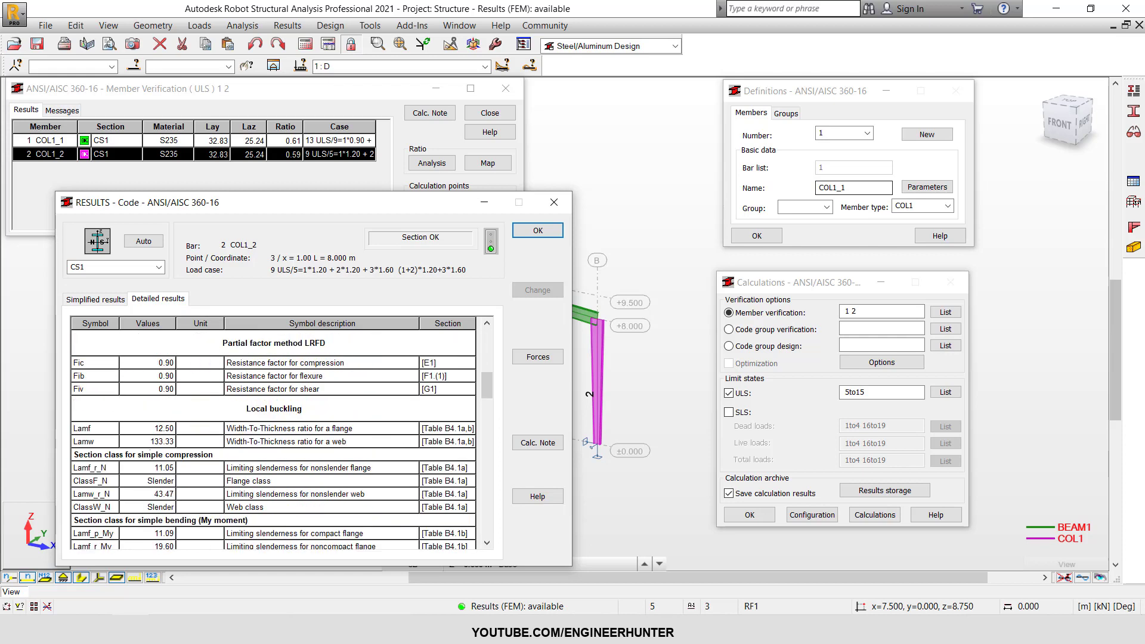
scroll(274, 439, "down", 5)
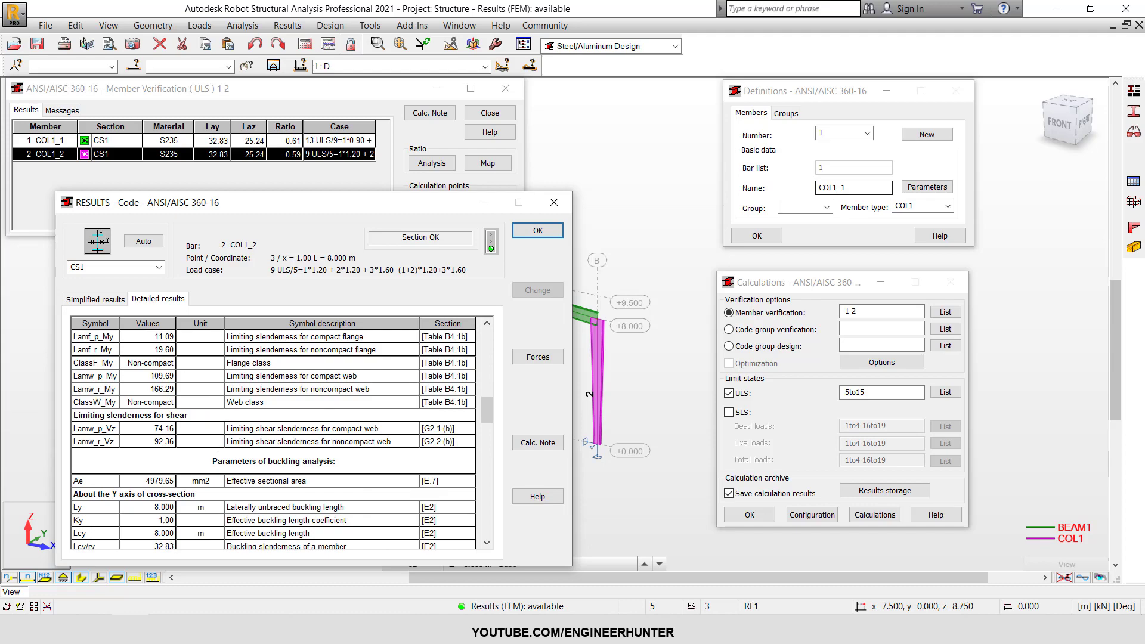
scroll(274, 440, "down", 8)
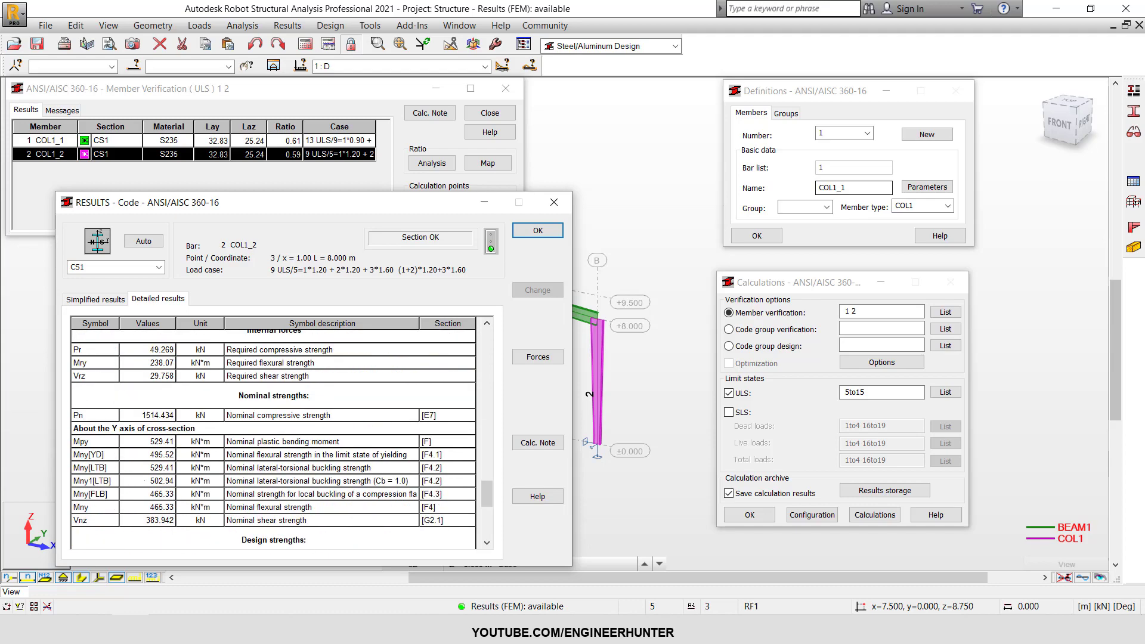
scroll(273, 439, "up", 12)
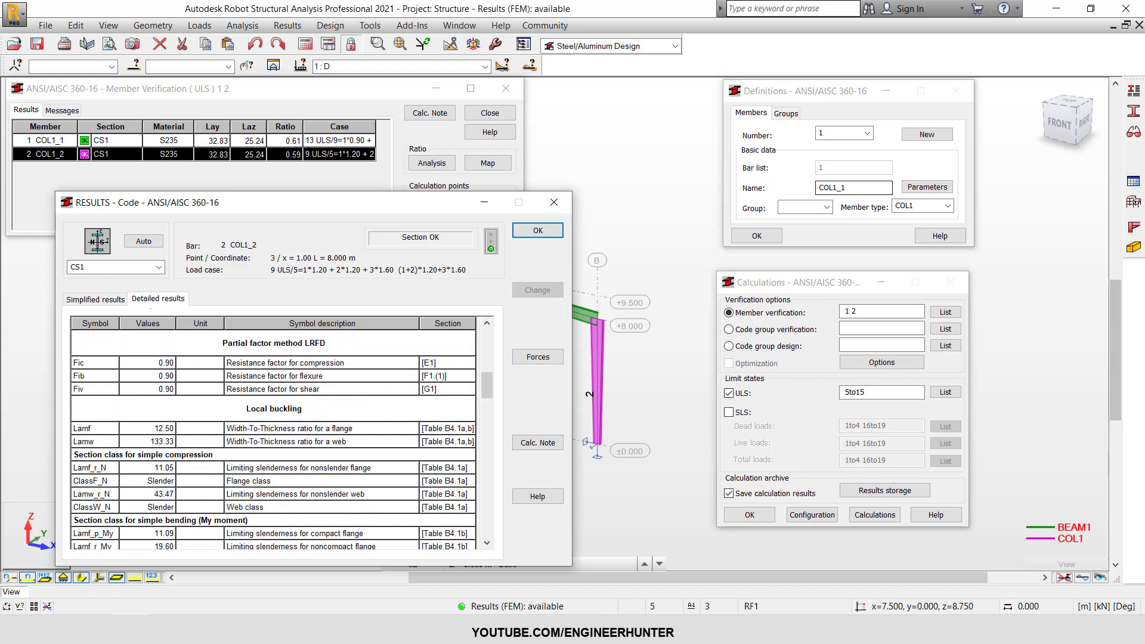
left_click(95, 299)
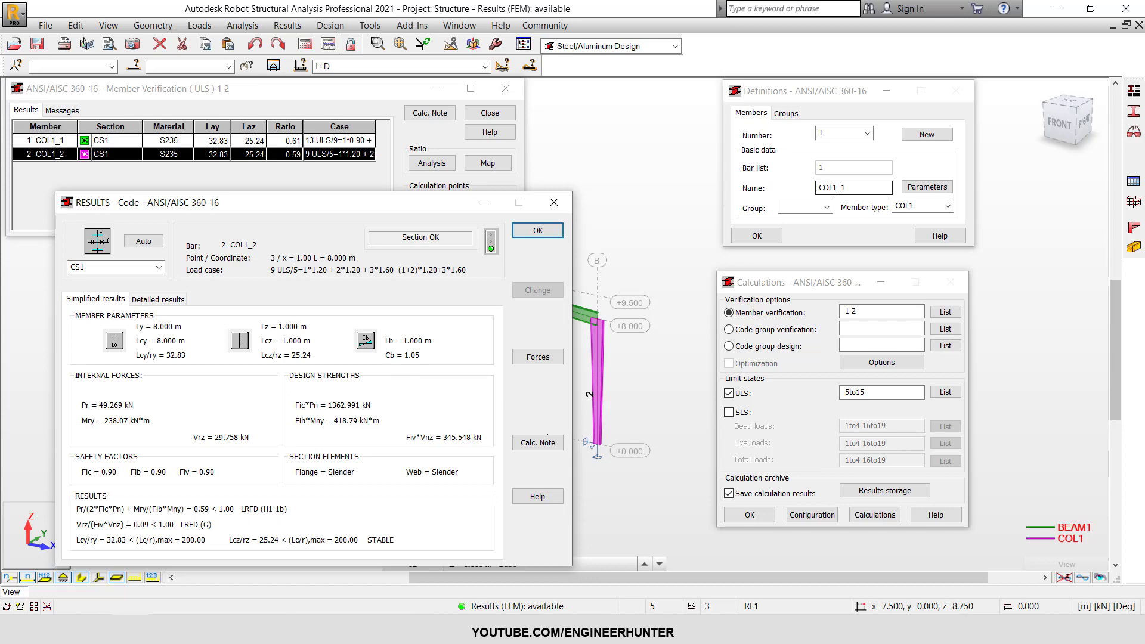
Step: Read through the calculation note for COL1_2, and close the column verification results without archiving them
left_click(538, 442)
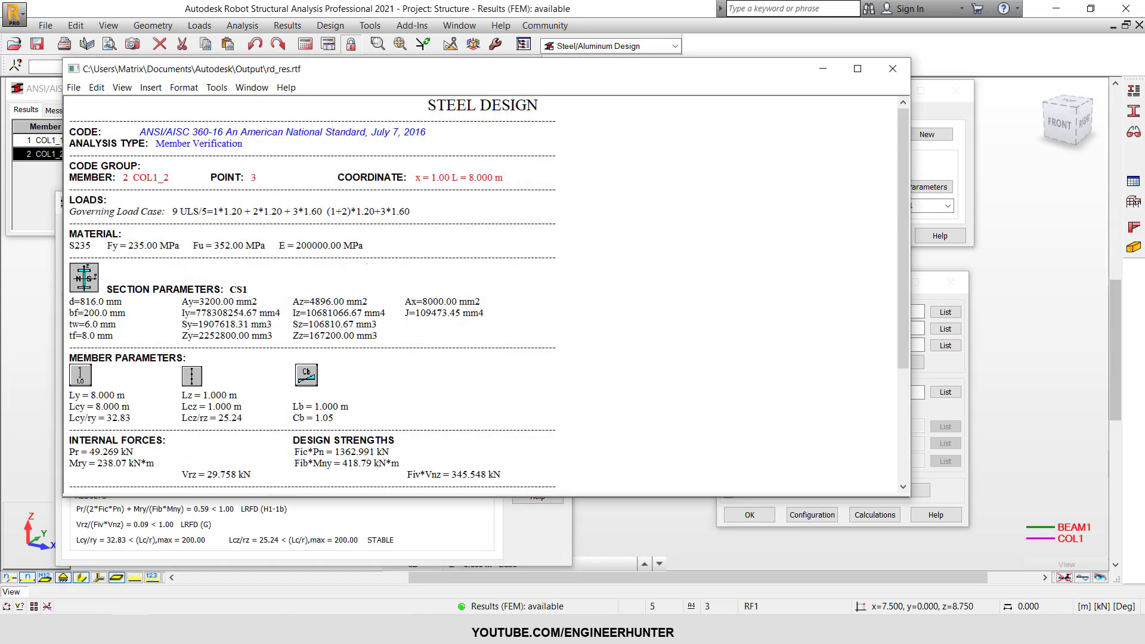
scroll(310, 299, "down", 5)
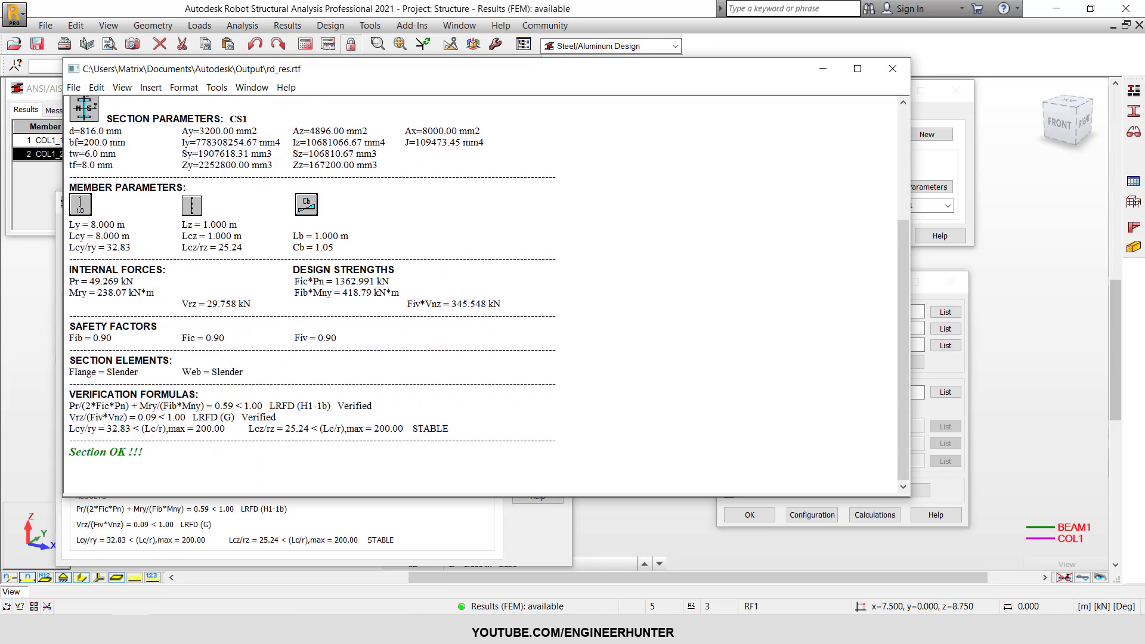
scroll(428, 105, "up", 5)
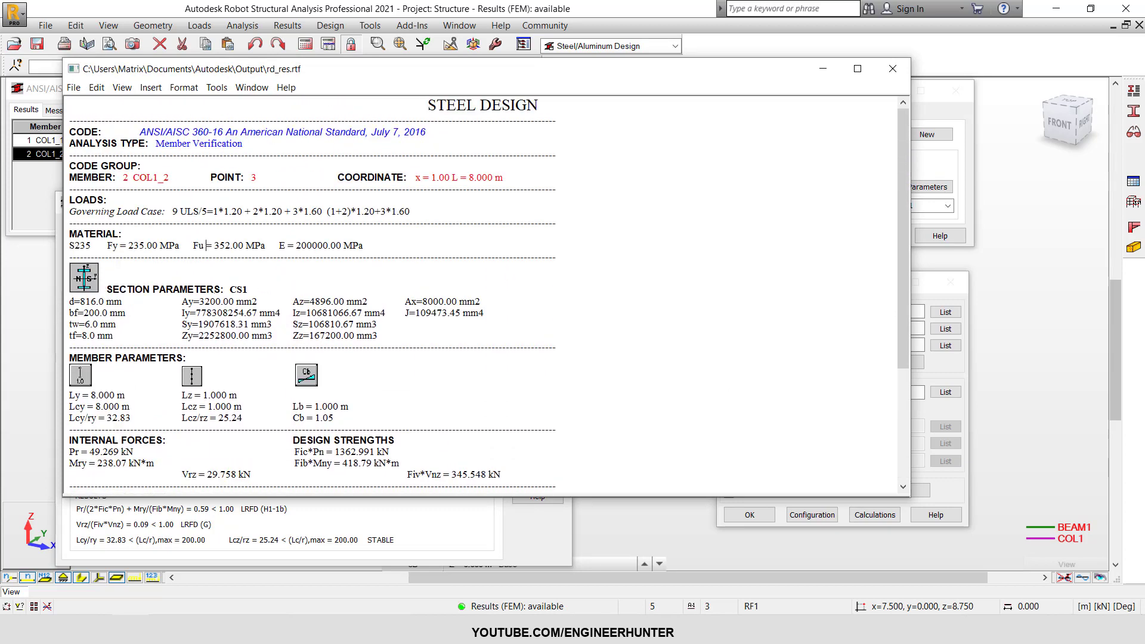
scroll(483, 296, "down", 5)
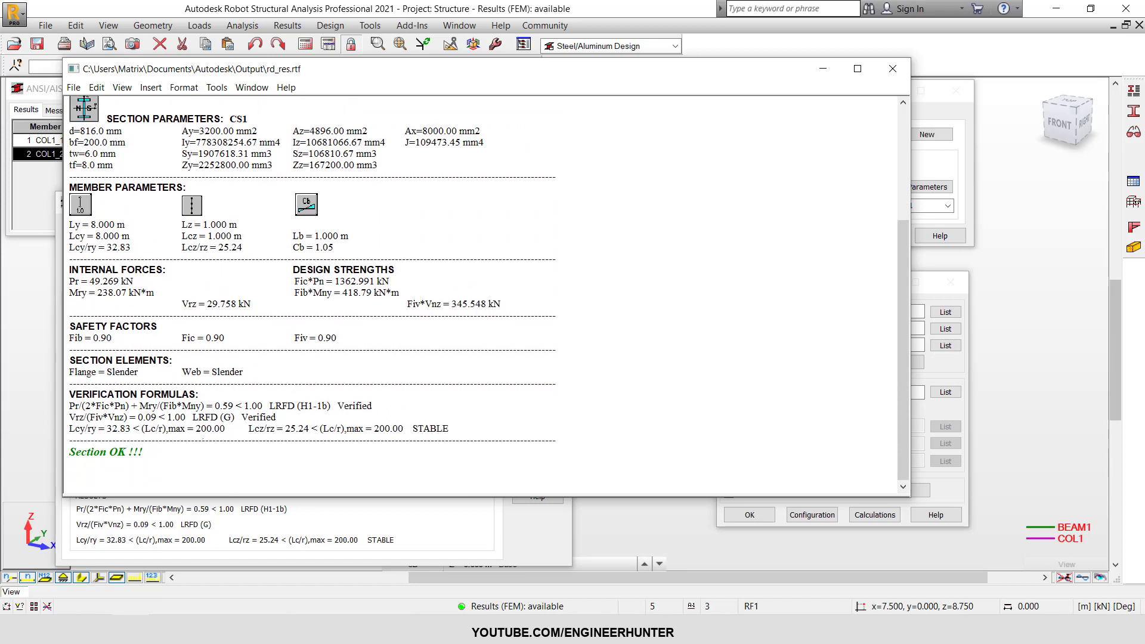
scroll(484, 296, "up", 5)
left_click(893, 69)
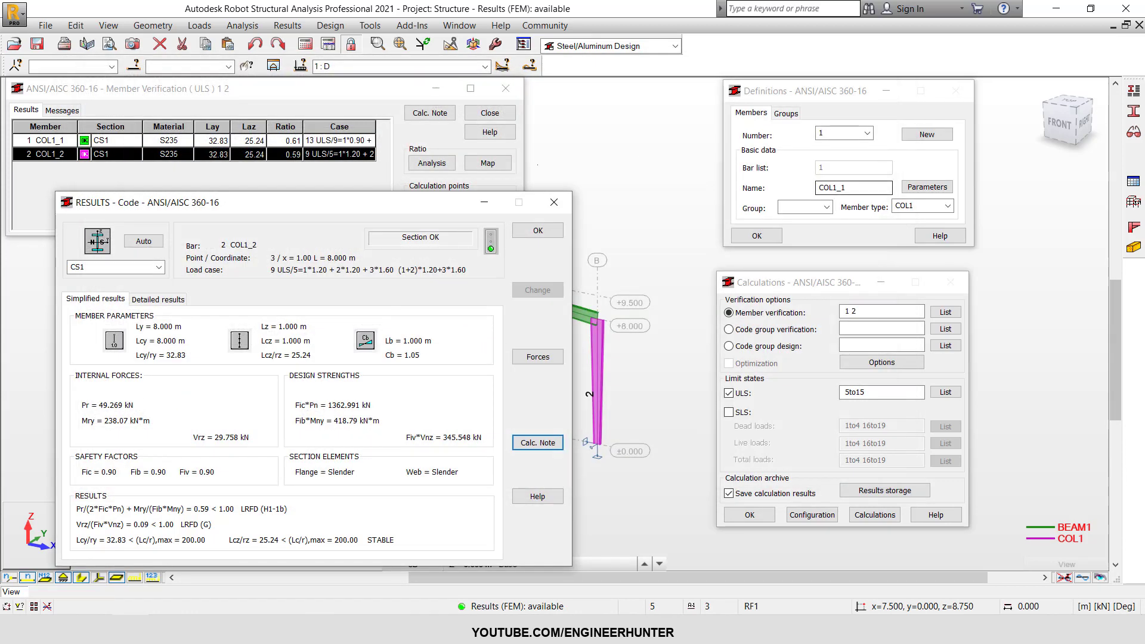
left_click(554, 202)
left_click(490, 113)
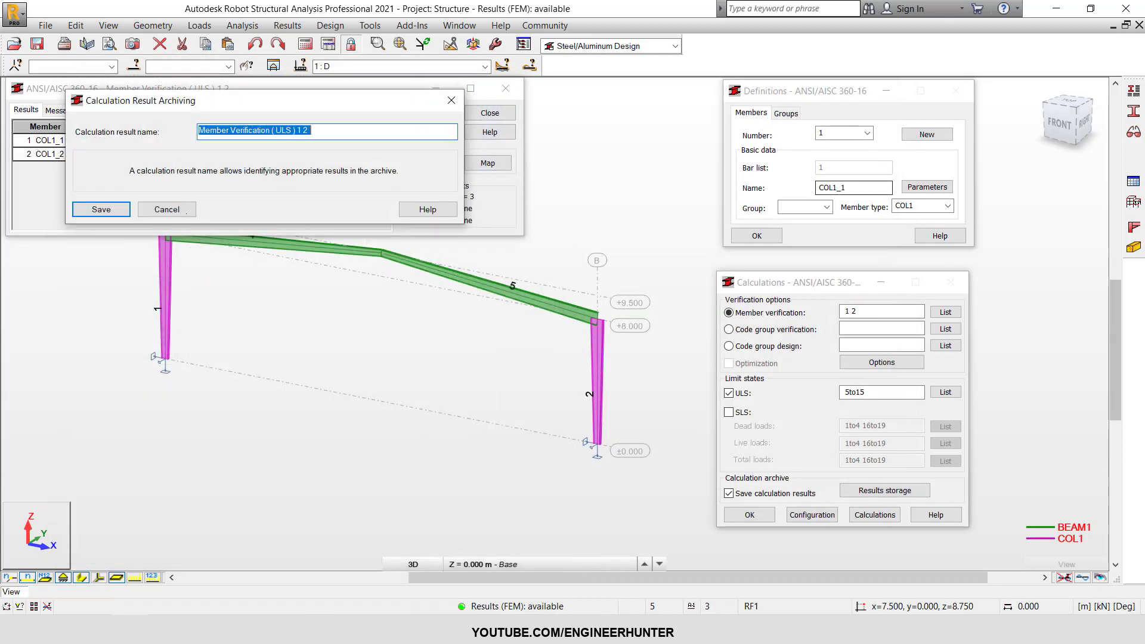
left_click(186, 212)
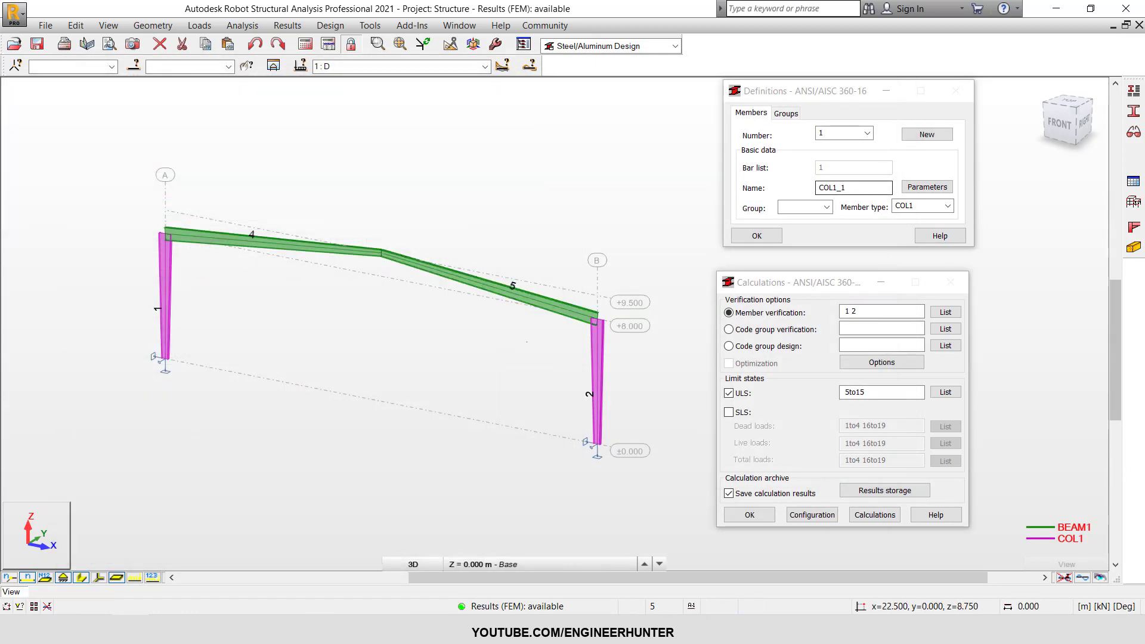
Step: Run the ULS member verification for members 4 and 5
left_click_drag(879, 312, 822, 320)
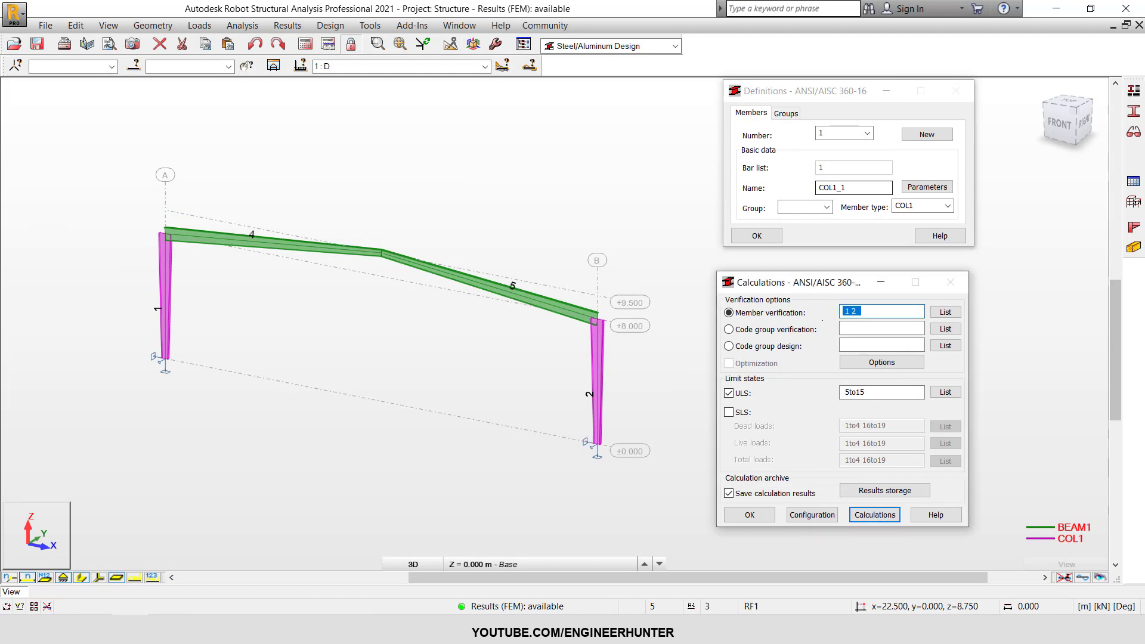
type("4 5")
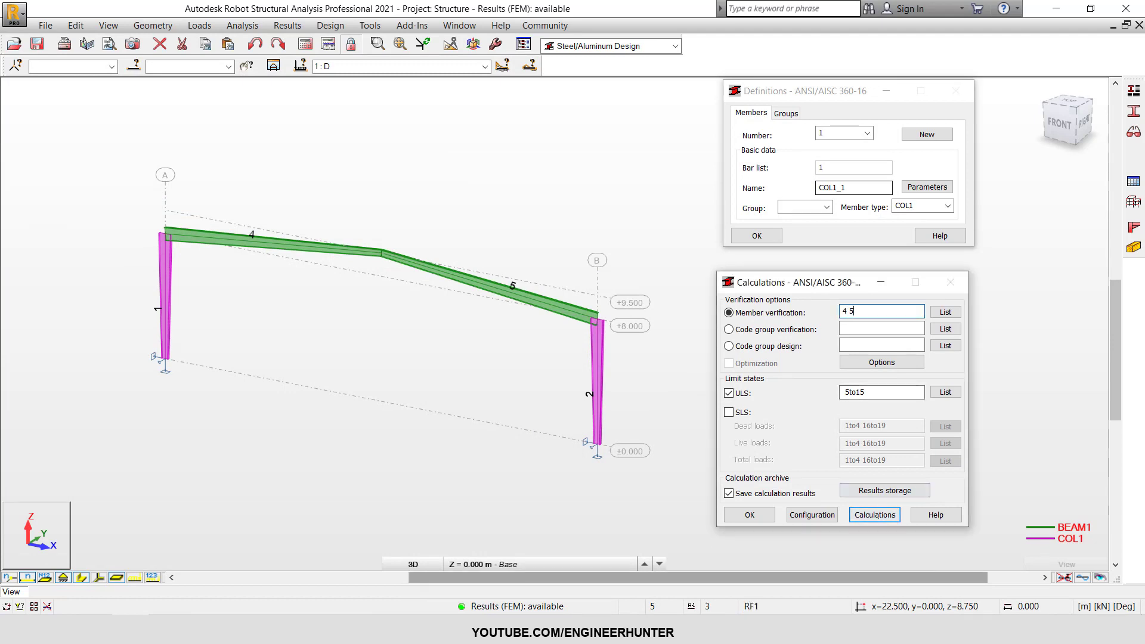
key("Return")
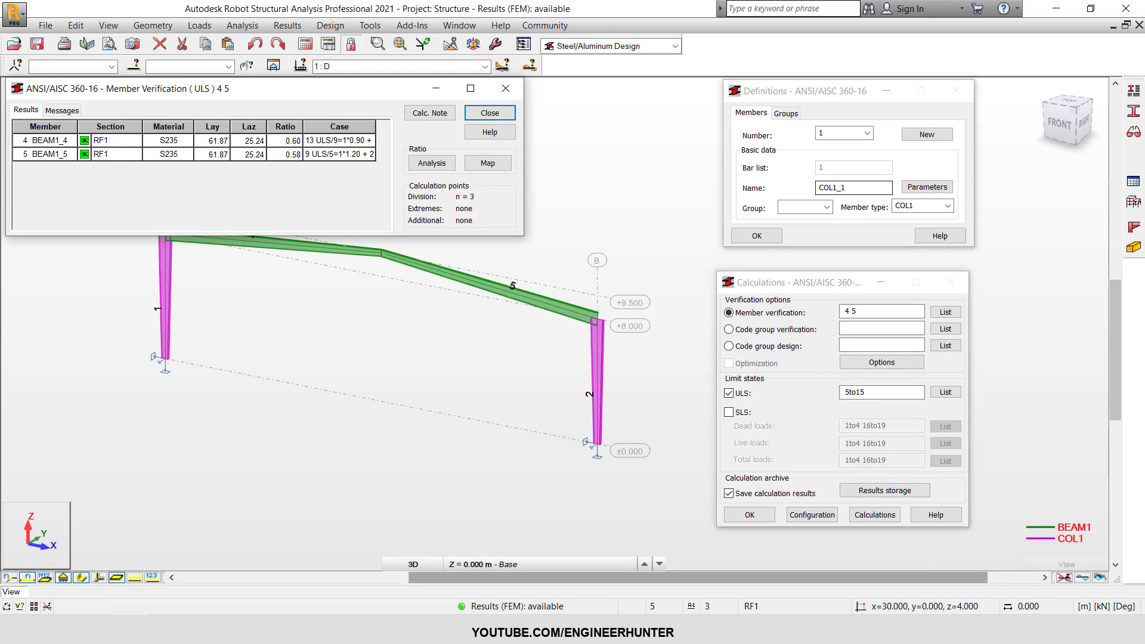
Step: Review the code check results of BEAM1_5 against the load combination list, and close the verification results without archiving them
left_click(169, 155)
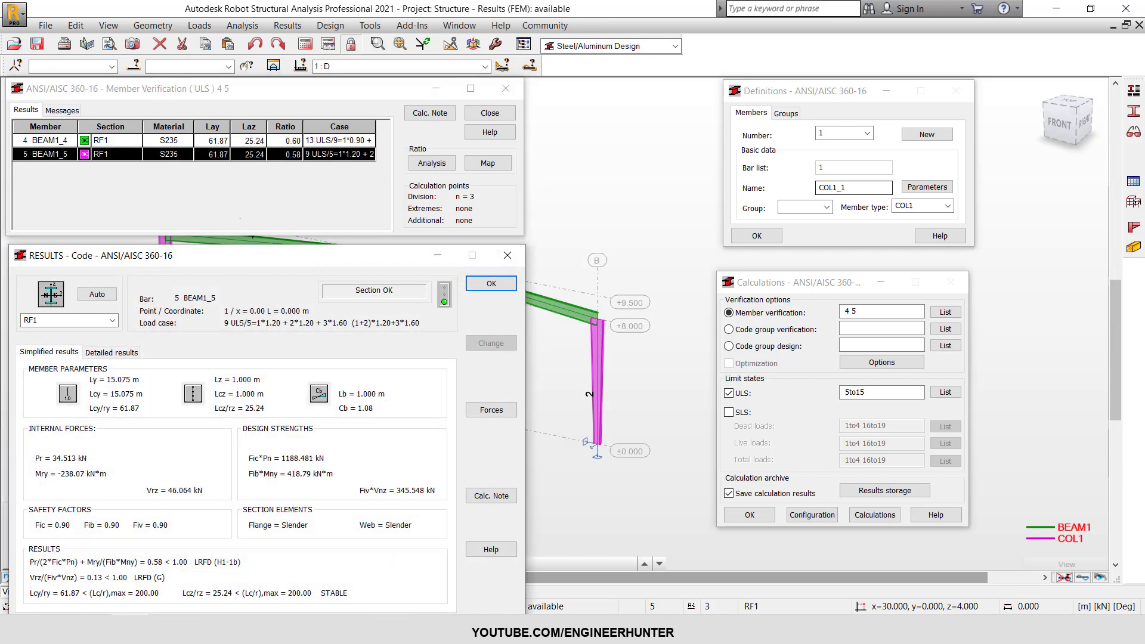
left_click_drag(352, 256, 409, 180)
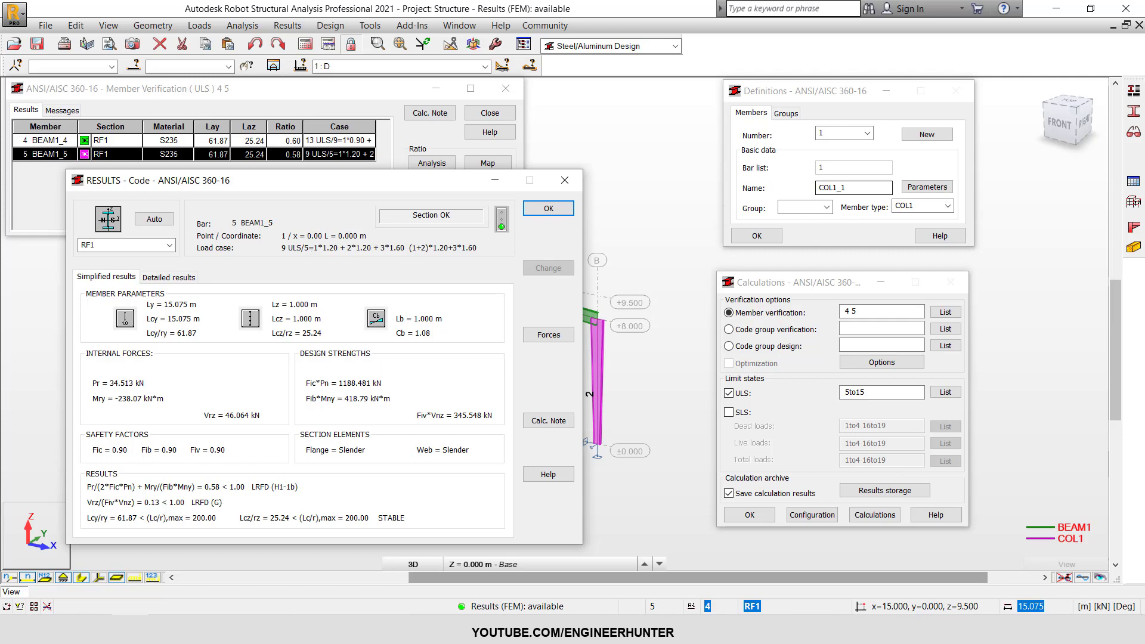
left_click(485, 66)
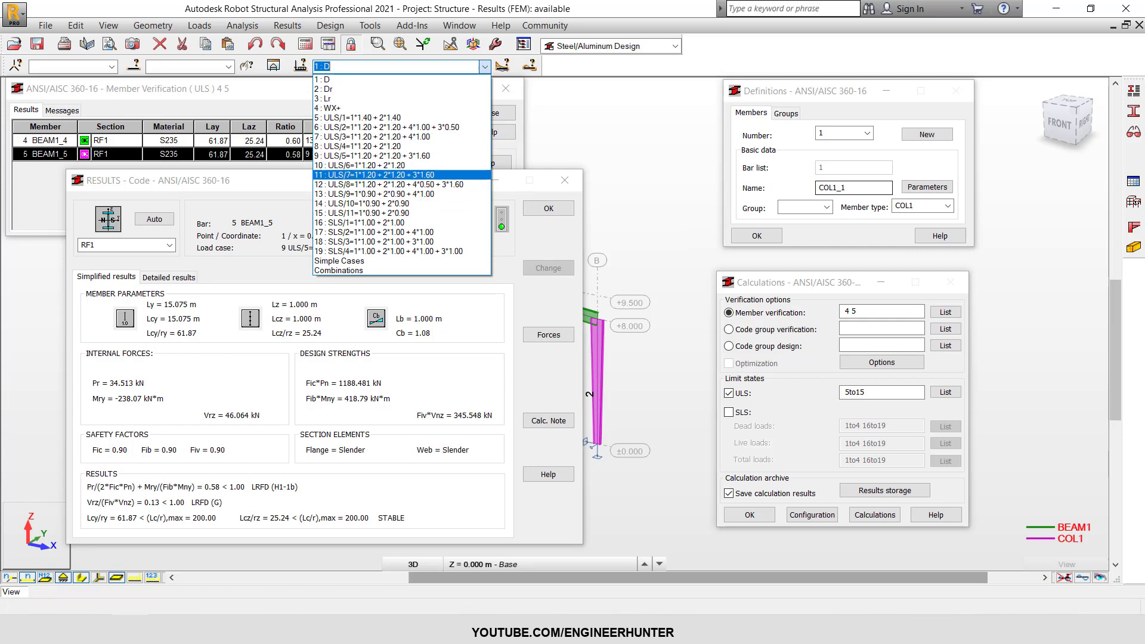
left_click(287, 184)
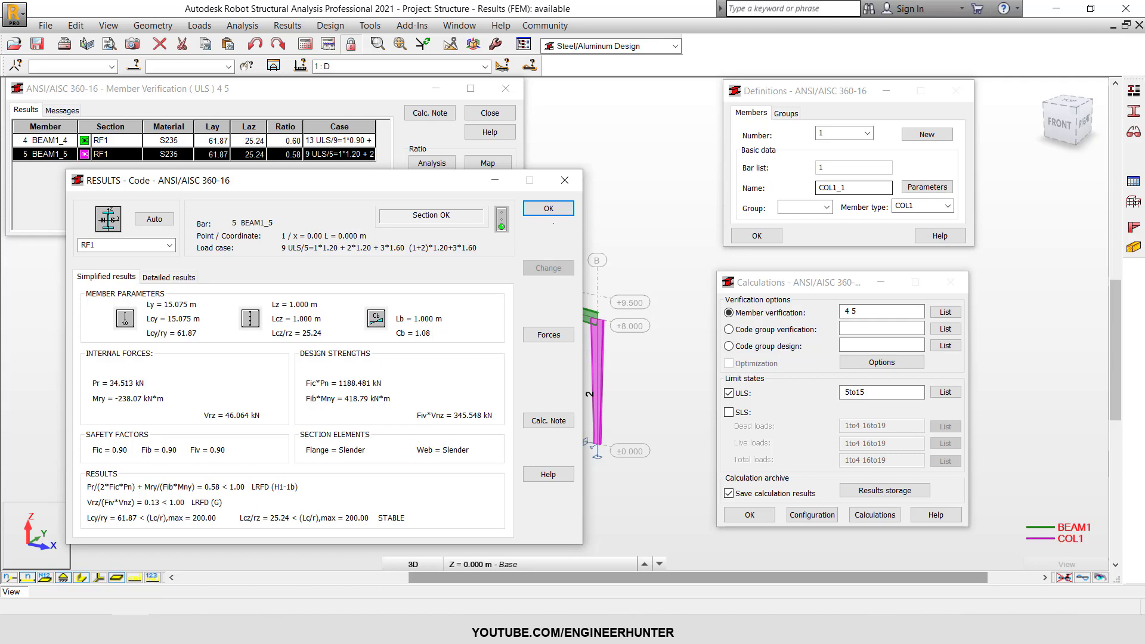
left_click(563, 209)
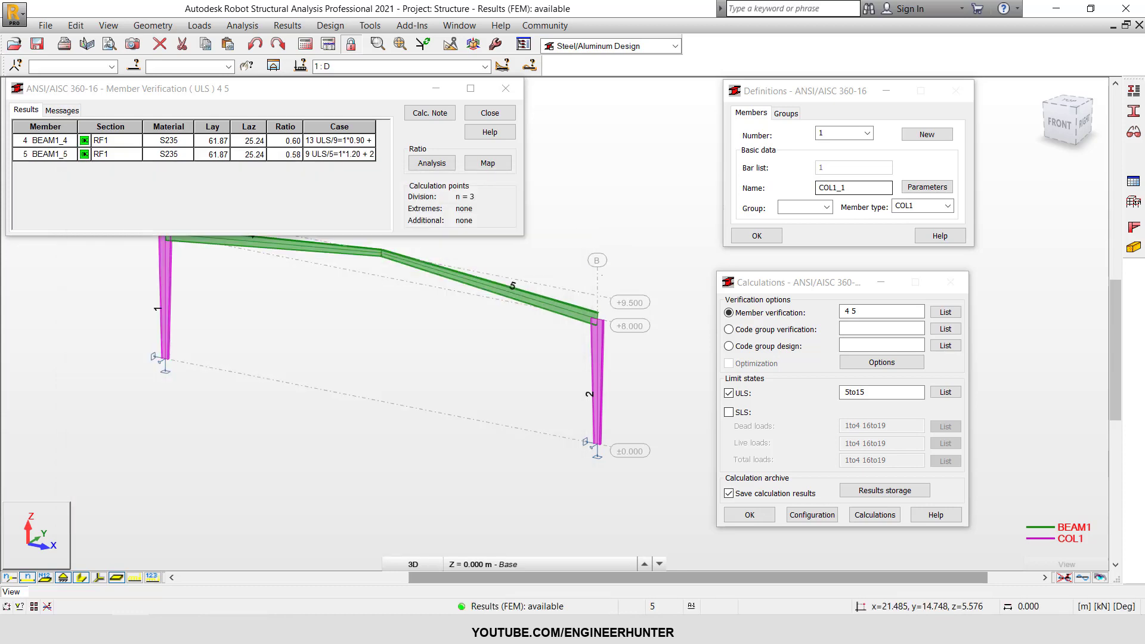
middle_click_drag(638, 236, 654, 275)
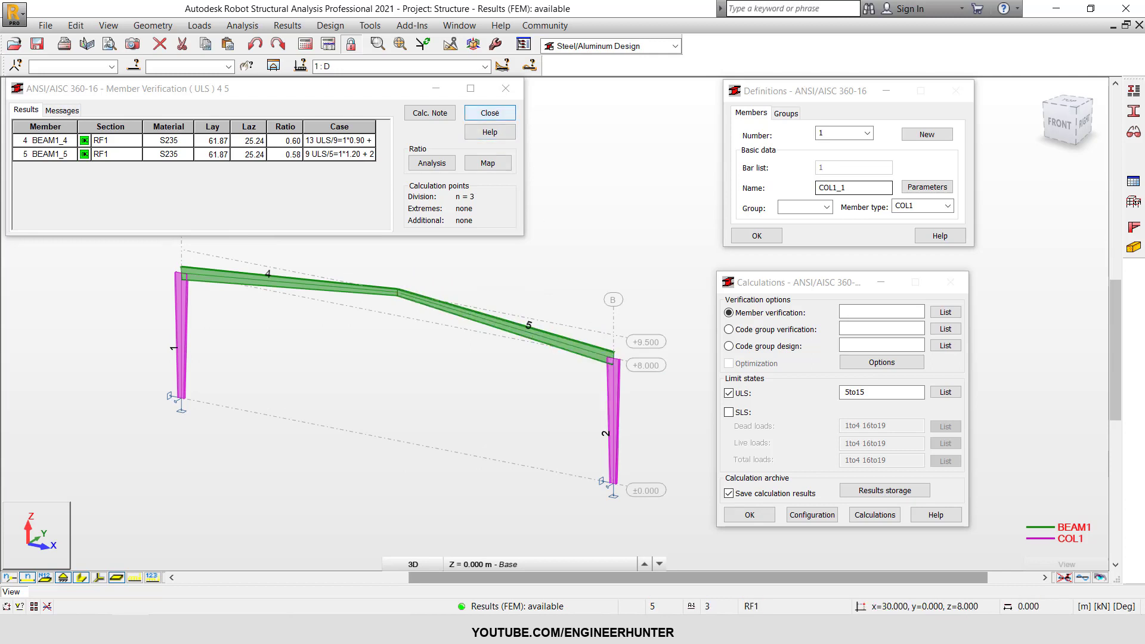
left_click(490, 112)
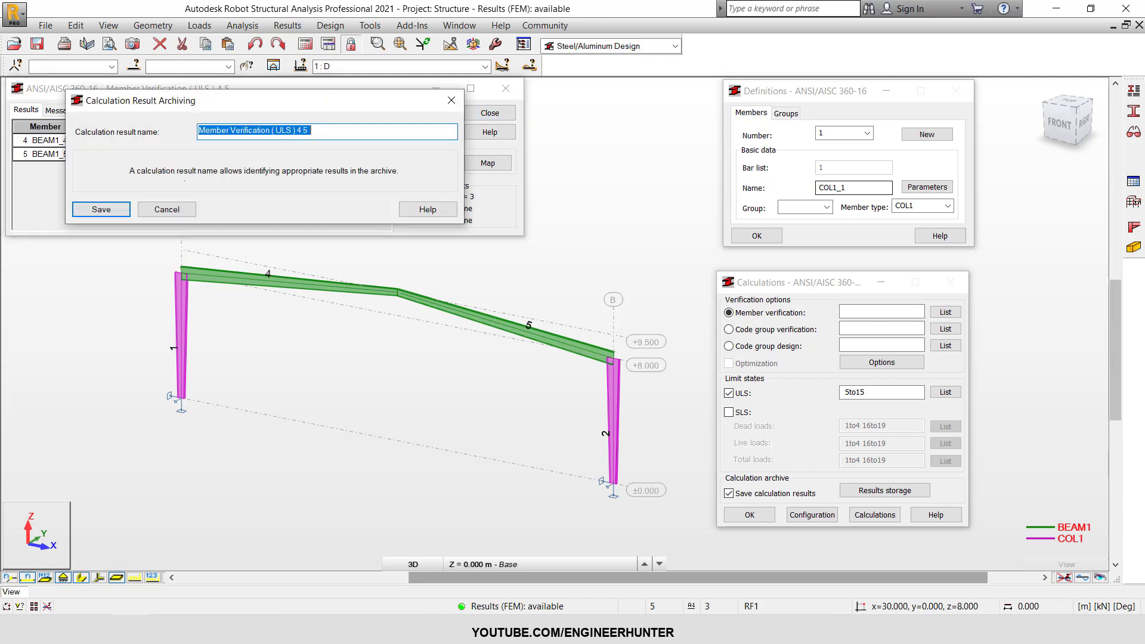
left_click(169, 210)
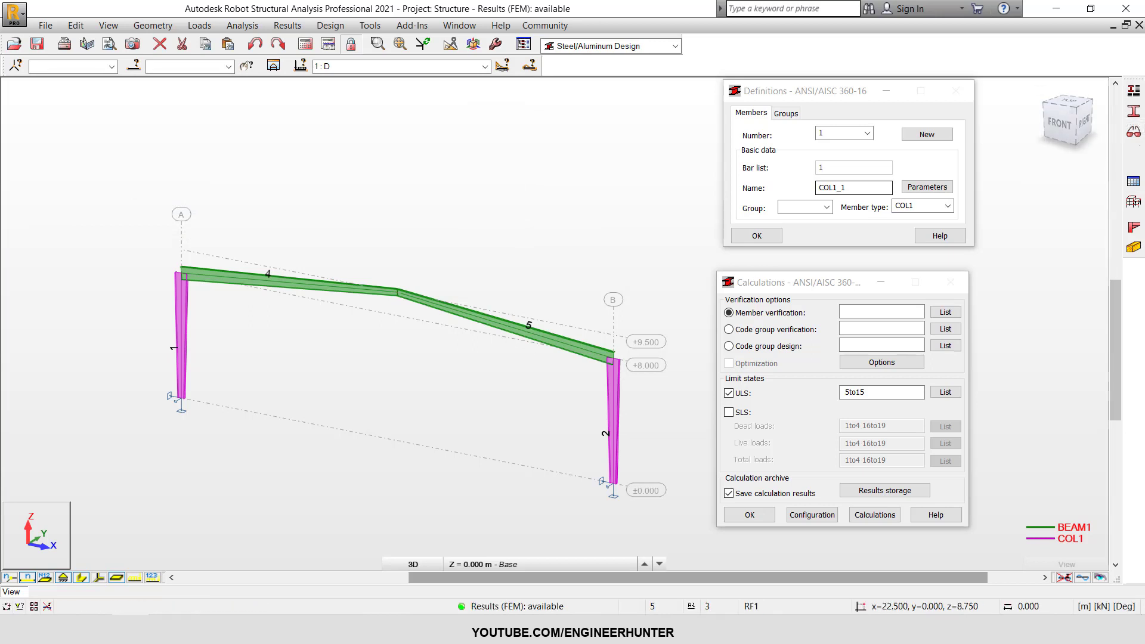
Step: Delete the I_VAR_H 200x500(800)x5x6 section from the project's section list
left_click(1134, 111)
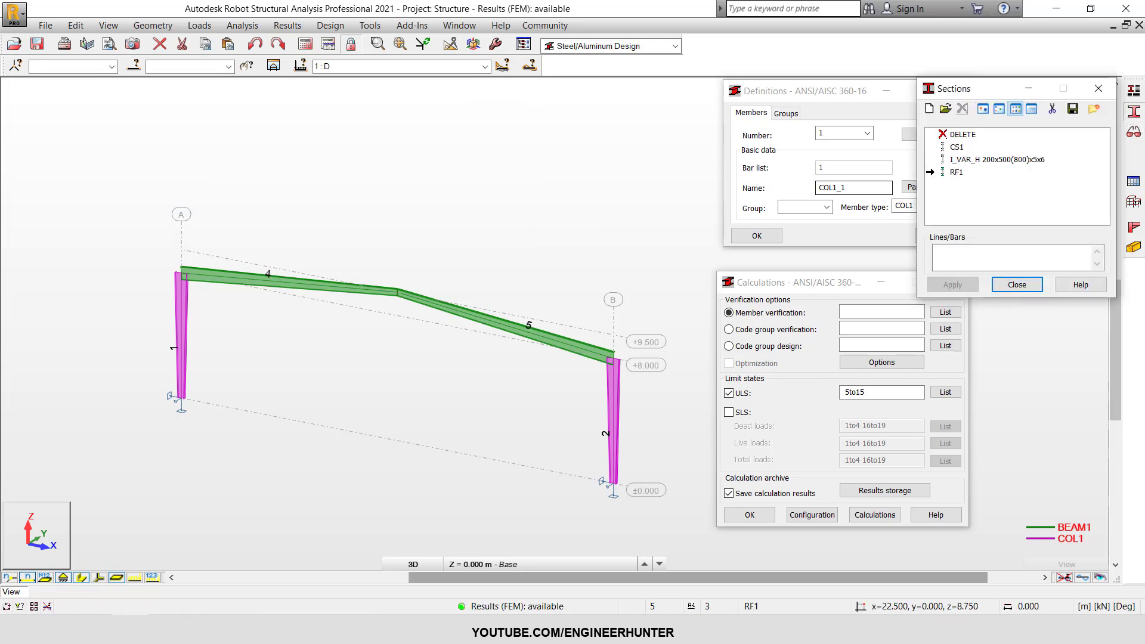
left_click_drag(978, 89, 847, 128)
left_click(866, 199)
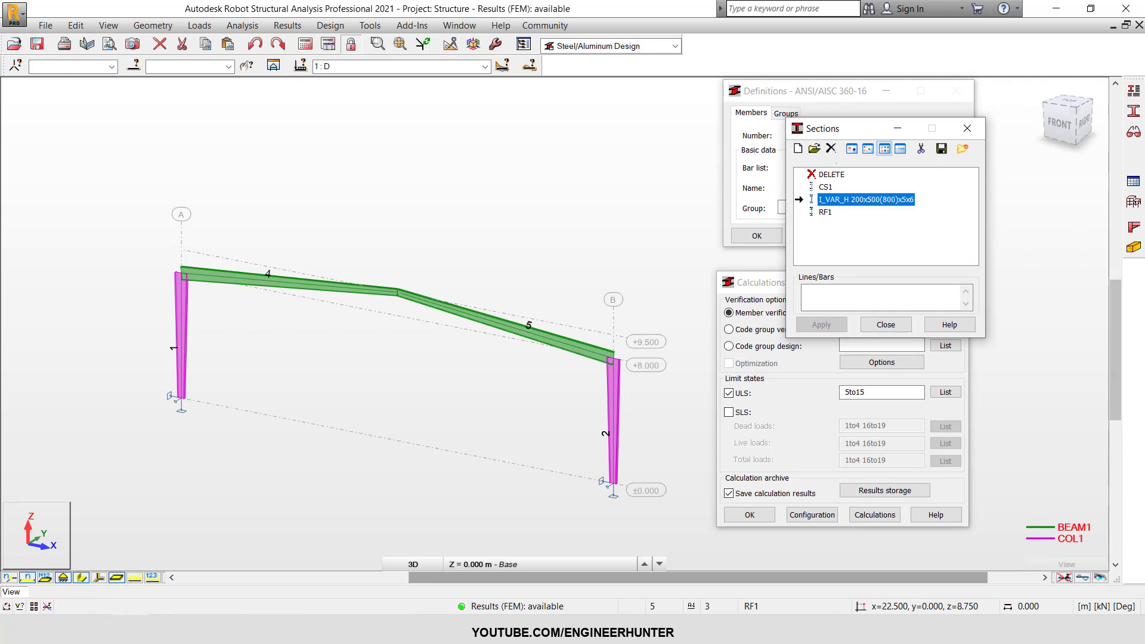
left_click(832, 149)
left_click(900, 269)
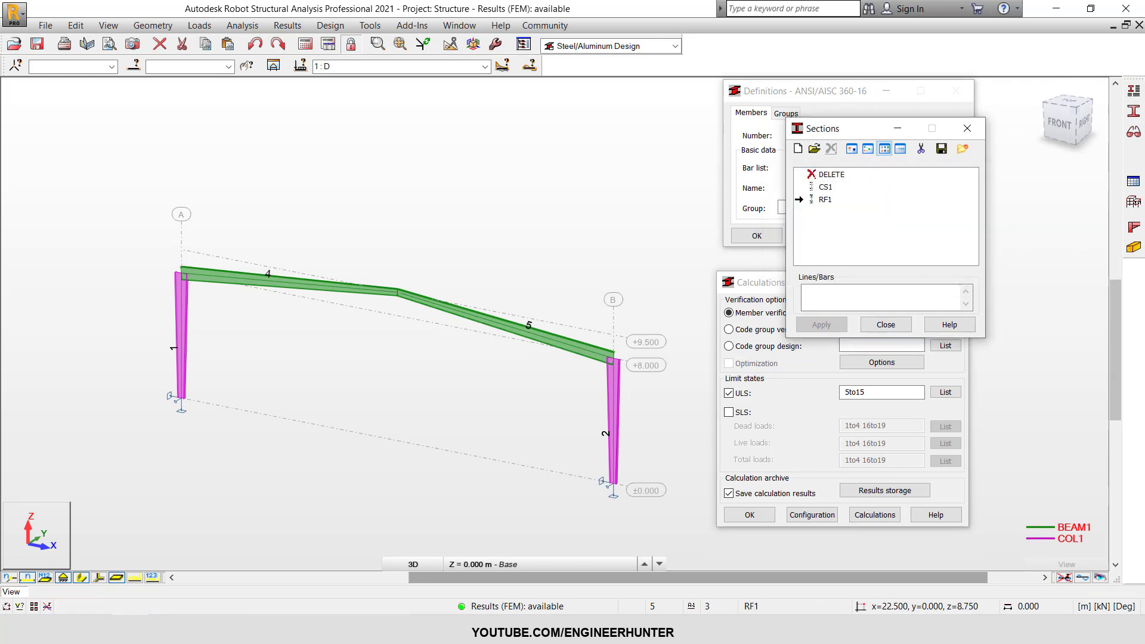
Step: Redefine tapered section CS1 with a 5 mm web thickness and an end web height of 700 mm
left_click(825, 200)
left_click(826, 187)
double_click(826, 187)
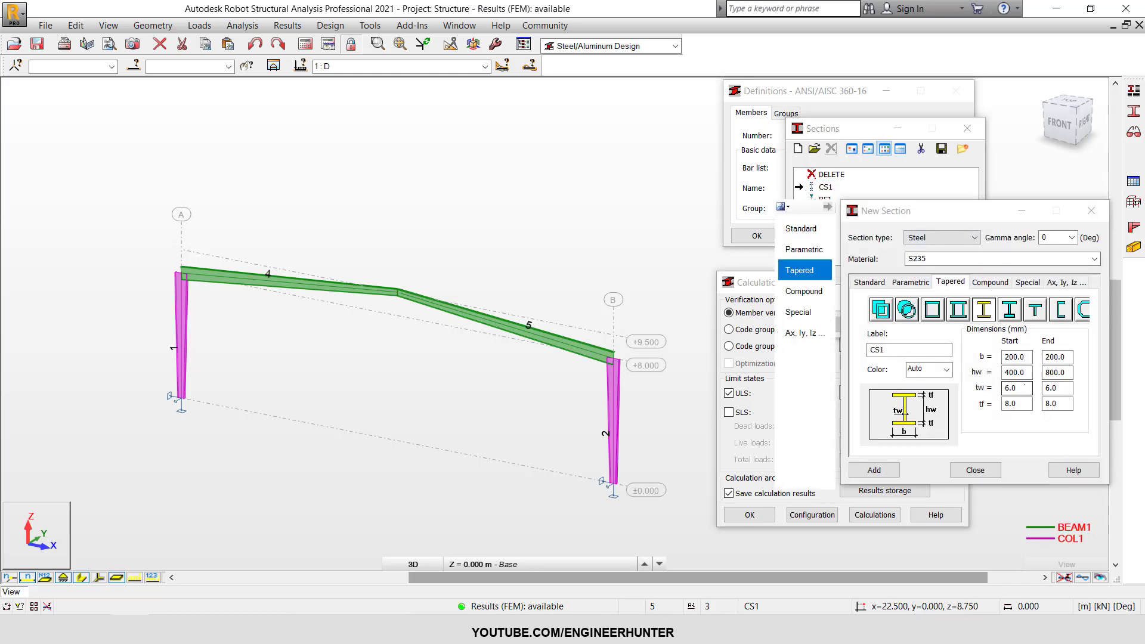
double_click(1056, 373)
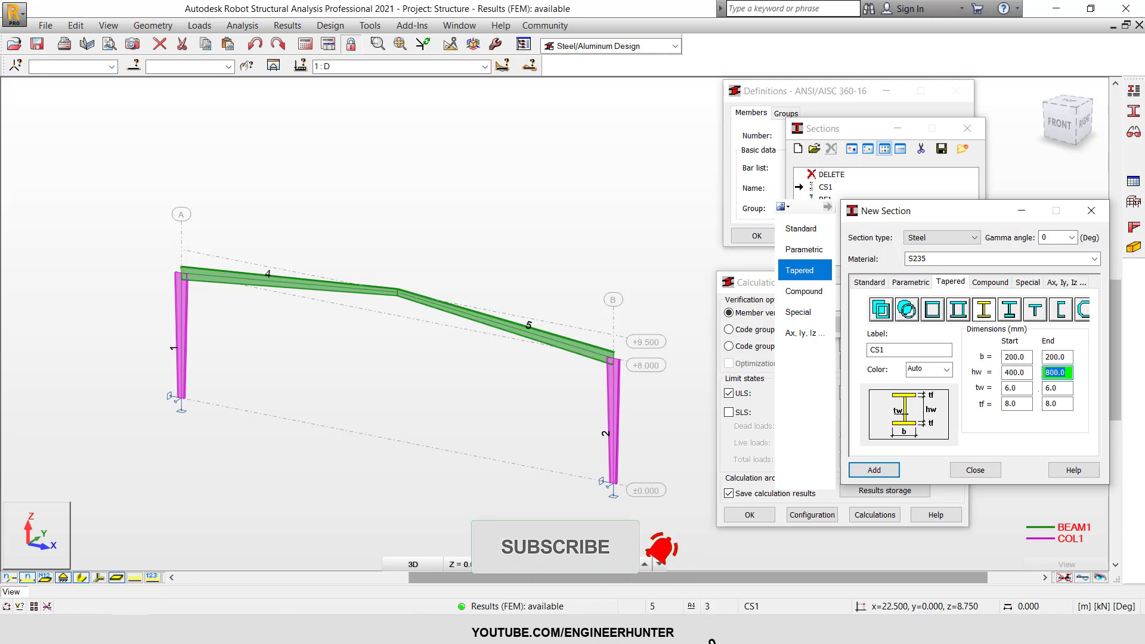
double_click(1023, 389)
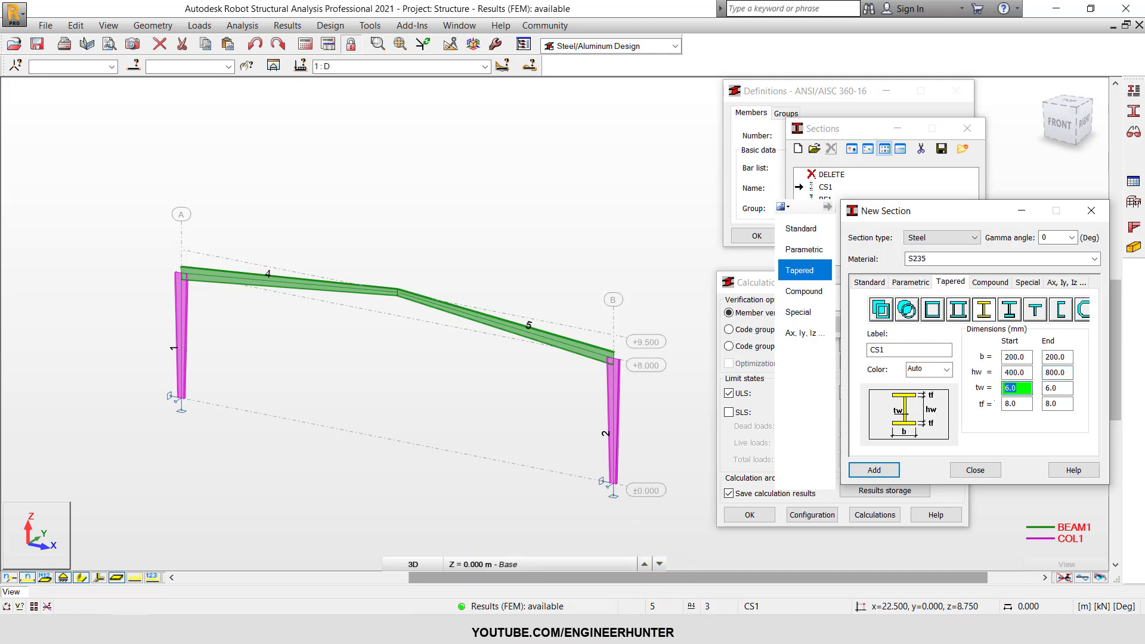
type("5")
key("Tab")
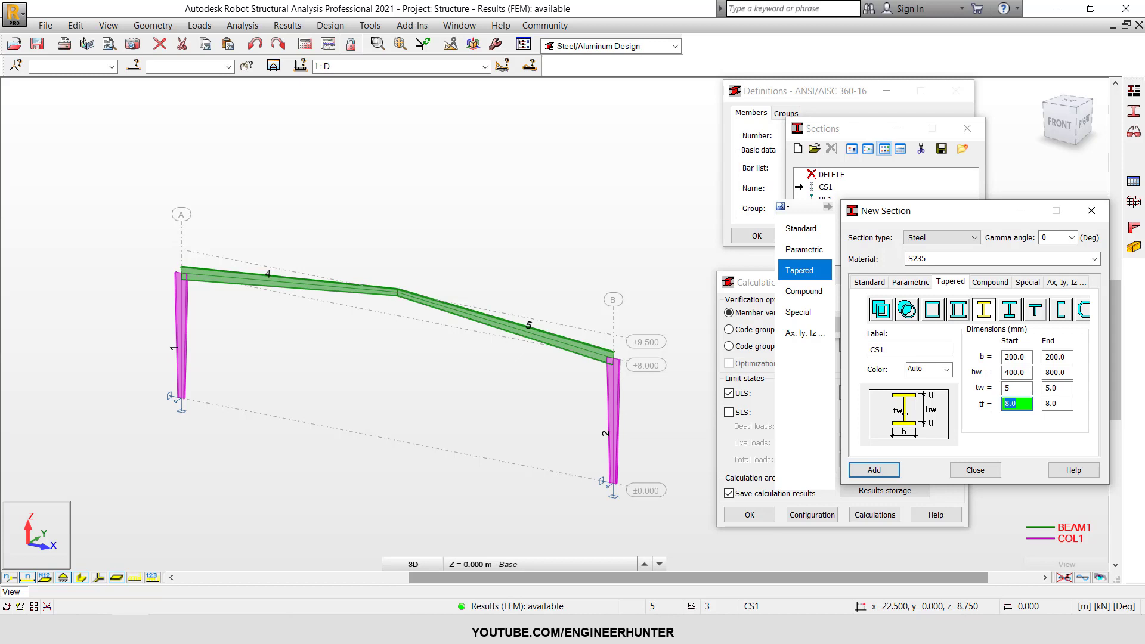
left_click(1056, 373)
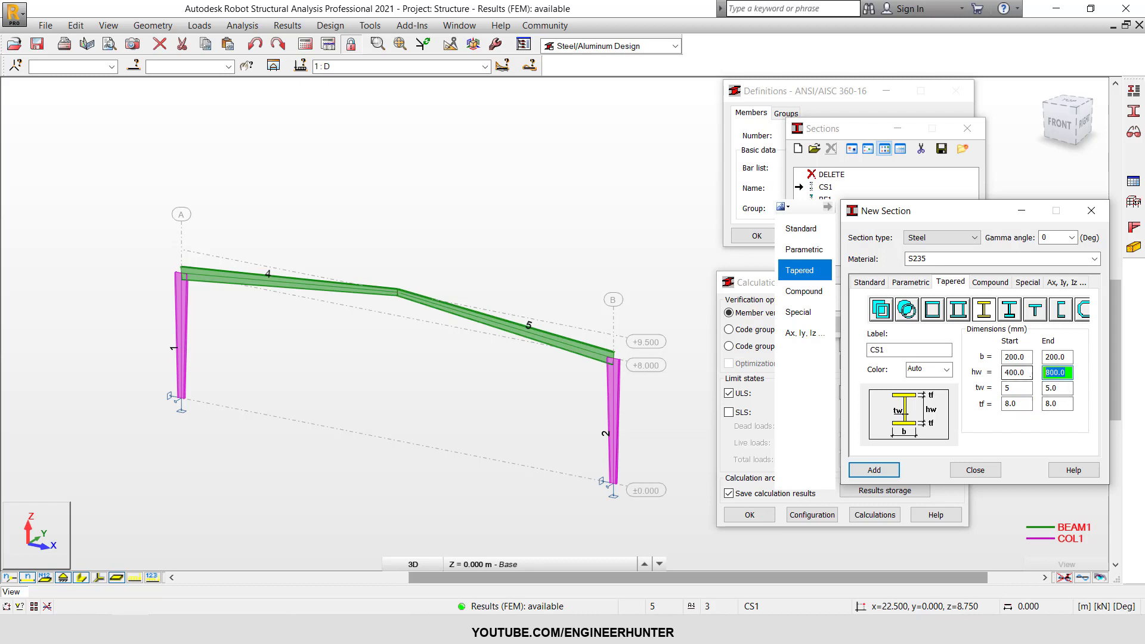
type("700")
left_click(891, 470)
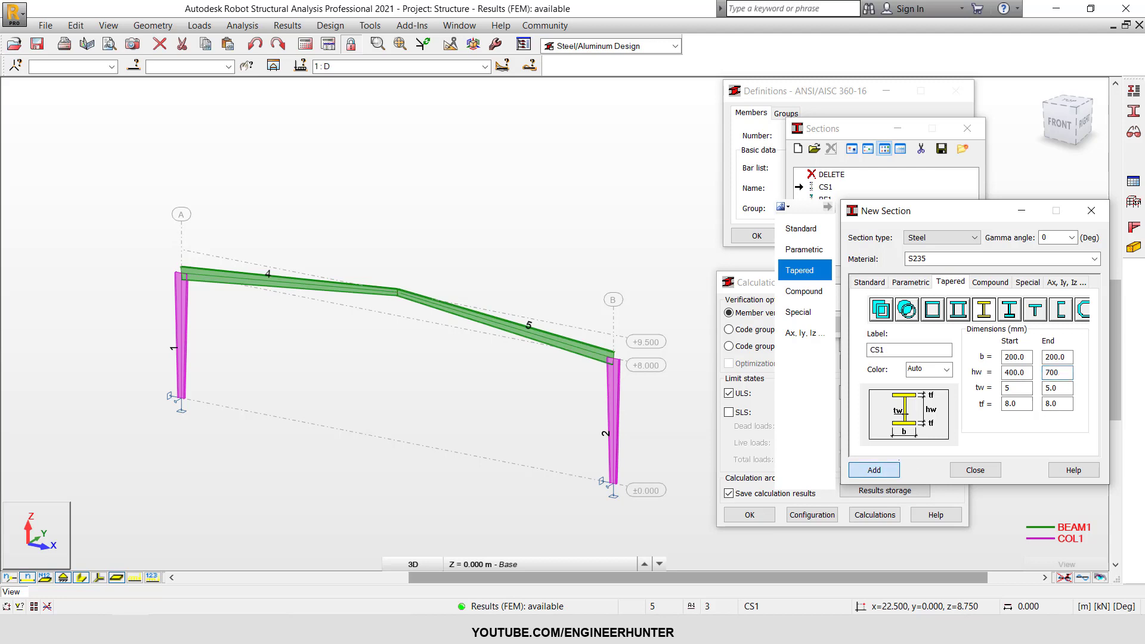
left_click(981, 381)
left_click(643, 351)
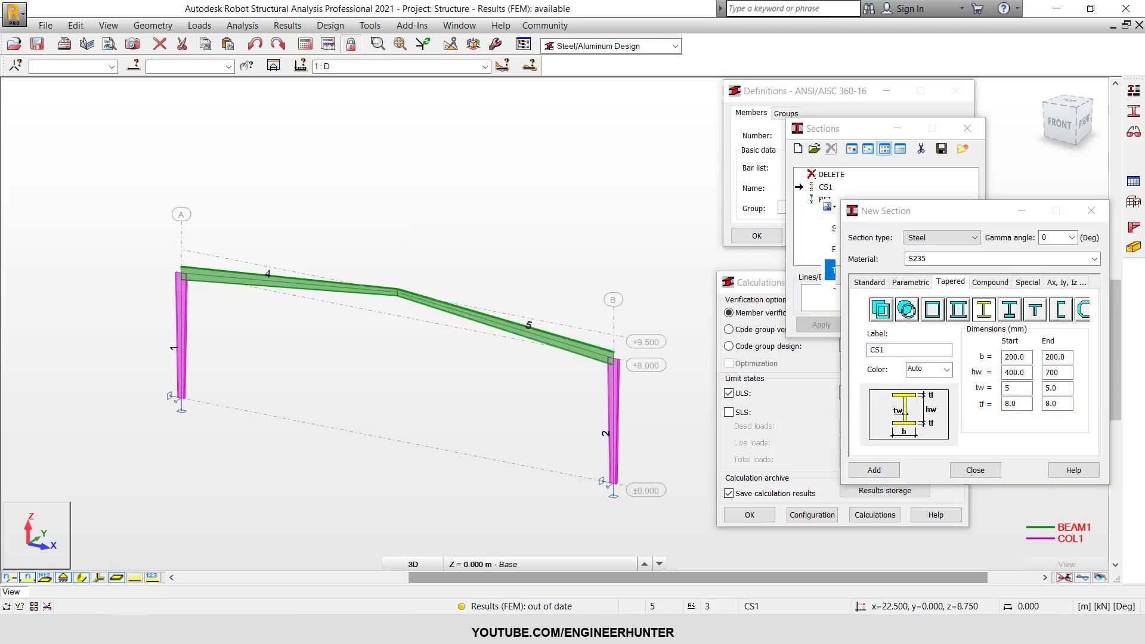
Step: Redefine tapered section RF1 with web height 700 mm at the start and 400 mm at the end, and web thickness 5 mm
double_click(825, 198)
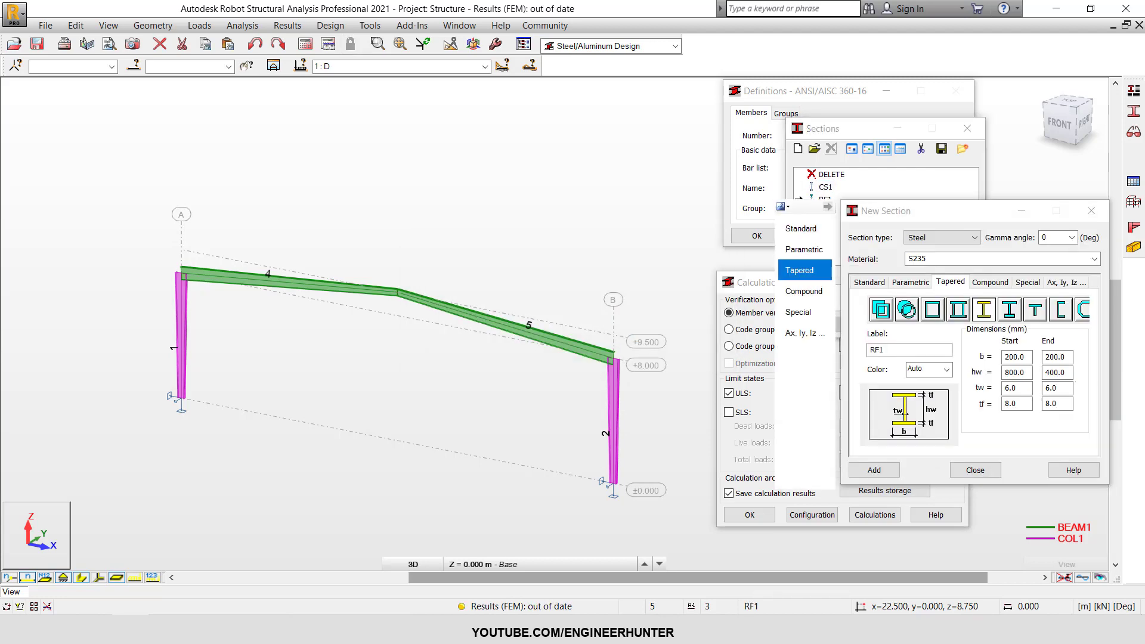
left_click_drag(1067, 373, 999, 370)
type("700")
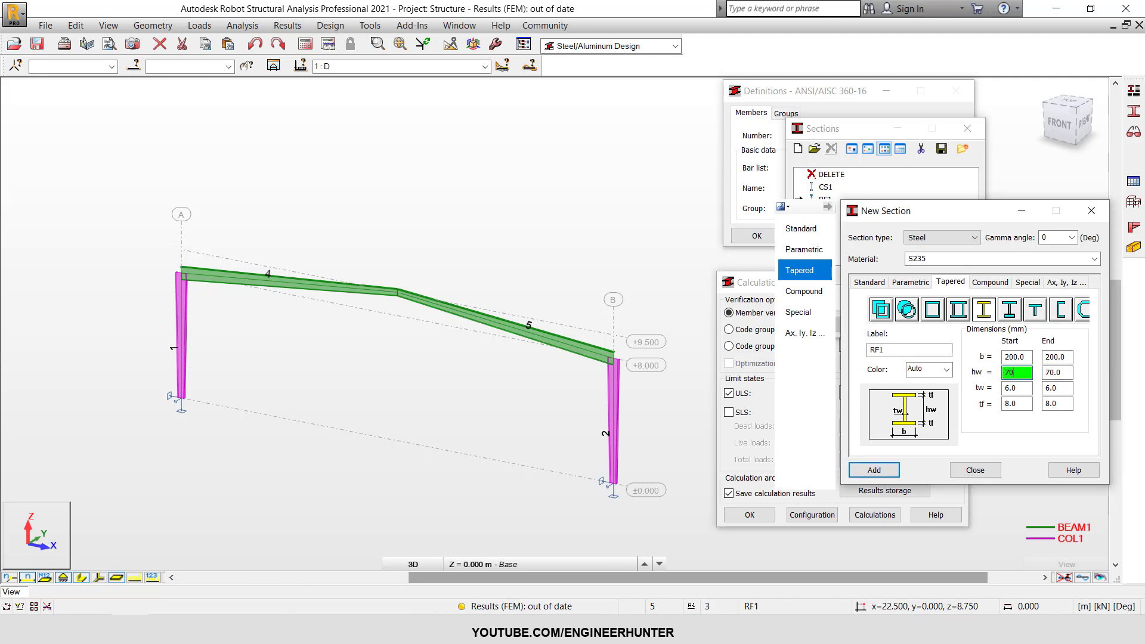
key("Tab")
type("5")
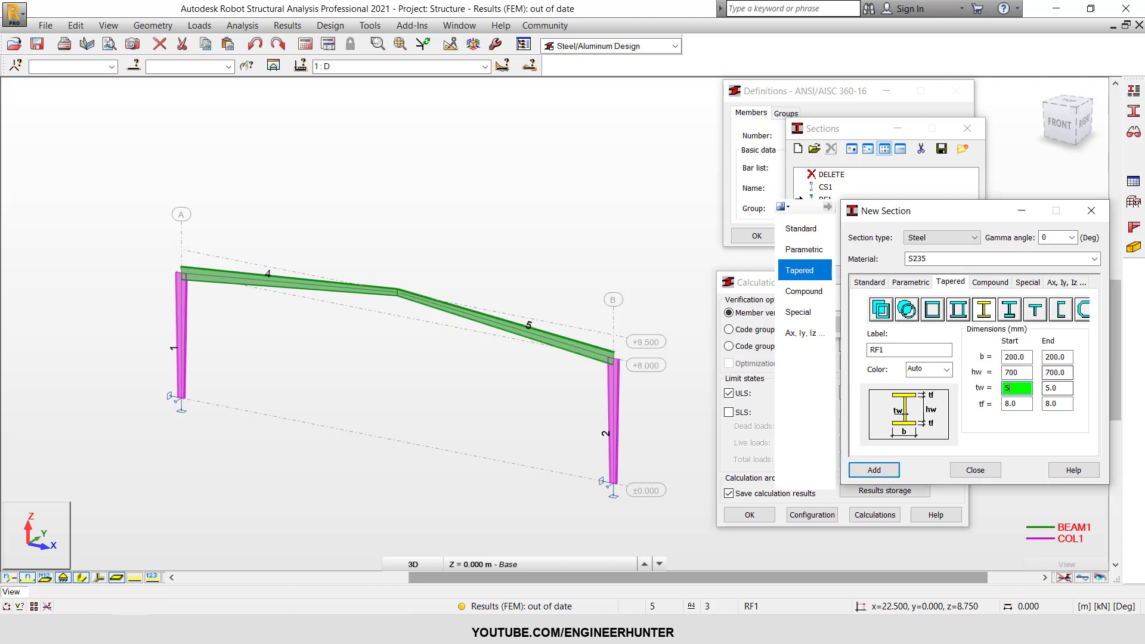
left_click_drag(1066, 372, 1012, 392)
type("400")
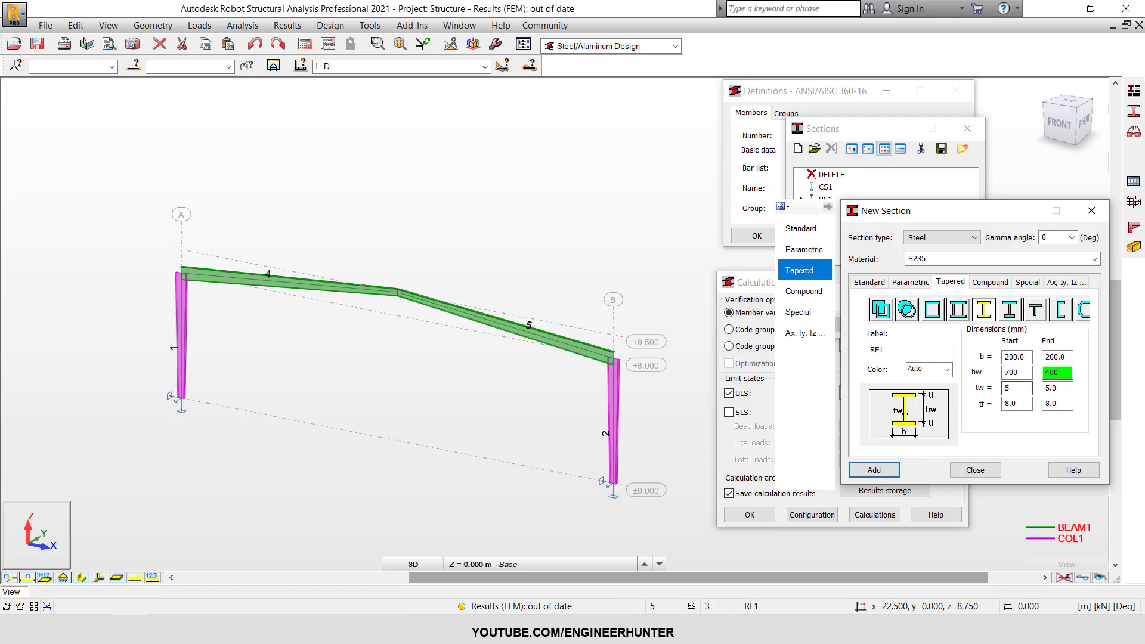
left_click(874, 470)
left_click(979, 383)
left_click(976, 470)
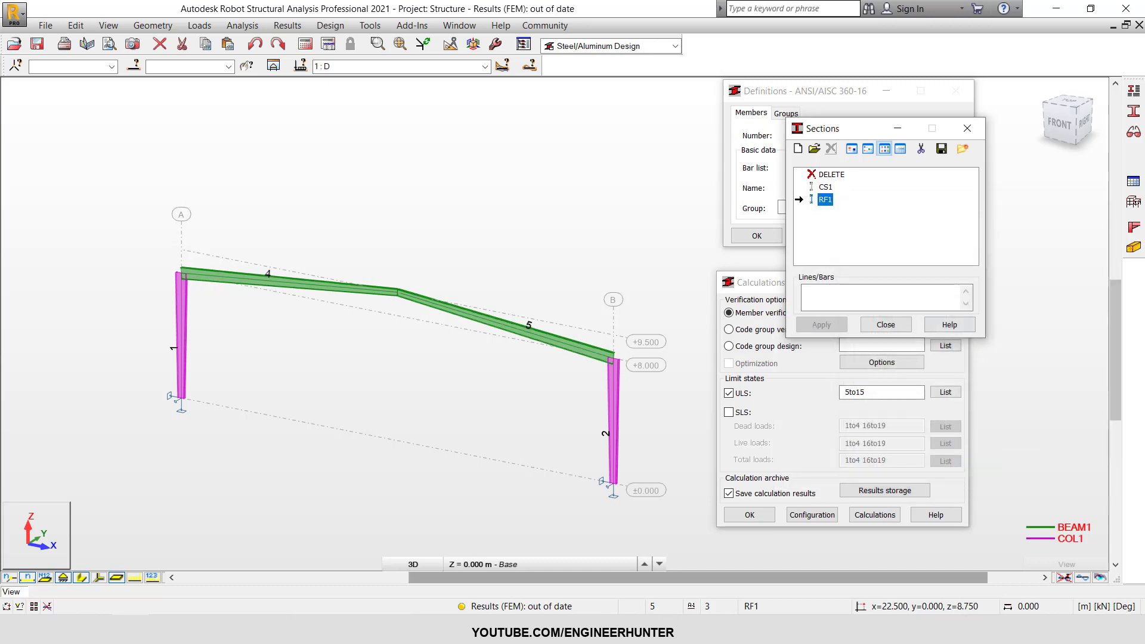
left_click(887, 325)
Step: Recalculate the structure with the revised sections and run the ULS member verification for bars 1, 2, 4 and 5
left_click(876, 515)
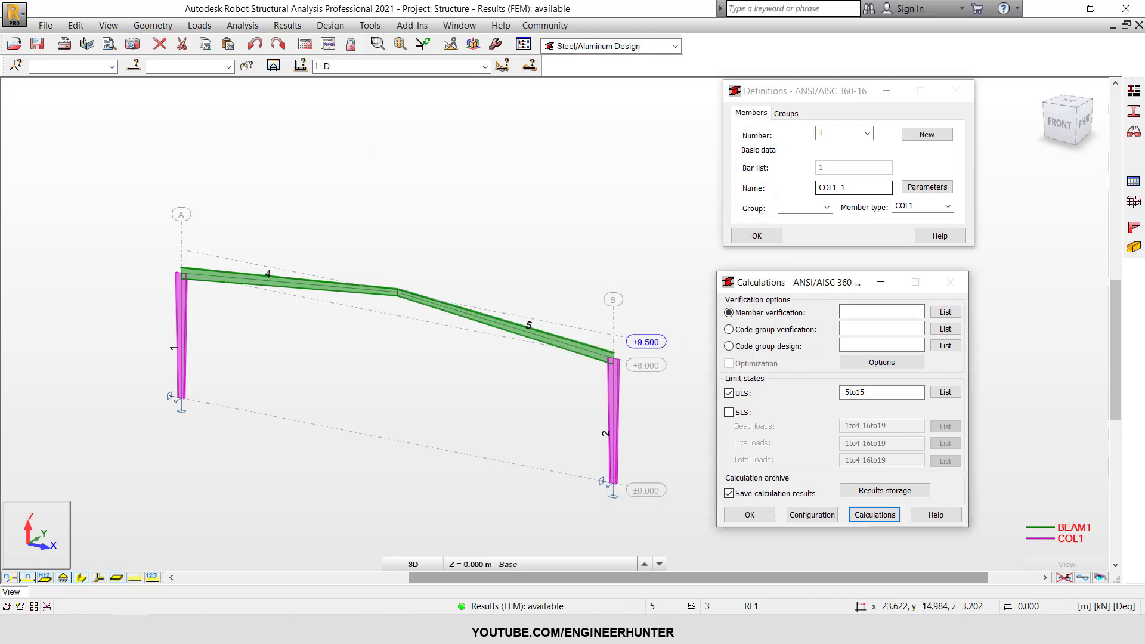
left_click(855, 310)
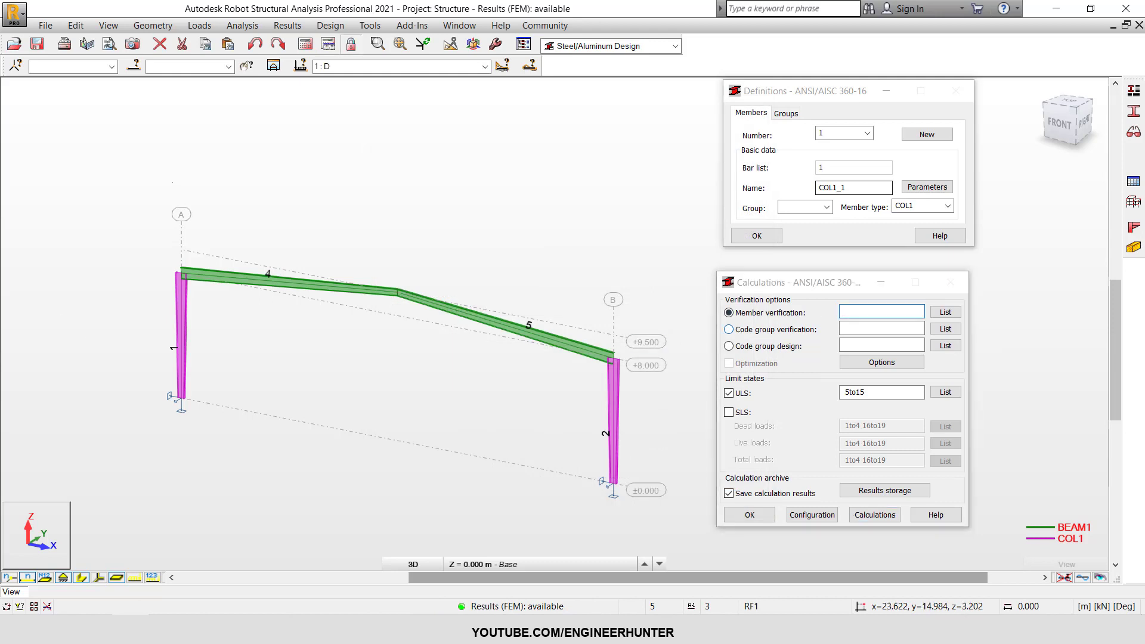
left_click_drag(89, 174, 669, 527)
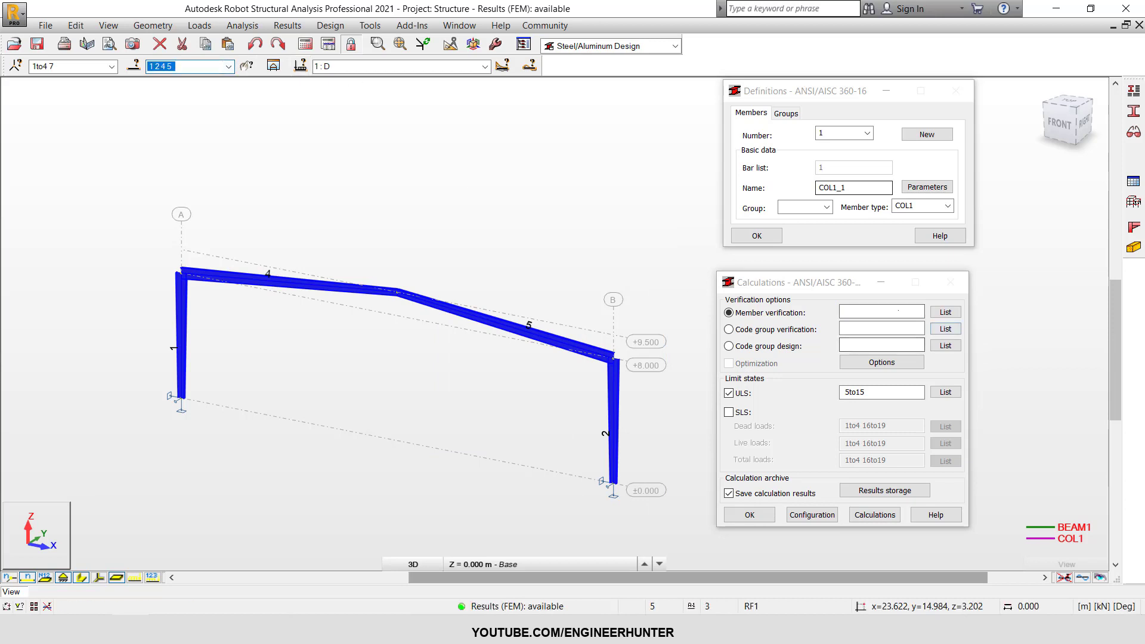
left_click(879, 312)
left_click(886, 520)
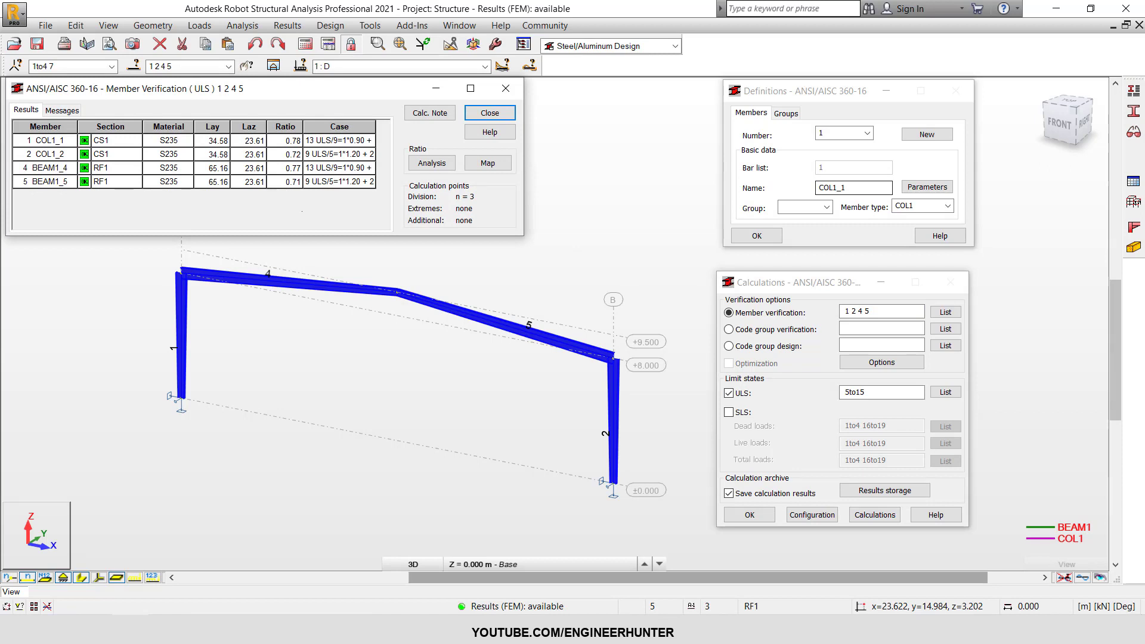
Step: Review the code check results of COL1_2, and close the member verification, archiving its results under the proposed name
left_click(275, 154)
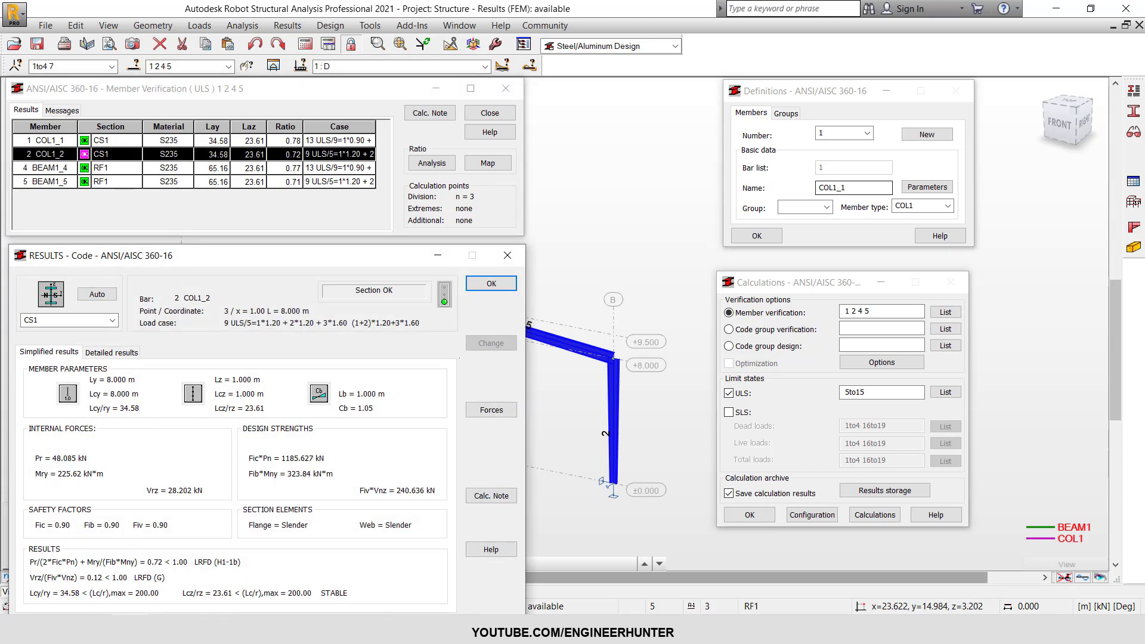
left_click(490, 284)
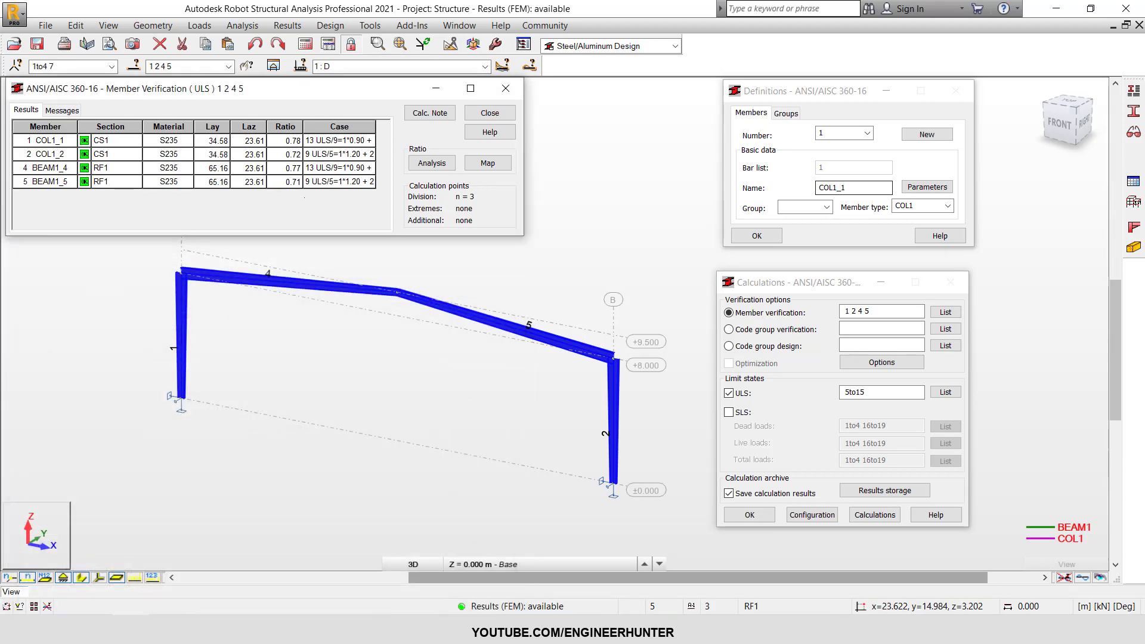
left_click(665, 297)
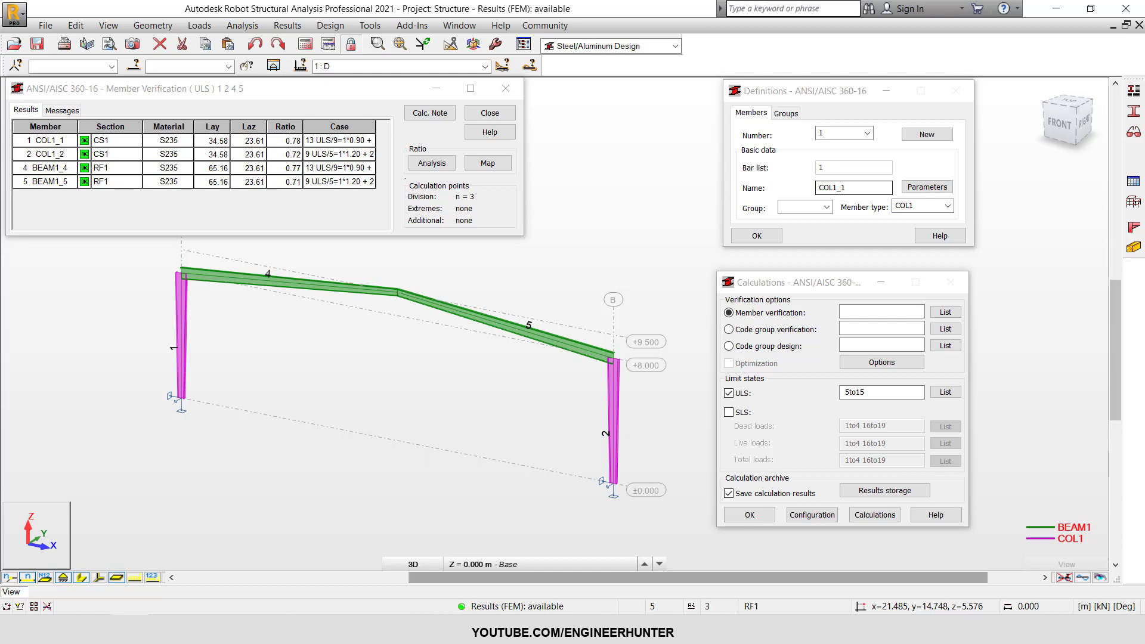
left_click(490, 113)
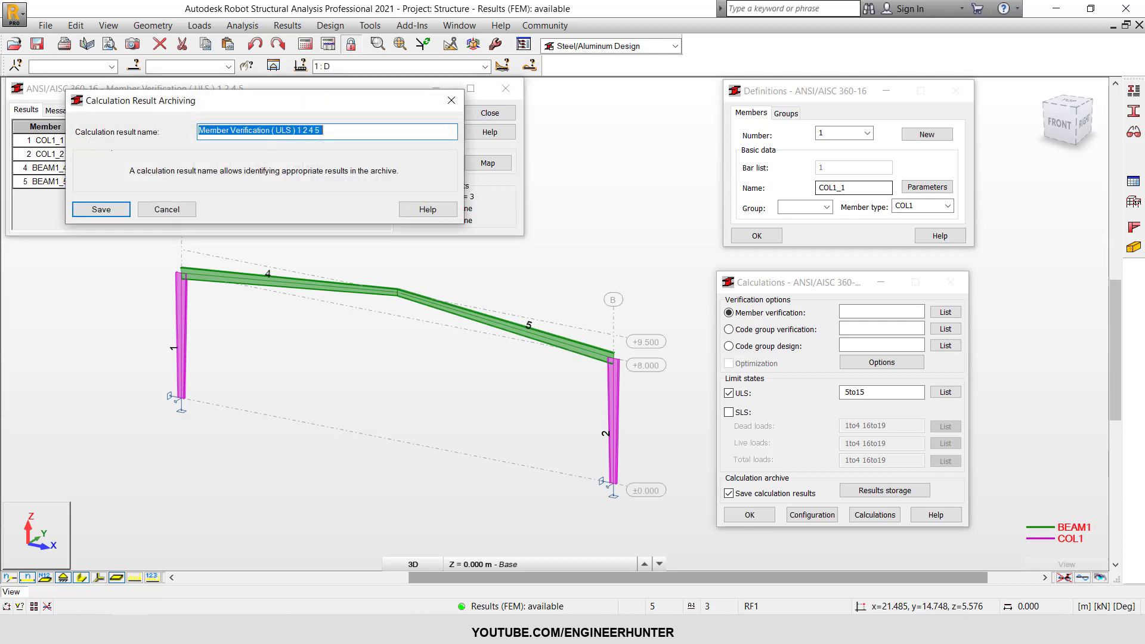
key("Return")
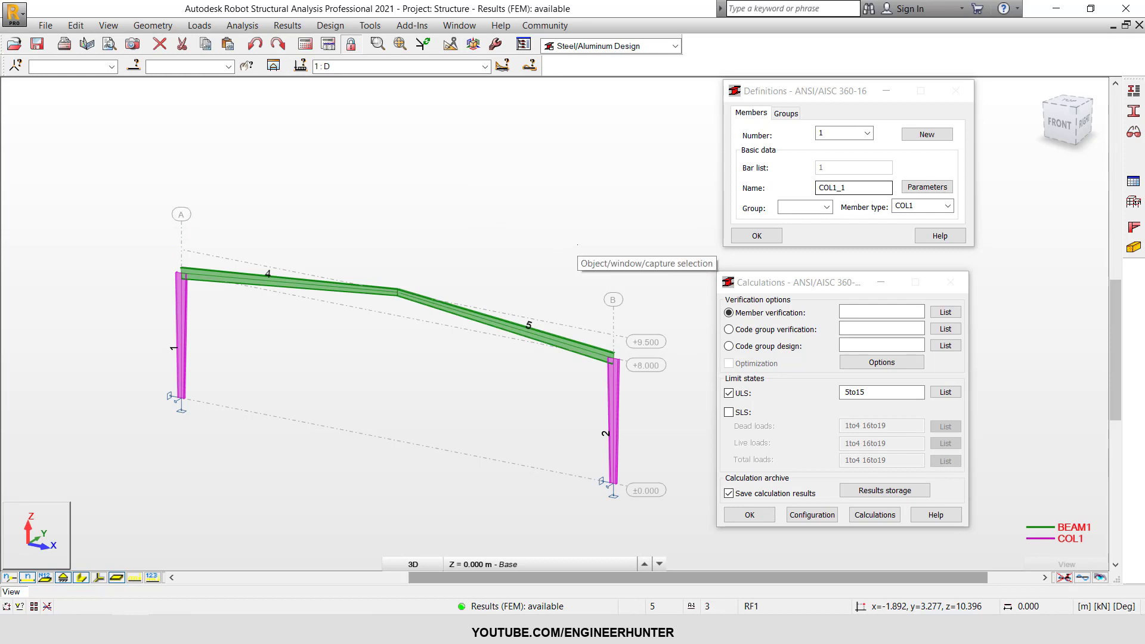
scroll(494, 441, "up", 1)
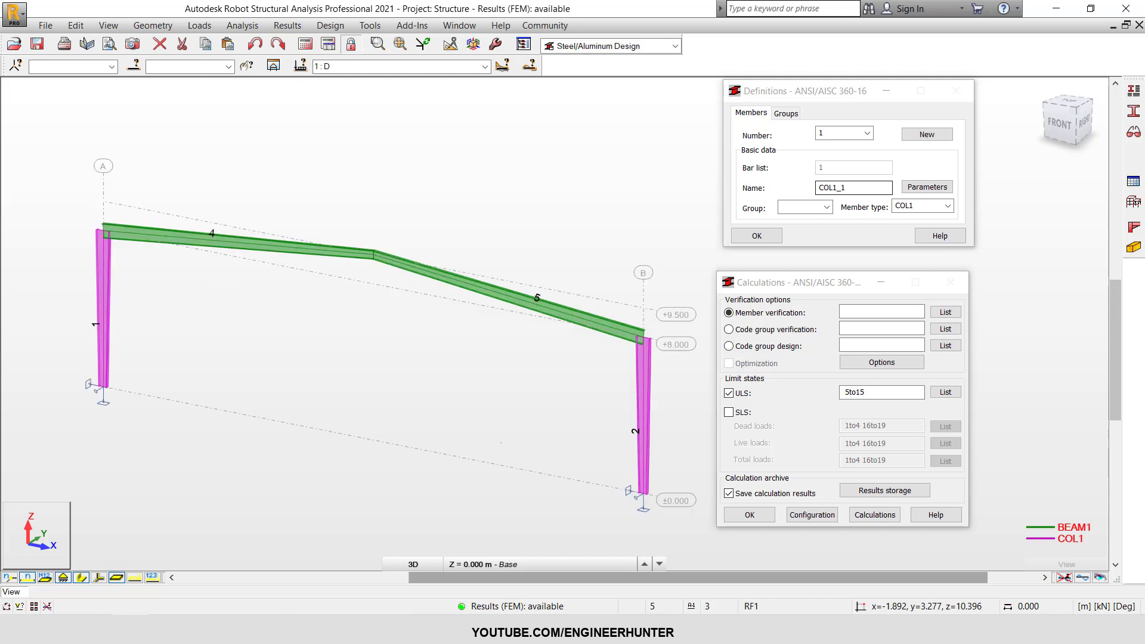
middle_click_drag(390, 195, 371, 189)
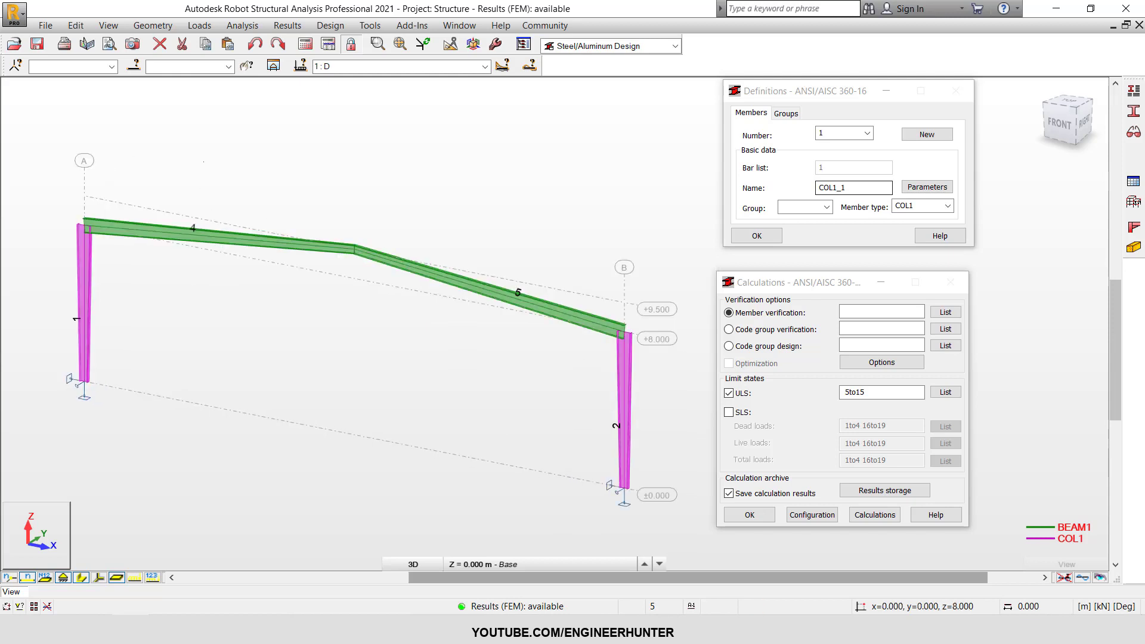